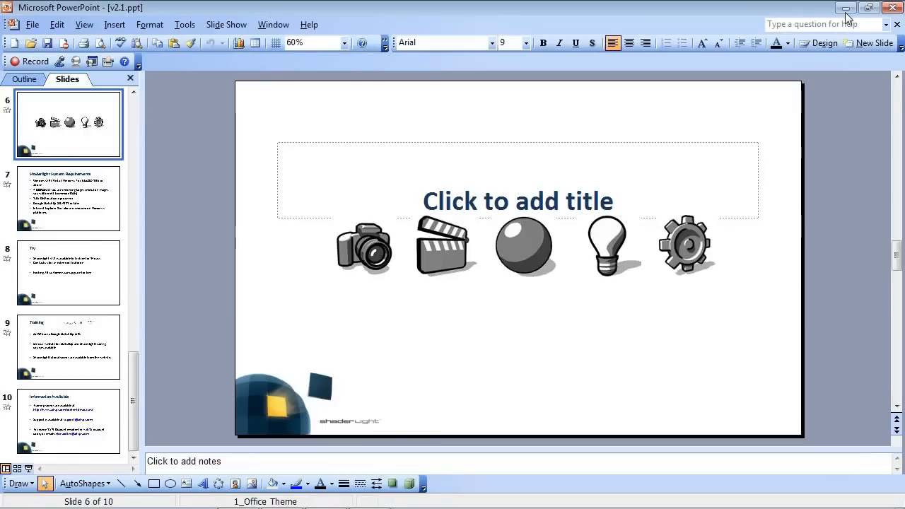
Switch from the presentation to SketchUp and start a Shaderlight render of the lounge scene.
{"action": "left_click", "coordinate": [845, 8]}
{"action": "mouse_move", "coordinate": [221, 500]}
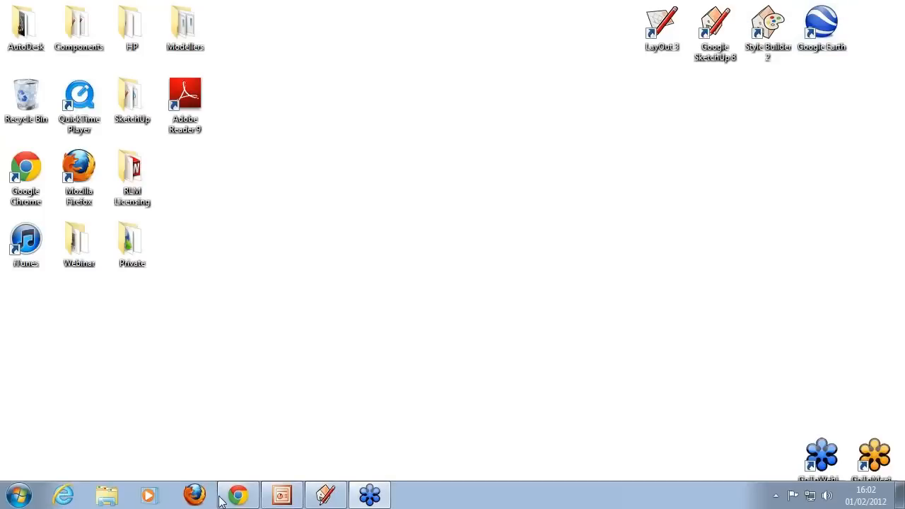
{"action": "left_click", "coordinate": [325, 495]}
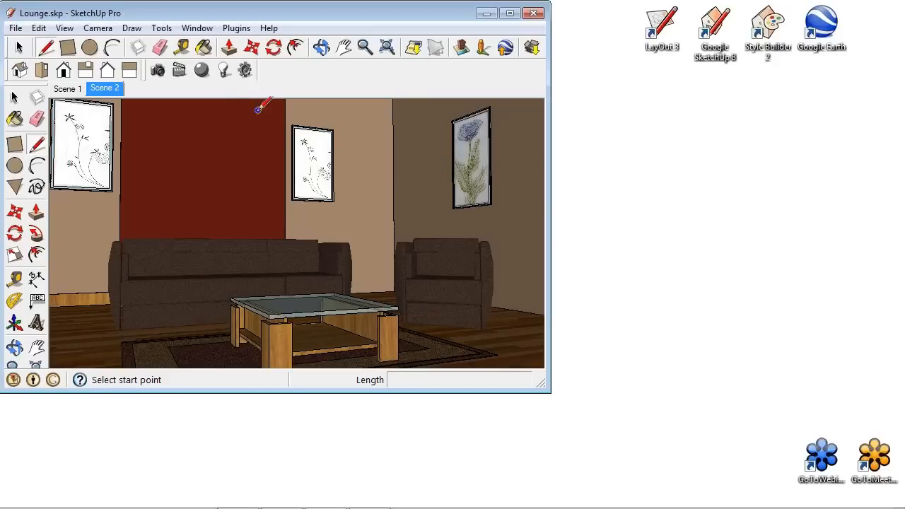
{"action": "left_click", "coordinate": [159, 72]}
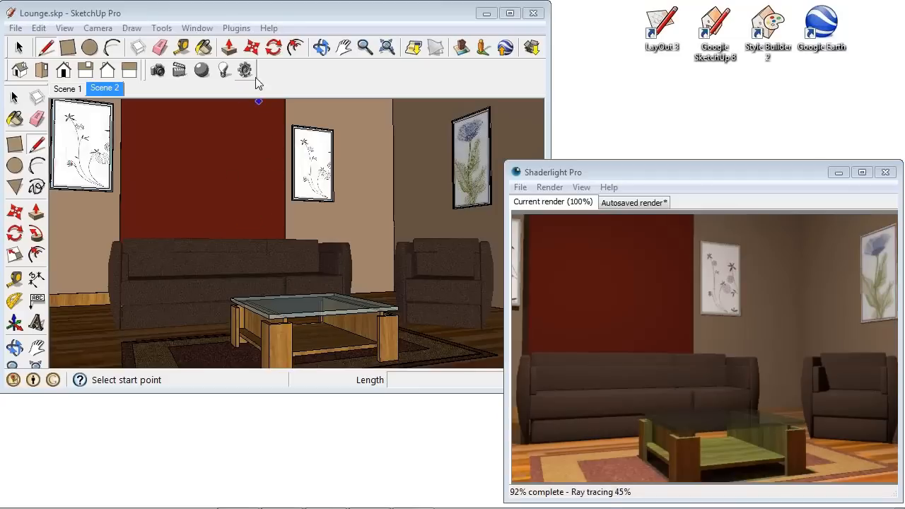
Open the Shaderlight Light Fixture Library in the web browser.
{"action": "left_click", "coordinate": [238, 30]}
{"action": "mouse_move", "coordinate": [297, 60]}
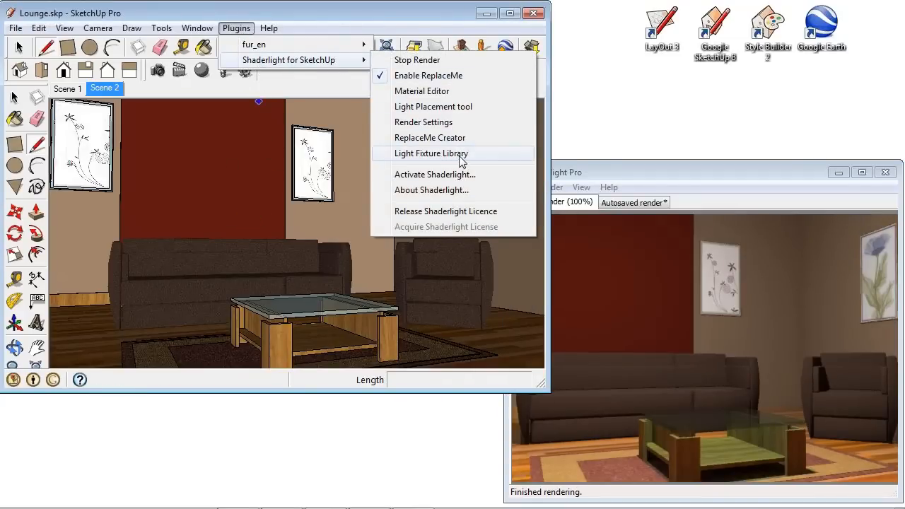
{"action": "left_click", "coordinate": [460, 159]}
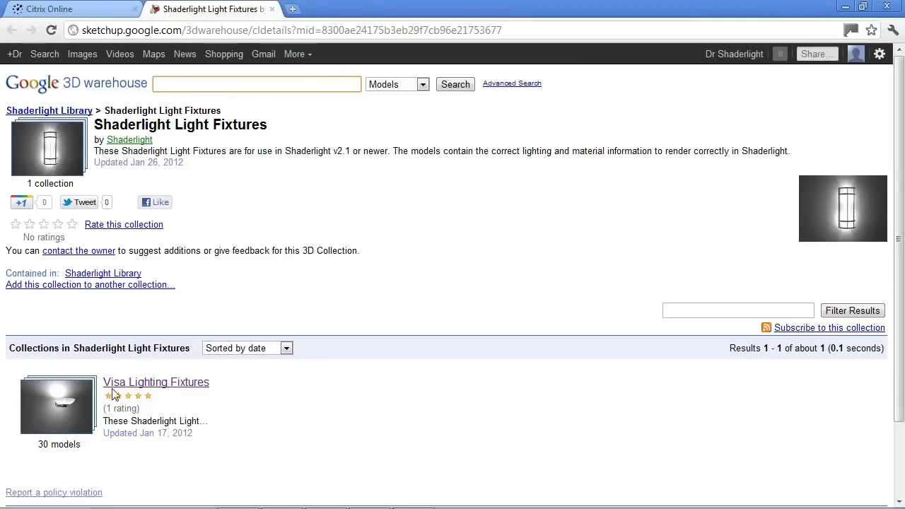
Browse all pages of the Visa Lighting Fixtures collection and open the Miami CC922 model page.
{"action": "left_click", "coordinate": [73, 400]}
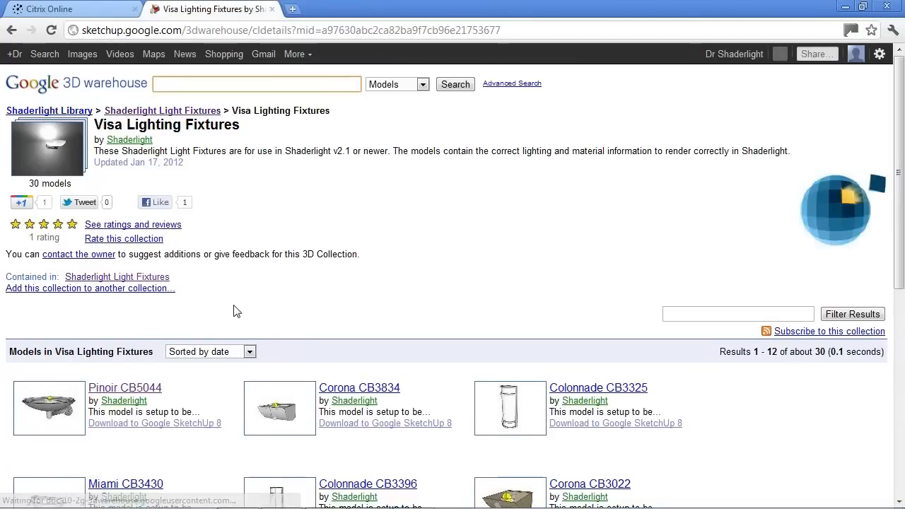
{"action": "scroll", "coordinate": [235, 312], "scroll_direction": "down", "scroll_amount": 5}
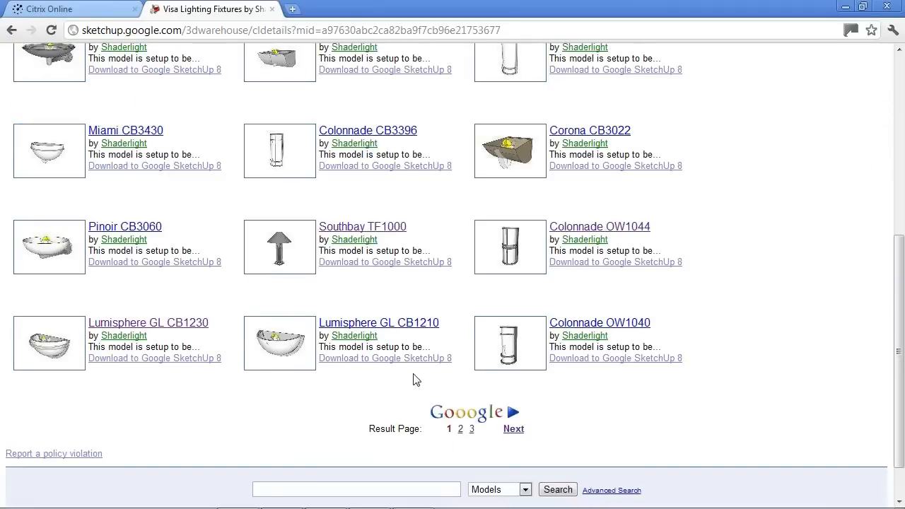
{"action": "left_click", "coordinate": [514, 429]}
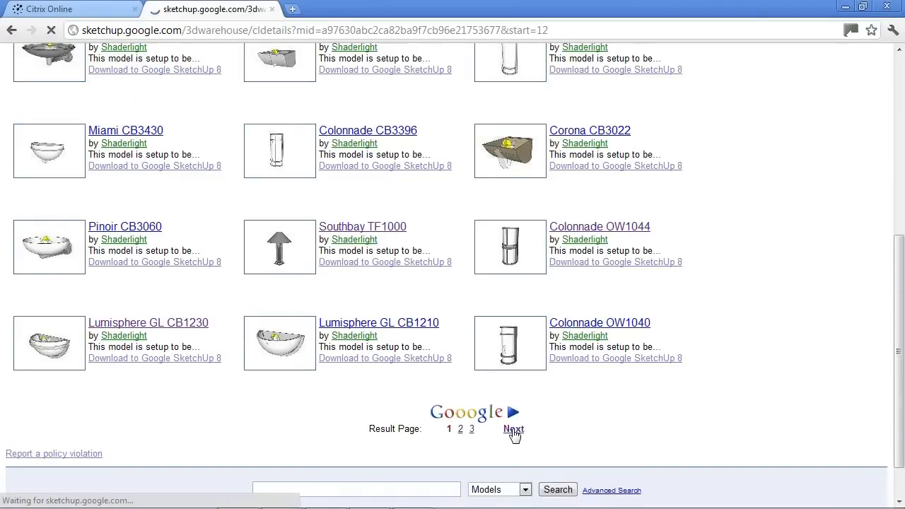
{"action": "scroll", "coordinate": [516, 408], "scroll_direction": "down", "scroll_amount": 2}
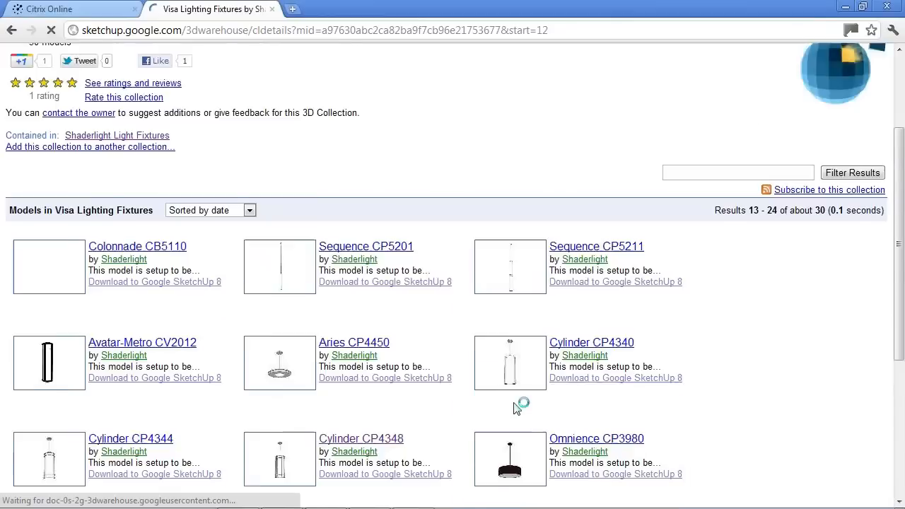
{"action": "scroll", "coordinate": [503, 353], "scroll_direction": "down", "scroll_amount": 1}
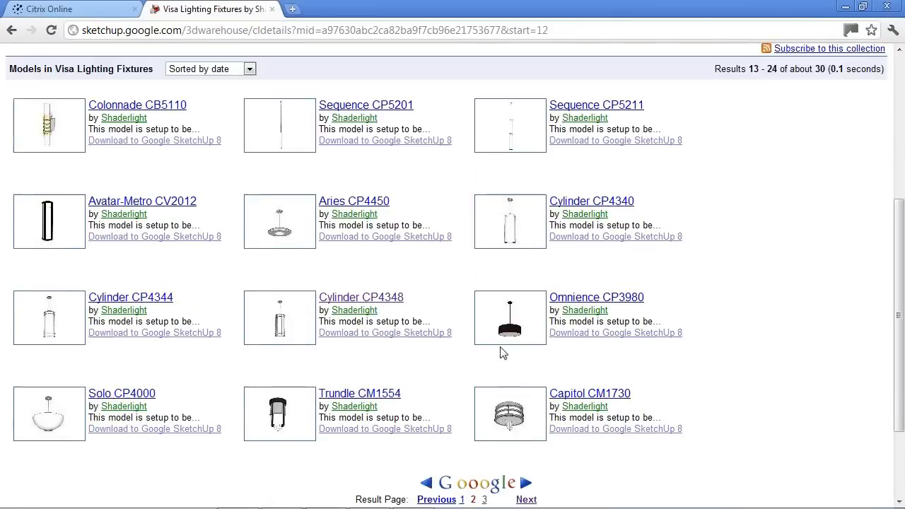
{"action": "scroll", "coordinate": [501, 352], "scroll_direction": "down", "scroll_amount": 1}
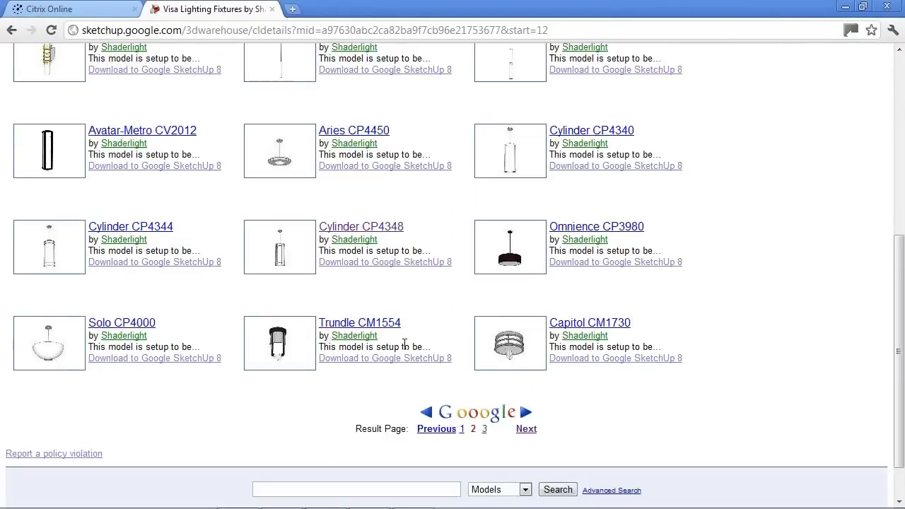
{"action": "left_click", "coordinate": [527, 429]}
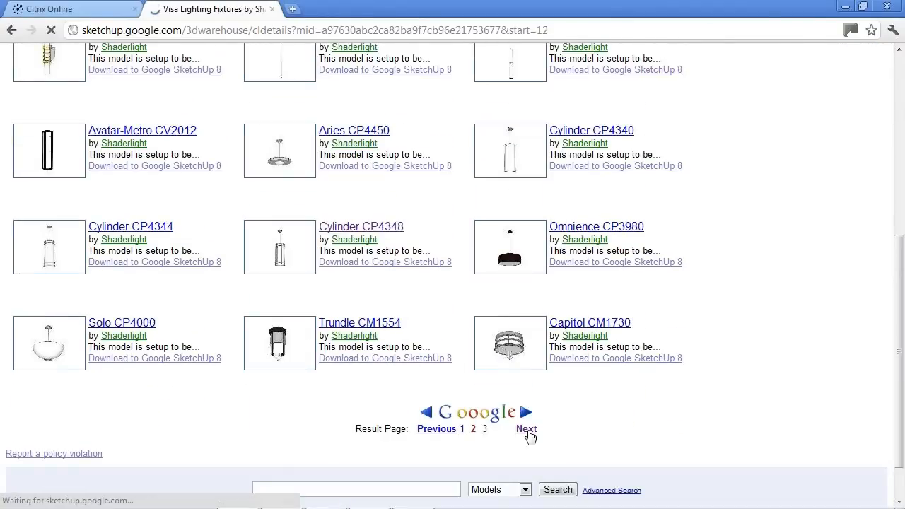
{"action": "scroll", "coordinate": [379, 394], "scroll_direction": "down", "scroll_amount": 3}
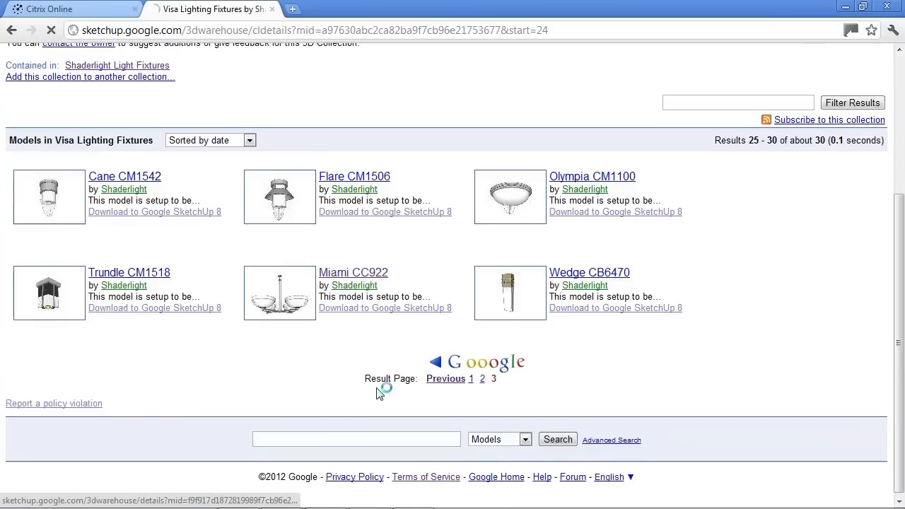
{"action": "left_click", "coordinate": [282, 302]}
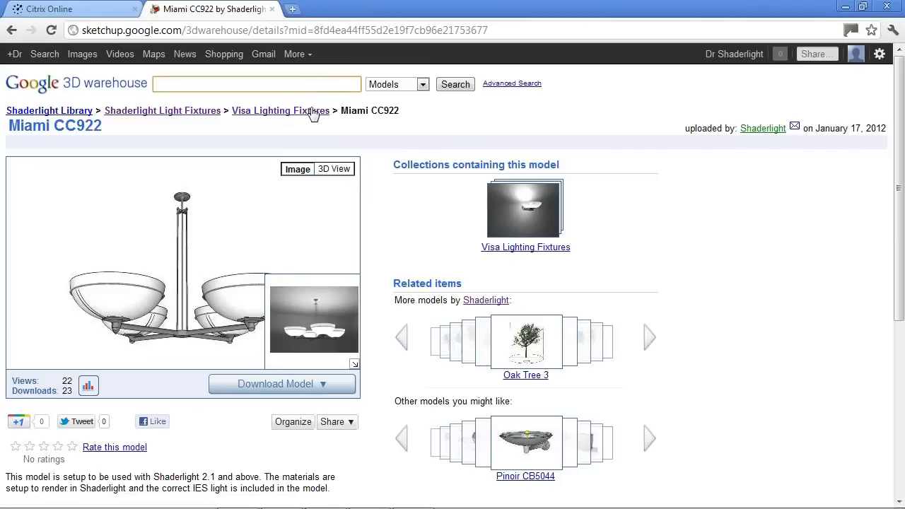
Return to SketchUp, open the Components browser and switch it to the Visa Lighting collection.
{"action": "left_click", "coordinate": [845, 7]}
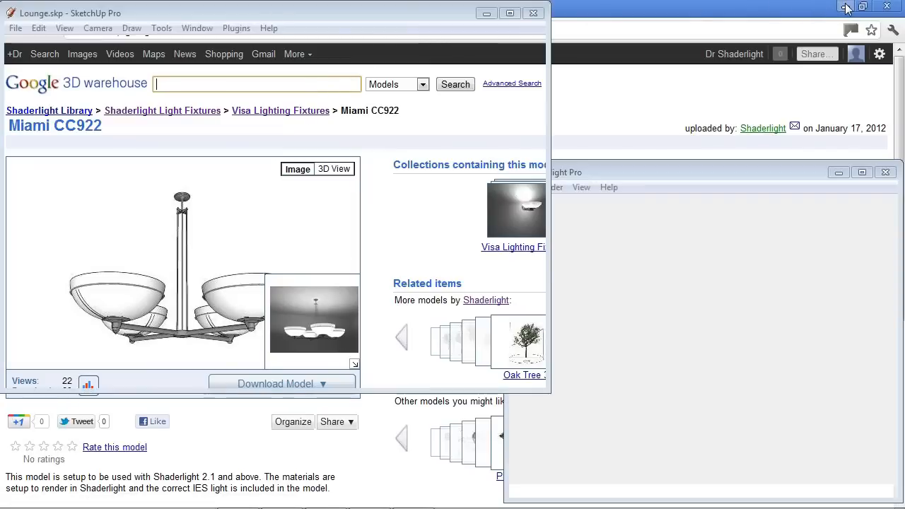
{"action": "left_click", "coordinate": [197, 27]}
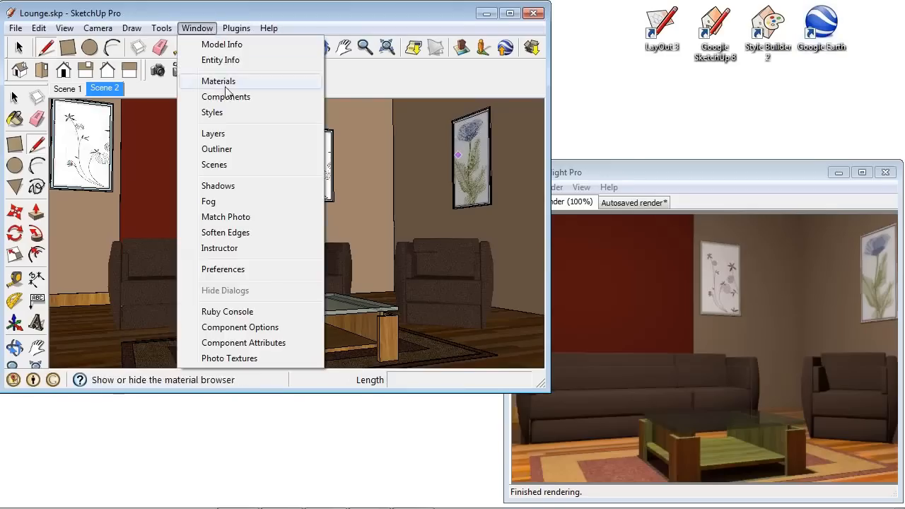
{"action": "left_click", "coordinate": [231, 97]}
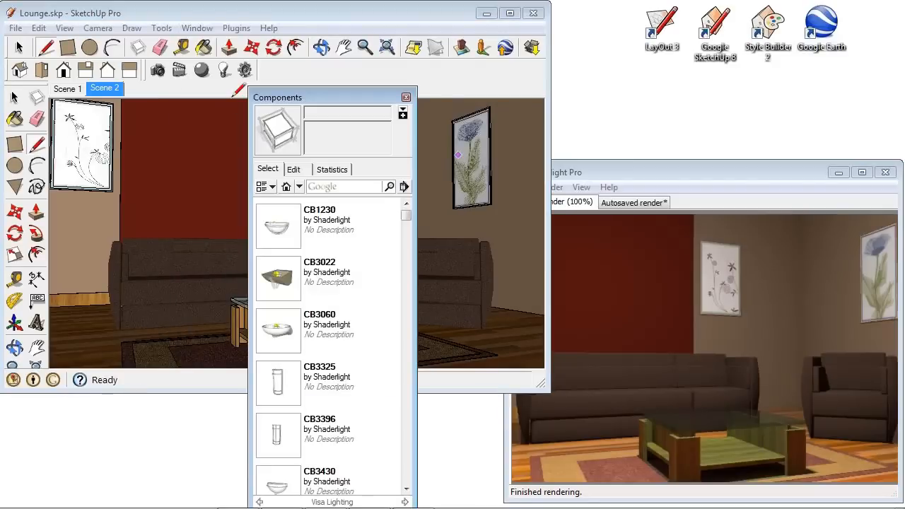
{"action": "left_click_drag", "start_coordinate": [336, 93], "coordinate": [168, 8]}
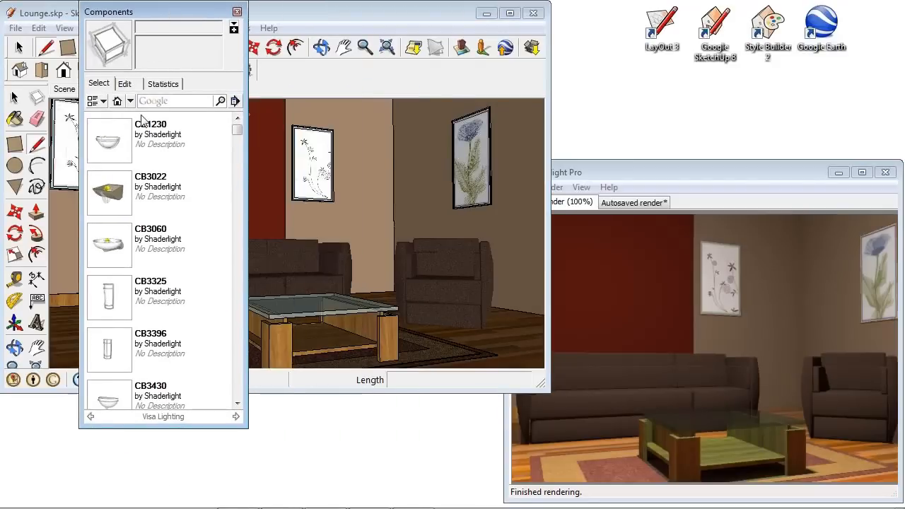
{"action": "left_click", "coordinate": [130, 101]}
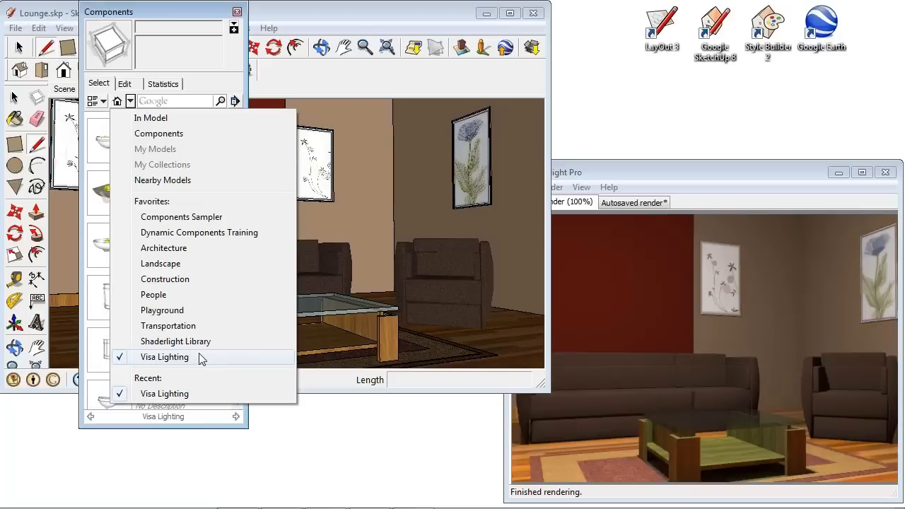
{"action": "left_click", "coordinate": [212, 356]}
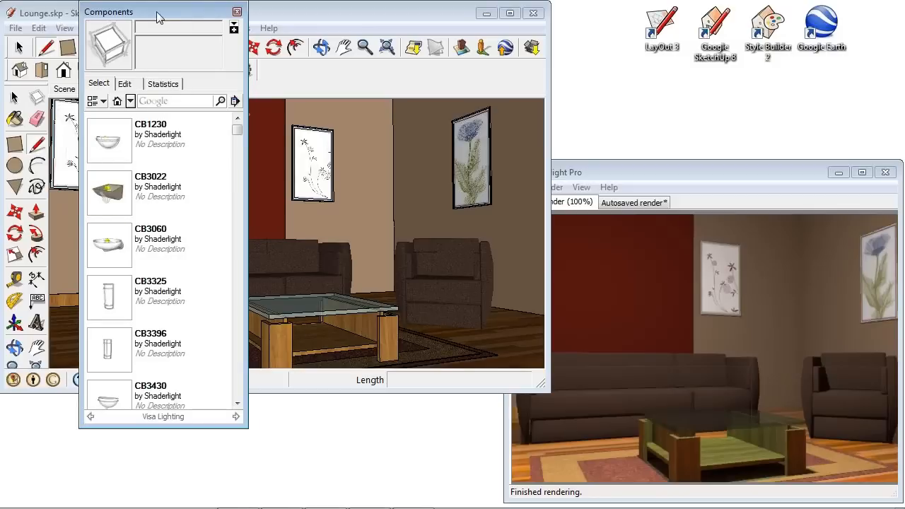
{"action": "left_click_drag", "start_coordinate": [159, 14], "coordinate": [107, 14]}
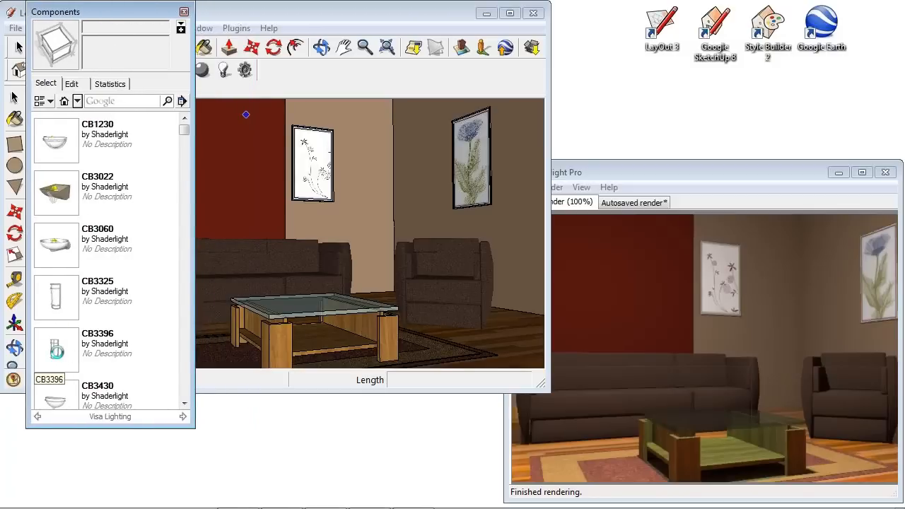
Place a CB3396 wall light on the red wall beside the picture and close the Components browser.
{"action": "left_click", "coordinate": [55, 348]}
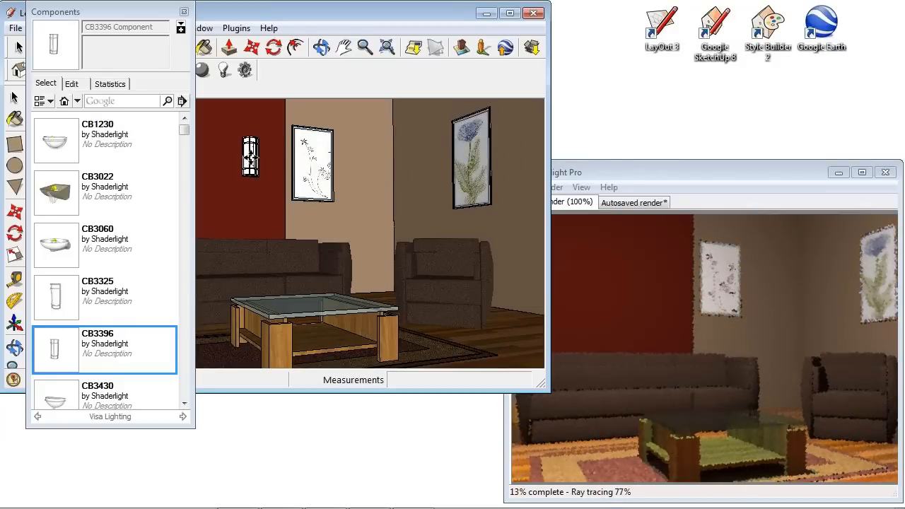
{"action": "left_click", "coordinate": [255, 152]}
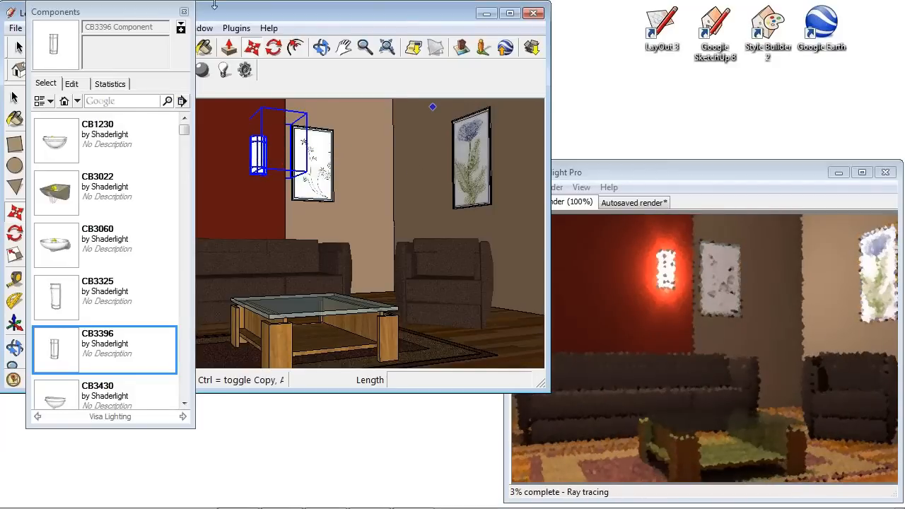
{"action": "left_click", "coordinate": [184, 13]}
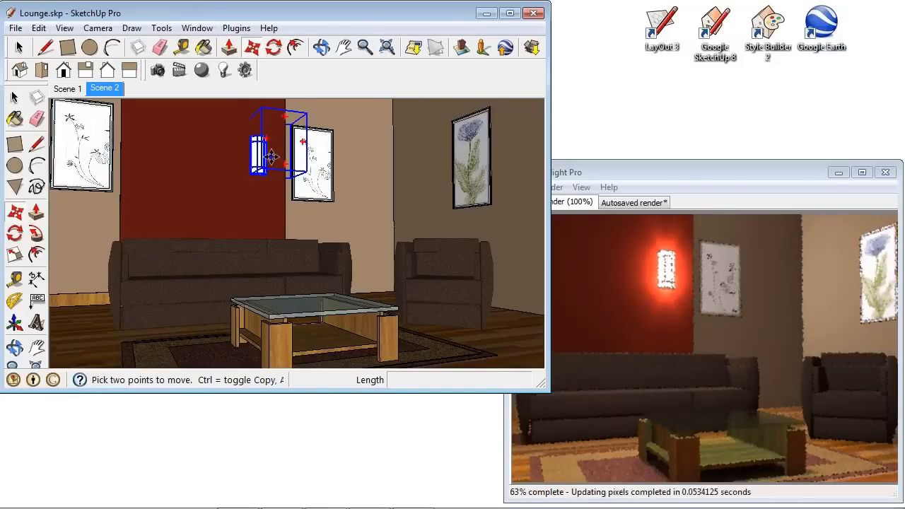
Copy the wall light to the left along the red wall with the Move tool.
{"action": "scroll", "coordinate": [256, 146], "scroll_direction": "up", "scroll_amount": 8}
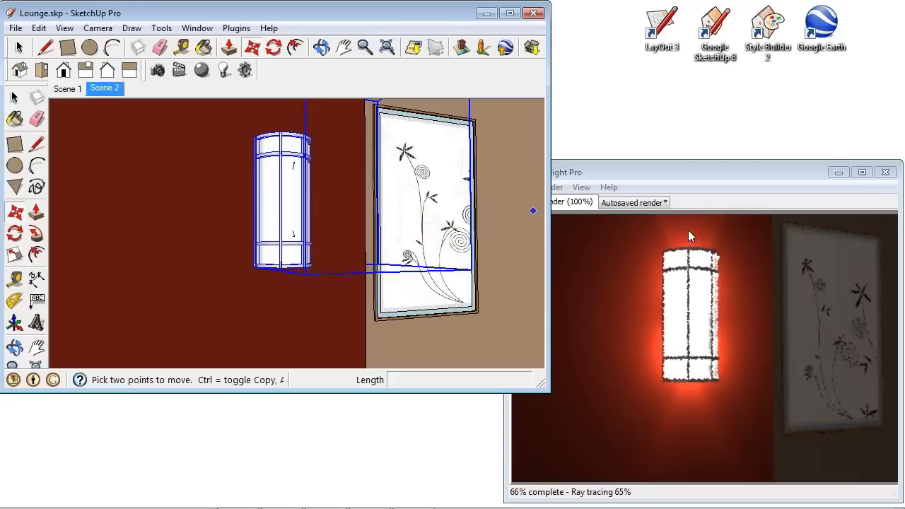
{"action": "left_click", "coordinate": [108, 88]}
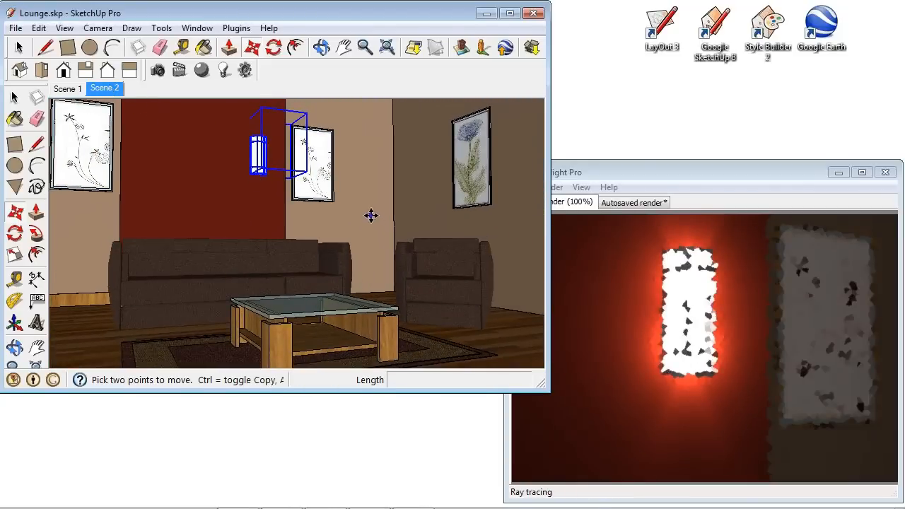
{"action": "left_click", "coordinate": [254, 200]}
{"action": "key", "text": "ctrl"}
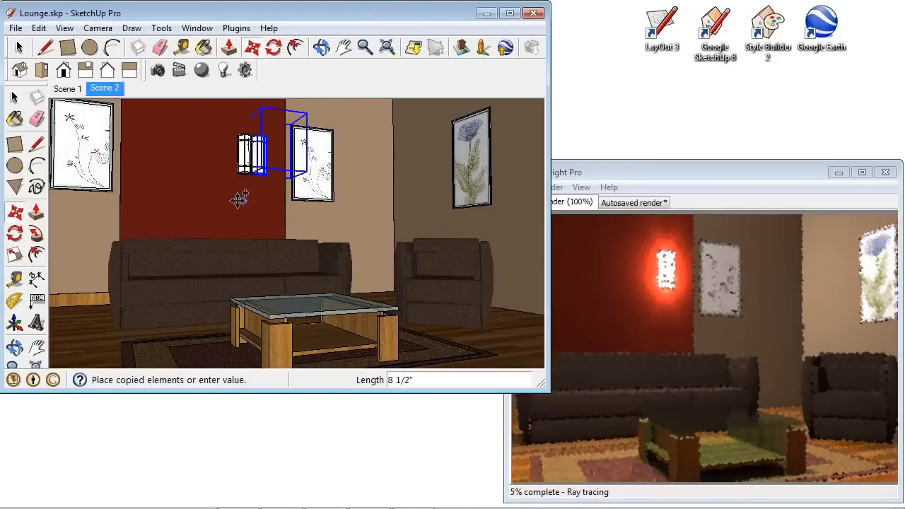
{"action": "key", "text": "Escape"}
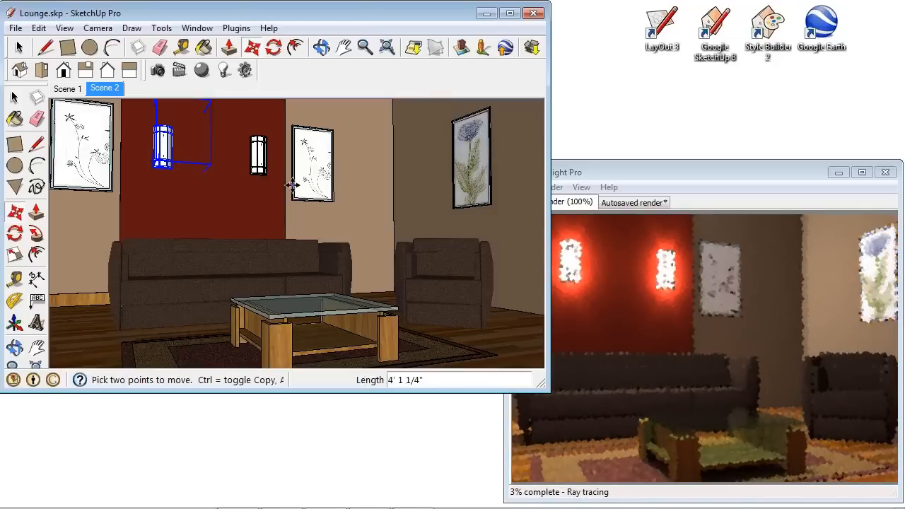
Open the Shaderlight render settings and set Exposure to 0.
{"action": "middle_click_drag", "start_coordinate": [282, 174], "coordinate": [285, 303]}
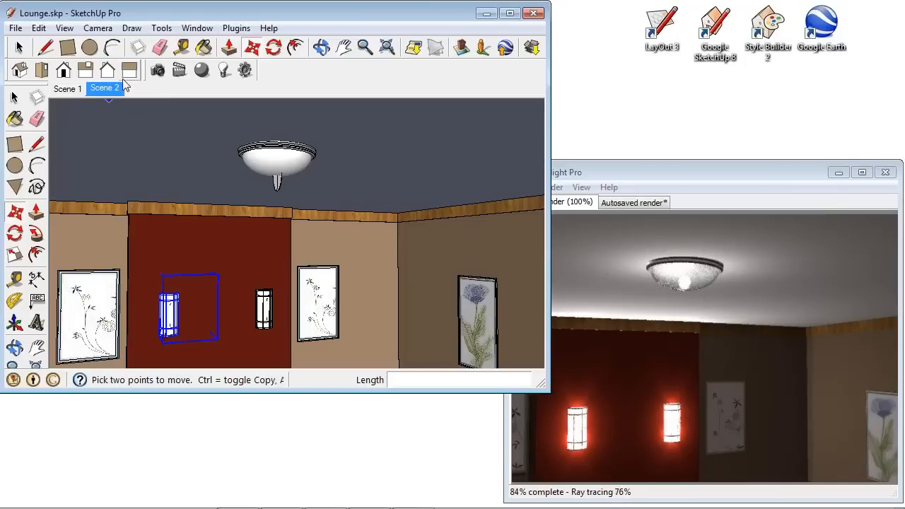
{"action": "left_click", "coordinate": [245, 69]}
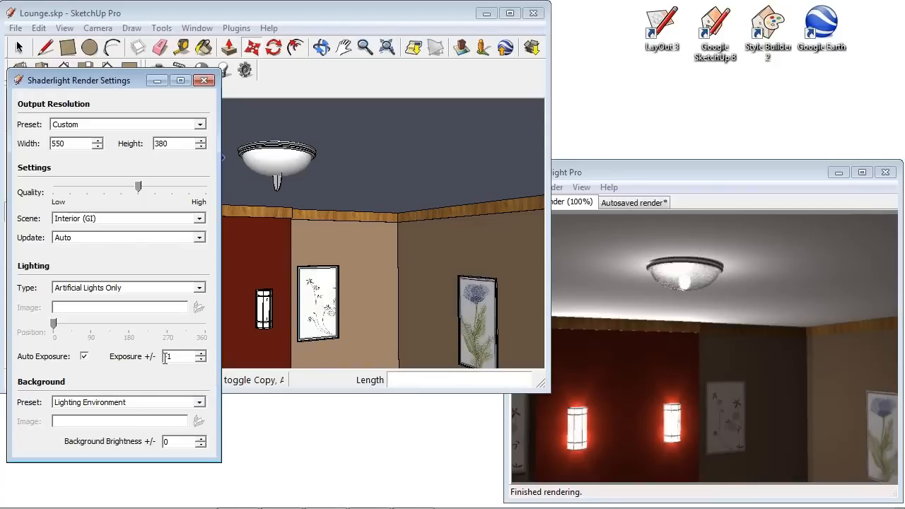
{"action": "left_click_drag", "start_coordinate": [172, 356], "coordinate": [149, 354]}
{"action": "type", "text": "0"}
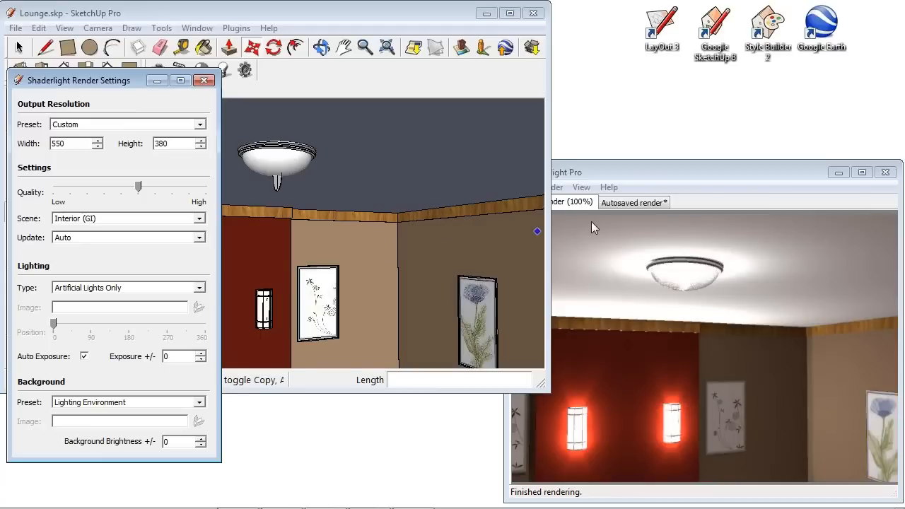
Turn off Auto Exposure and set the exposure to +5.
{"action": "mouse_move", "coordinate": [322, 316]}
{"action": "middle_mouse_down", "text": "shift"}
{"action": "mouse_move", "coordinate": [410, 202]}
{"action": "mouse_move", "coordinate": [437, 192]}
{"action": "middle_mouse_up", "text": "shift"}
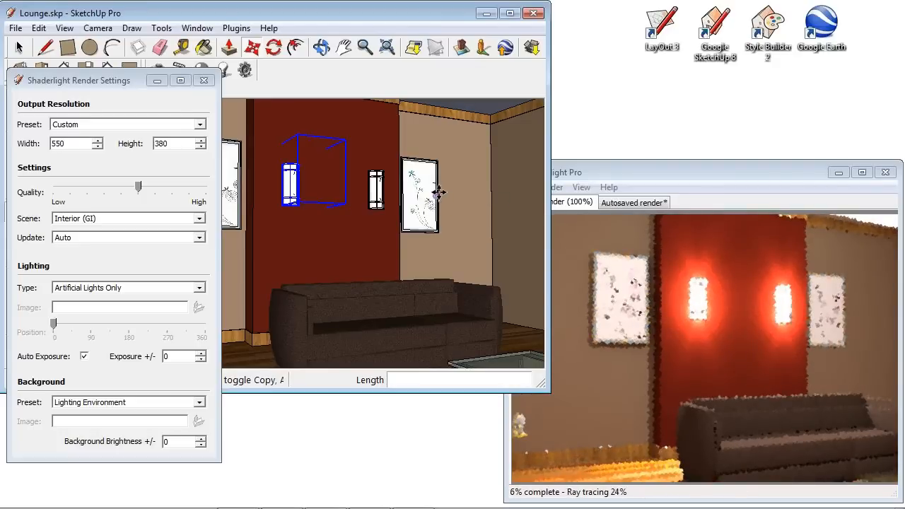
{"action": "middle_click_drag", "start_coordinate": [462, 182], "coordinate": [442, 176], "text": "shift"}
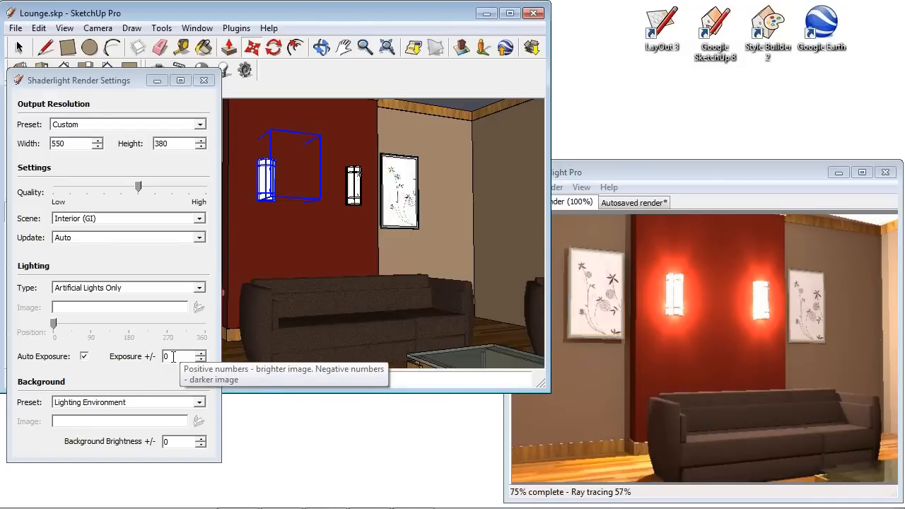
{"action": "left_click", "coordinate": [84, 357]}
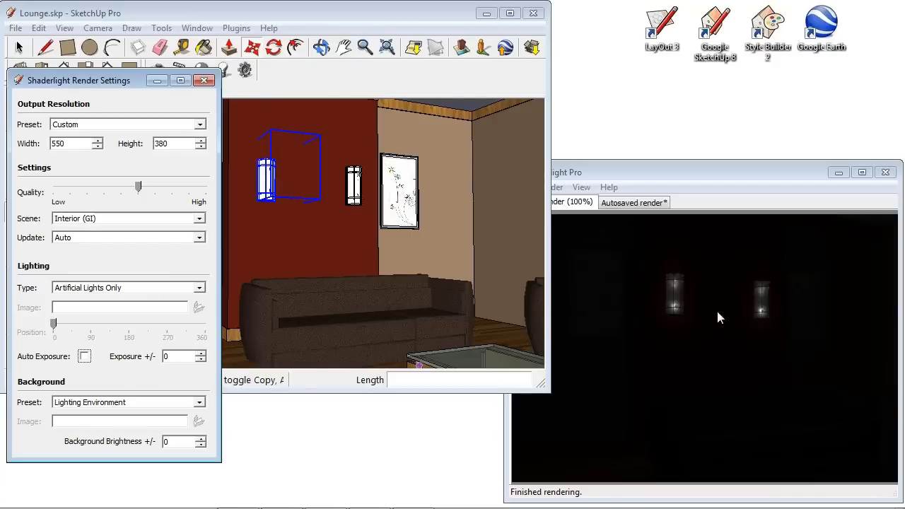
{"action": "key", "text": "Tab"}
{"action": "type", "text": "5"}
{"action": "key", "text": "Return"}
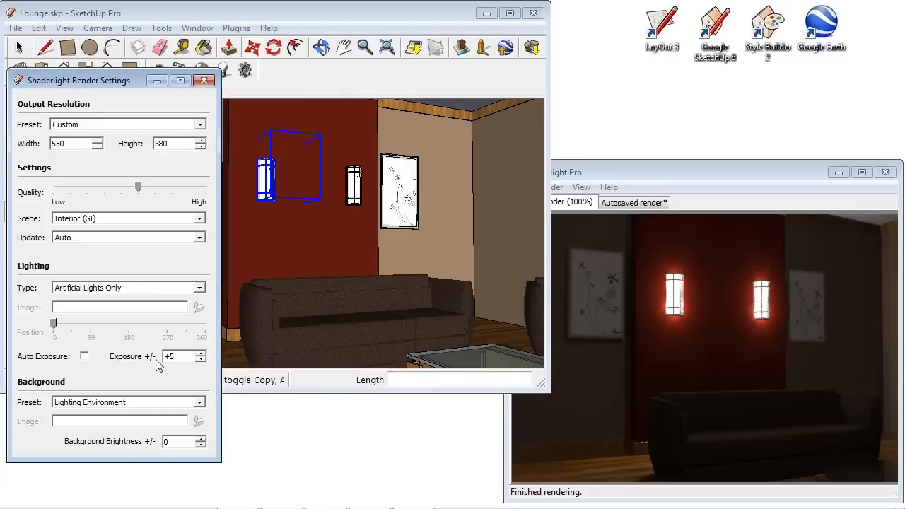
Try render exposure values of +6 and then +8.
{"action": "double_click", "coordinate": [171, 356]}
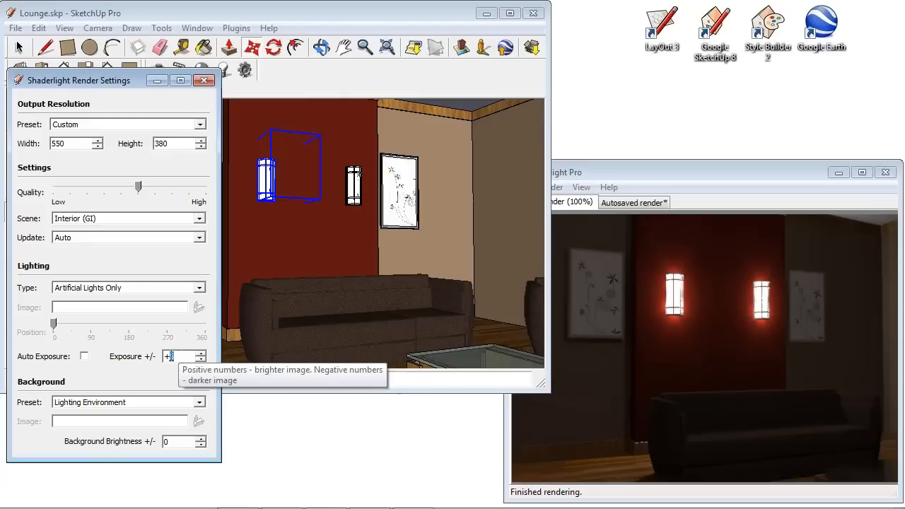
{"action": "triple_click", "coordinate": [170, 356]}
{"action": "type", "text": "6"}
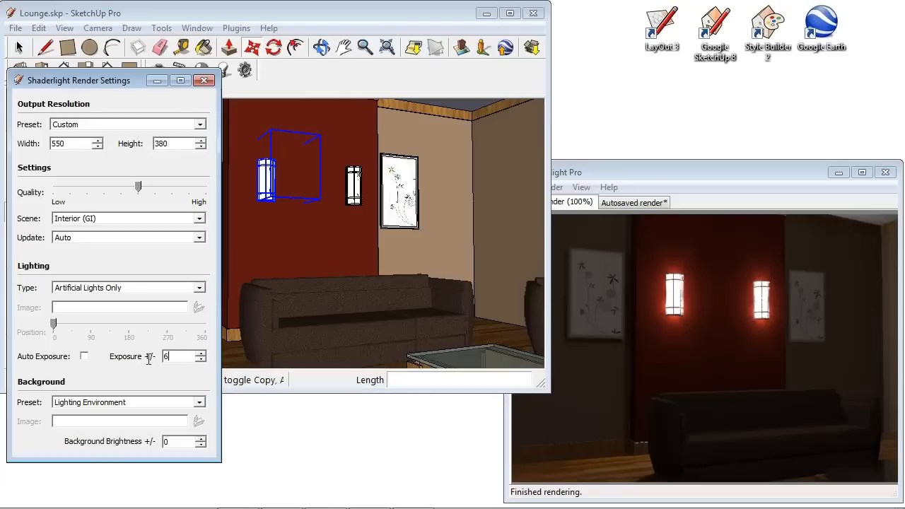
{"action": "key", "text": "Return"}
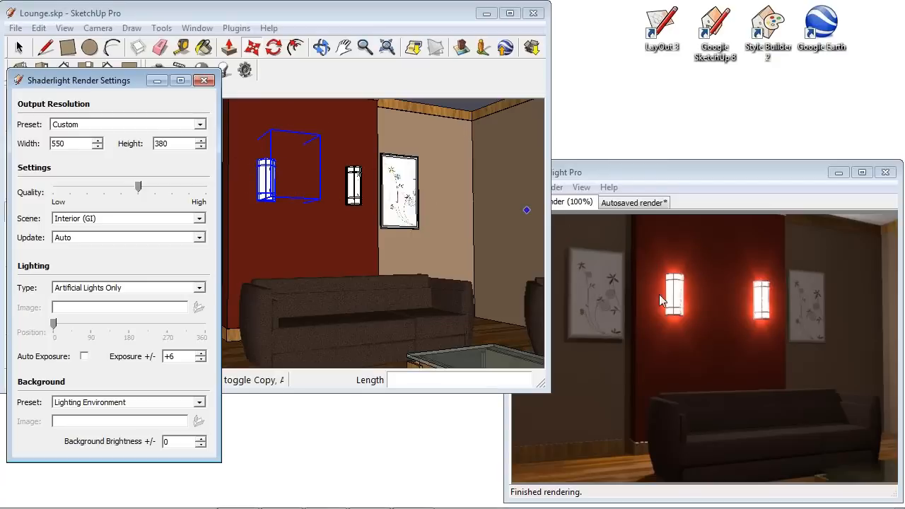
{"action": "double_click", "coordinate": [173, 356]}
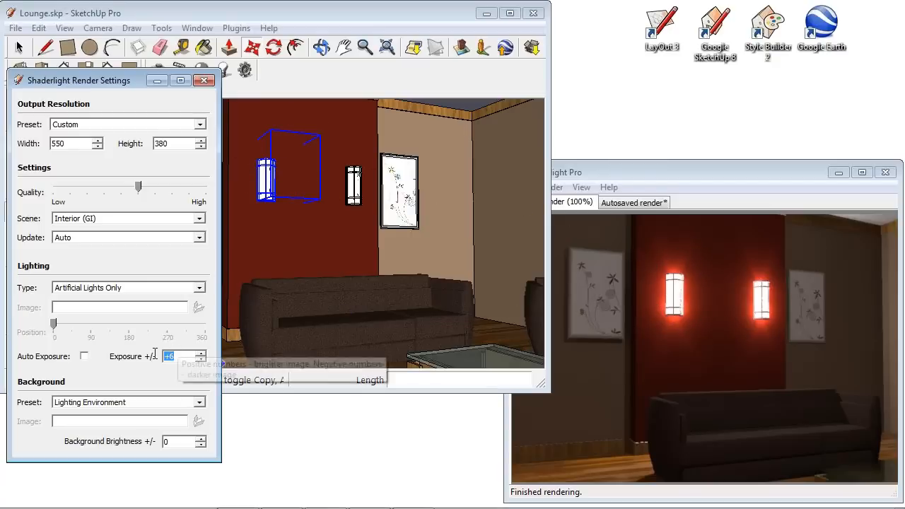
{"action": "type", "text": "8"}
{"action": "key", "text": "Return"}
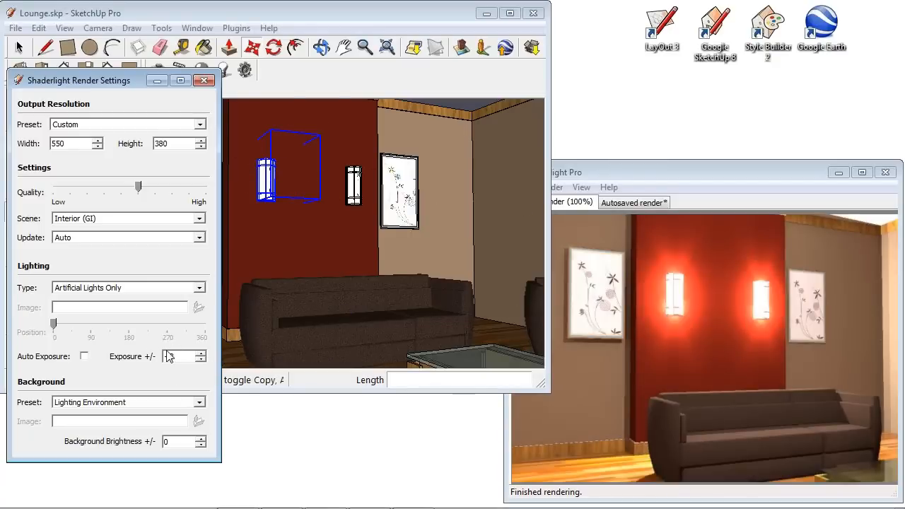
Set the exposure back to +5.
{"action": "double_click", "coordinate": [173, 356]}
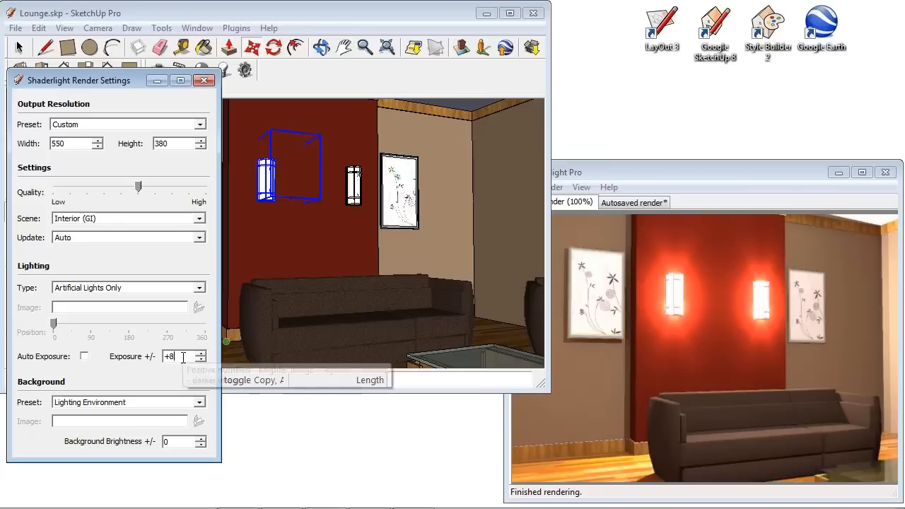
{"action": "type", "text": "5"}
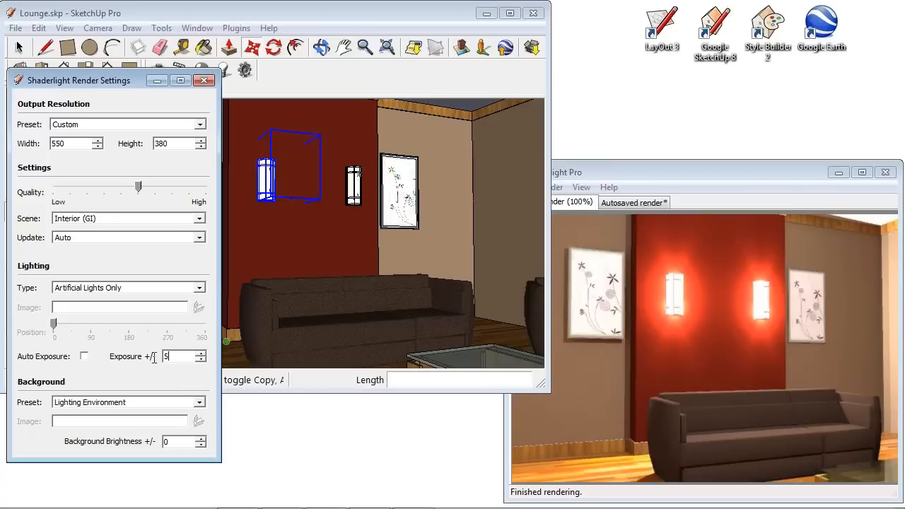
{"action": "key", "text": "Return"}
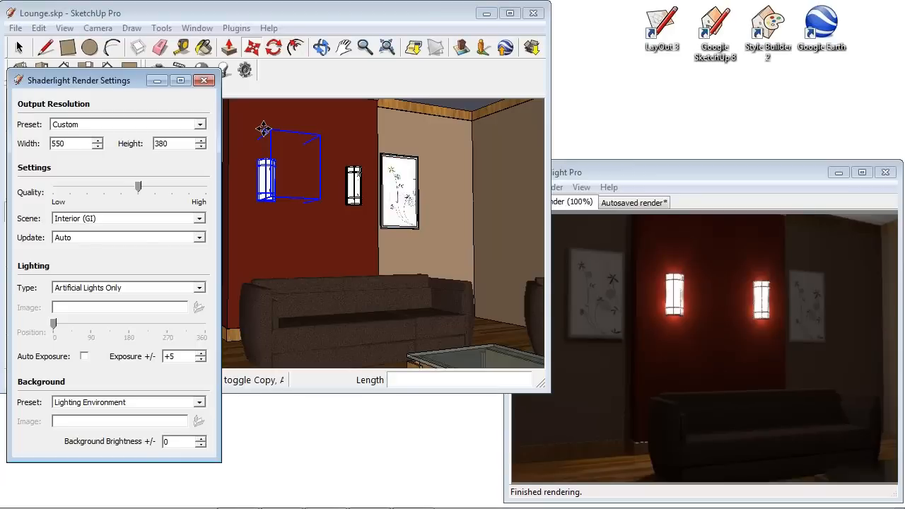
Place a Shaderlight point light on the red wall between the two wall lights.
{"action": "left_click", "coordinate": [226, 69]}
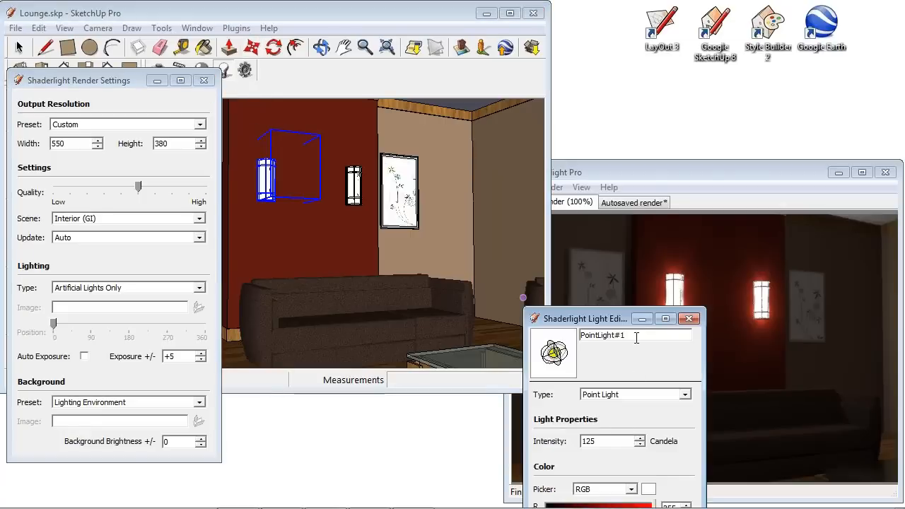
{"action": "left_click_drag", "start_coordinate": [601, 318], "coordinate": [668, 132]}
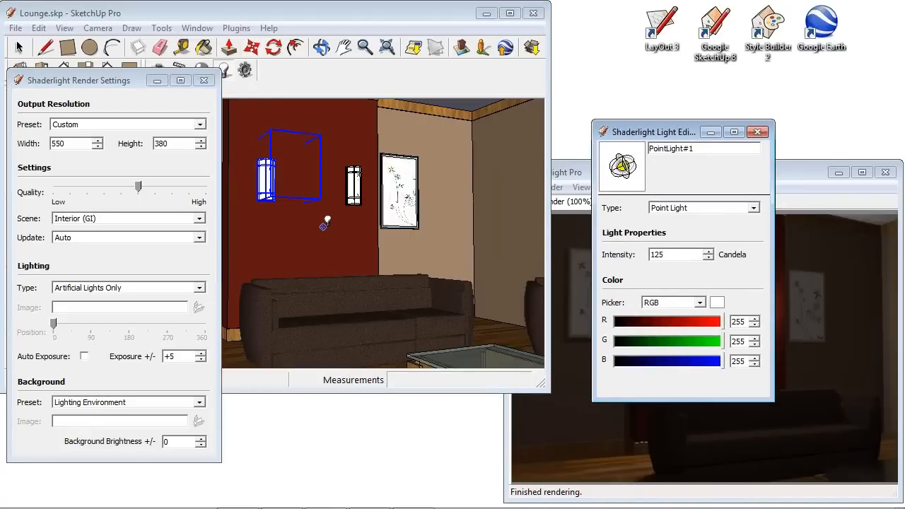
{"action": "left_click", "coordinate": [319, 229]}
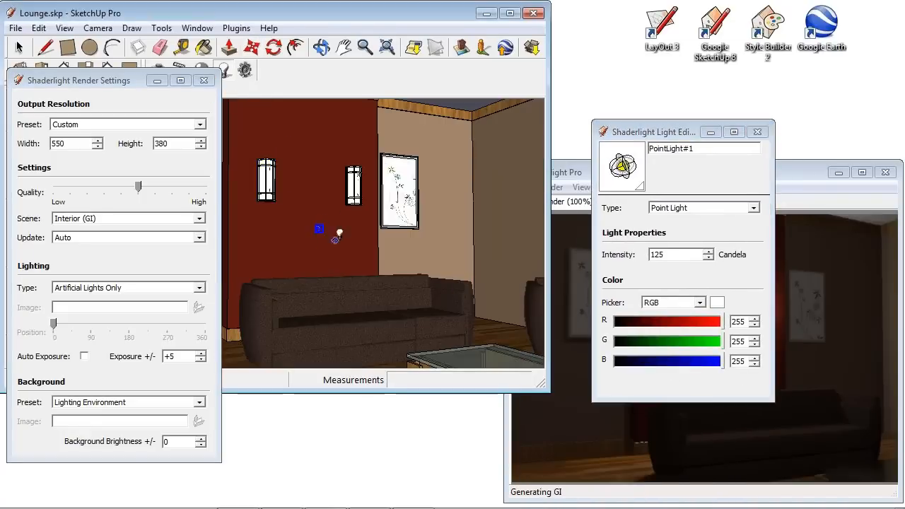
{"action": "left_click", "coordinate": [253, 48]}
{"action": "left_click", "coordinate": [497, 169]}
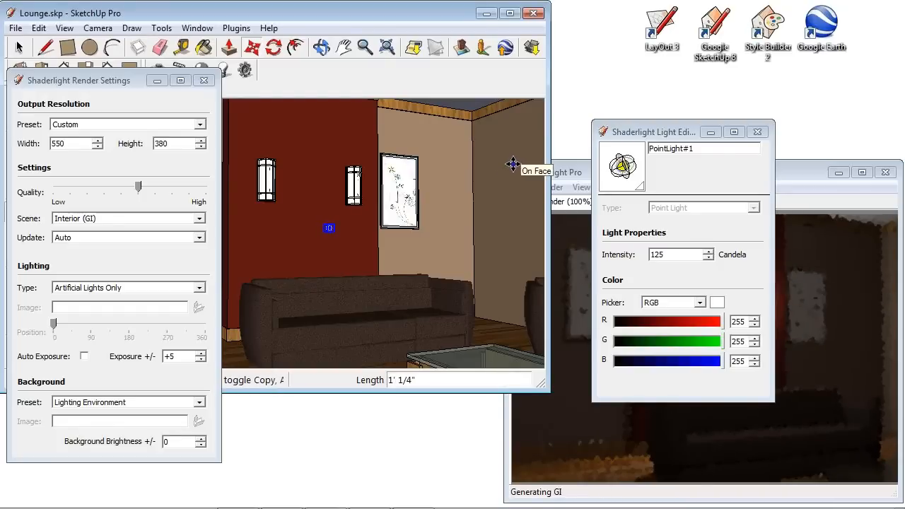
{"action": "left_click_drag", "start_coordinate": [680, 136], "coordinate": [453, 111]}
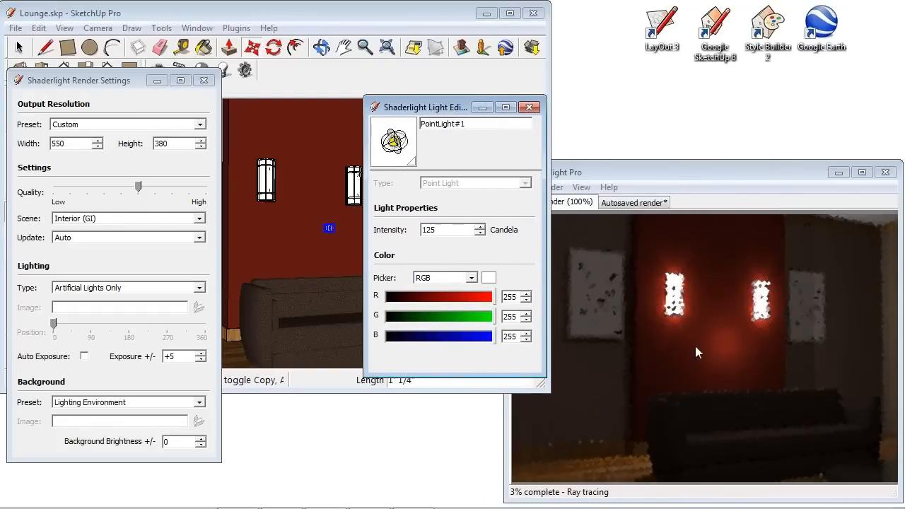
Turn Auto Exposure on and enter an exposure of 0.
{"action": "left_click", "coordinate": [84, 357]}
{"action": "left_click_drag", "start_coordinate": [182, 356], "coordinate": [127, 358]}
{"action": "type", "text": "0"}
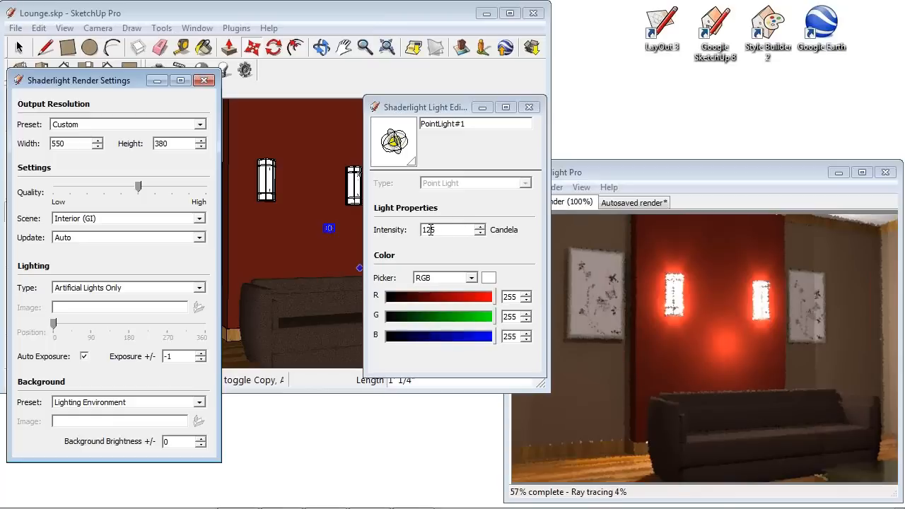
Raise the point light's intensity to 500 and then 10000 candela.
{"action": "left_click_drag", "start_coordinate": [431, 229], "coordinate": [403, 231]}
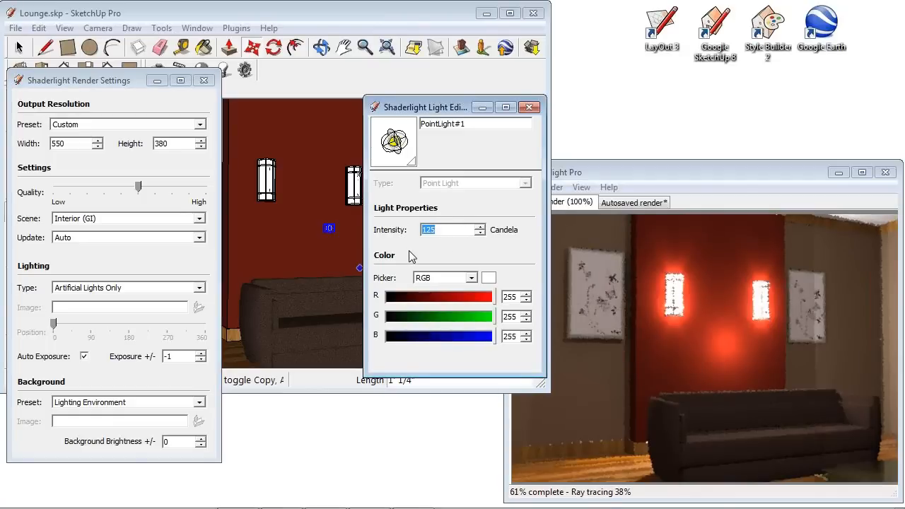
{"action": "type", "text": "500"}
{"action": "key", "text": "Return"}
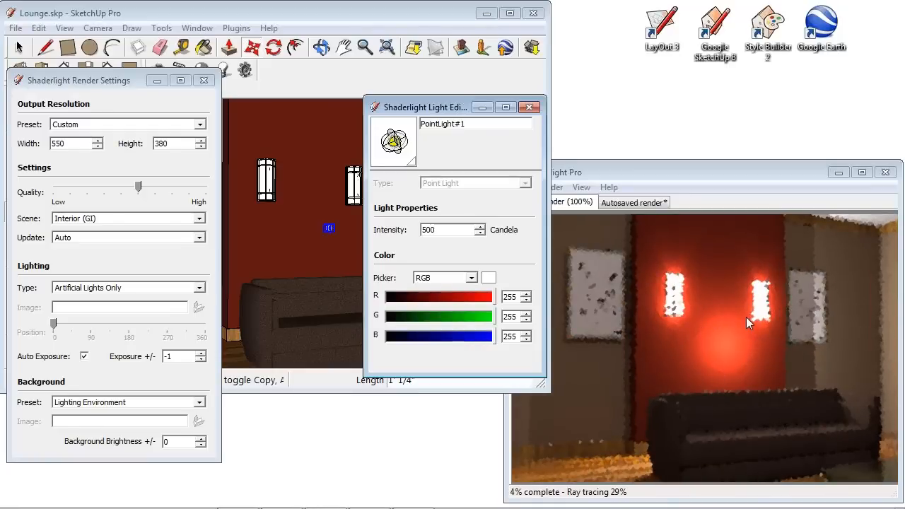
{"action": "double_click", "coordinate": [442, 230]}
{"action": "type", "text": "10000"}
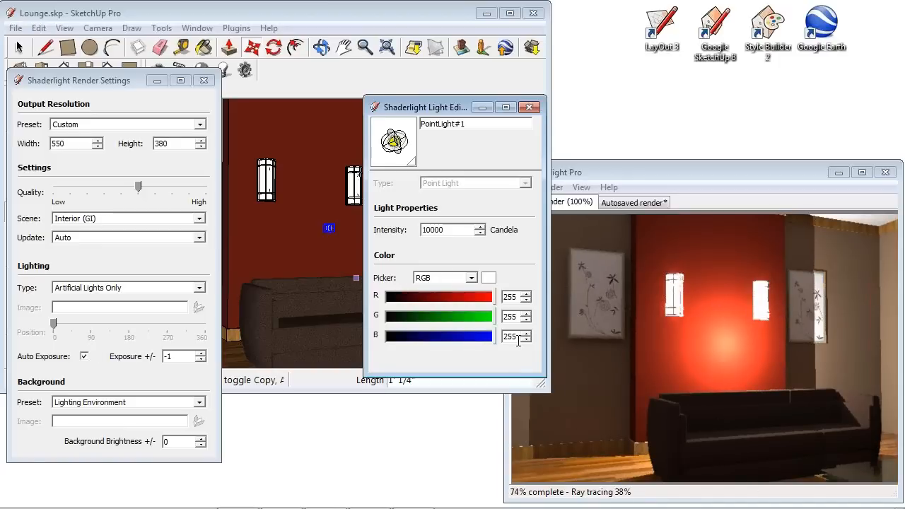
Turn Auto Exposure off and set the exposure to +5.
{"action": "left_click", "coordinate": [84, 356]}
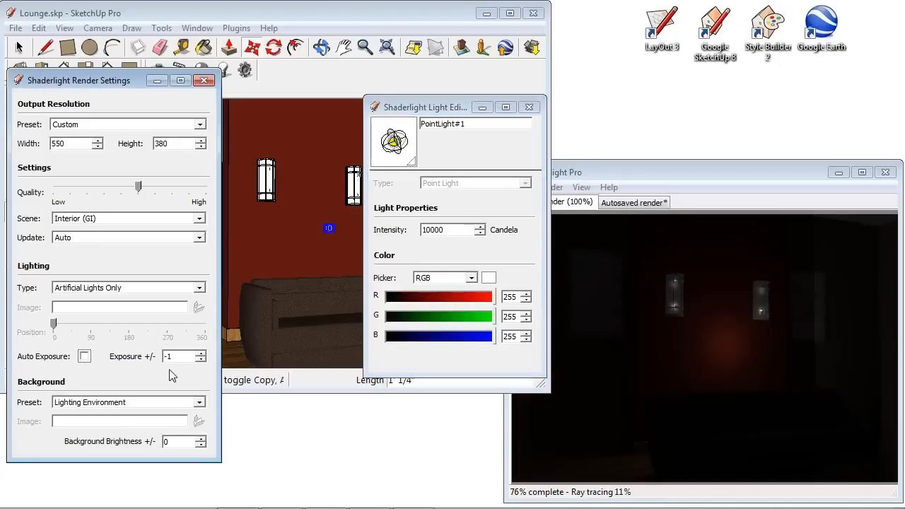
{"action": "left_click_drag", "start_coordinate": [168, 356], "coordinate": [146, 355]}
{"action": "type", "text": "5"}
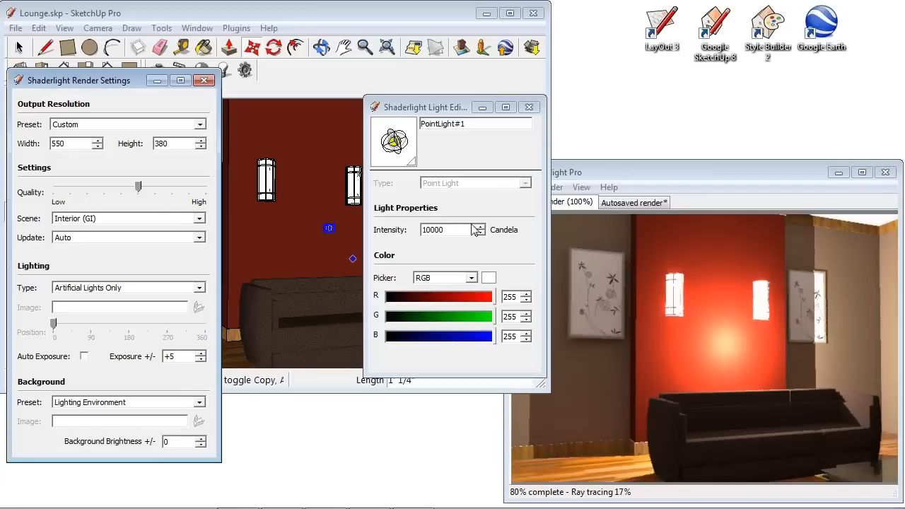
Set the point light's intensity back to 125 candela and close both Shaderlight dialogs.
{"action": "left_click_drag", "start_coordinate": [475, 230], "coordinate": [401, 230]}
{"action": "type", "text": "125"}
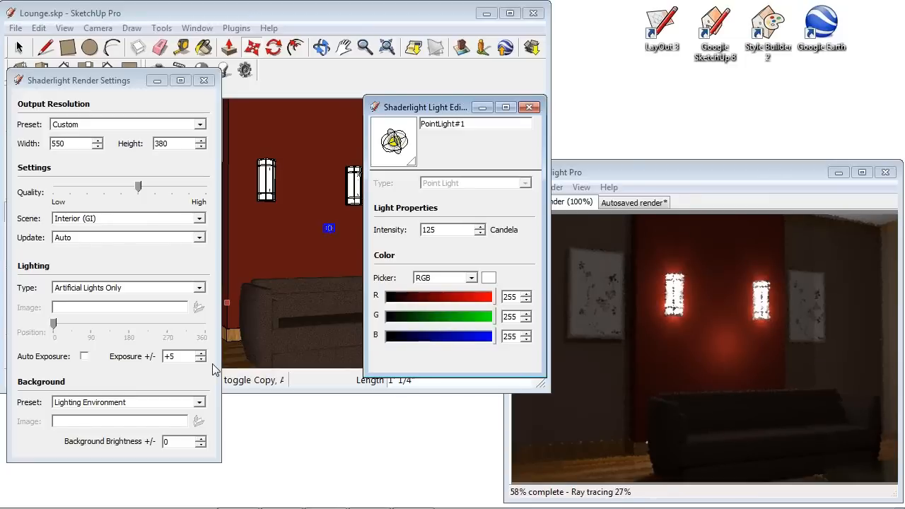
{"action": "left_click", "coordinate": [530, 108]}
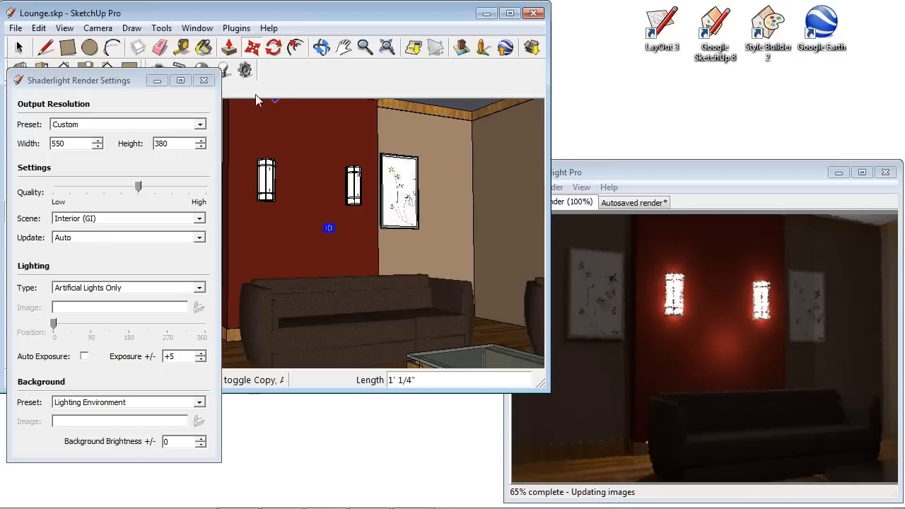
{"action": "left_click", "coordinate": [205, 80]}
Open the Shaderlight Light Fixture Library in the browser, close the Miami CC922 tab and minimize the browser.
{"action": "left_click", "coordinate": [236, 27]}
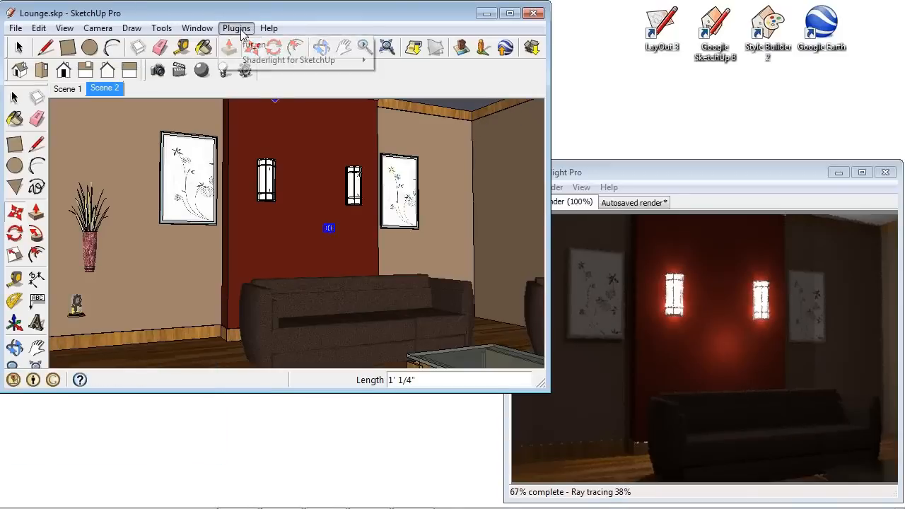
{"action": "mouse_move", "coordinate": [300, 61]}
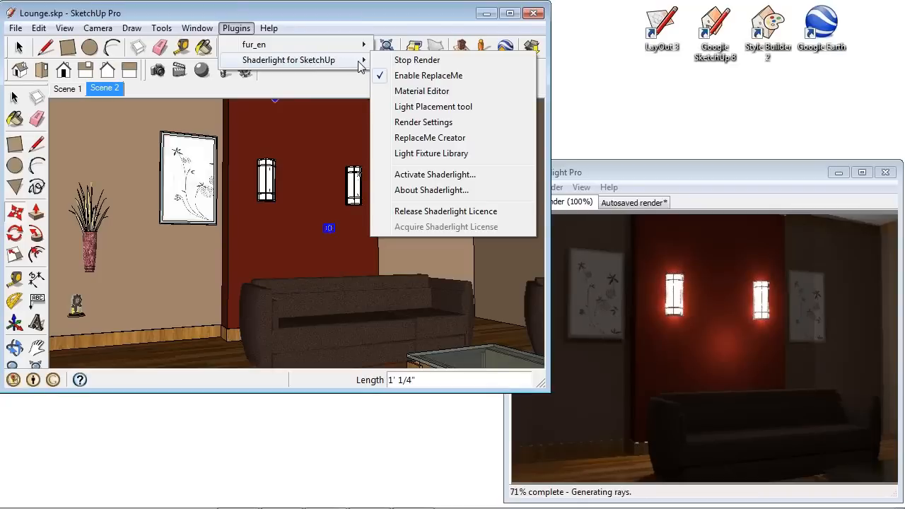
{"action": "left_click", "coordinate": [460, 153]}
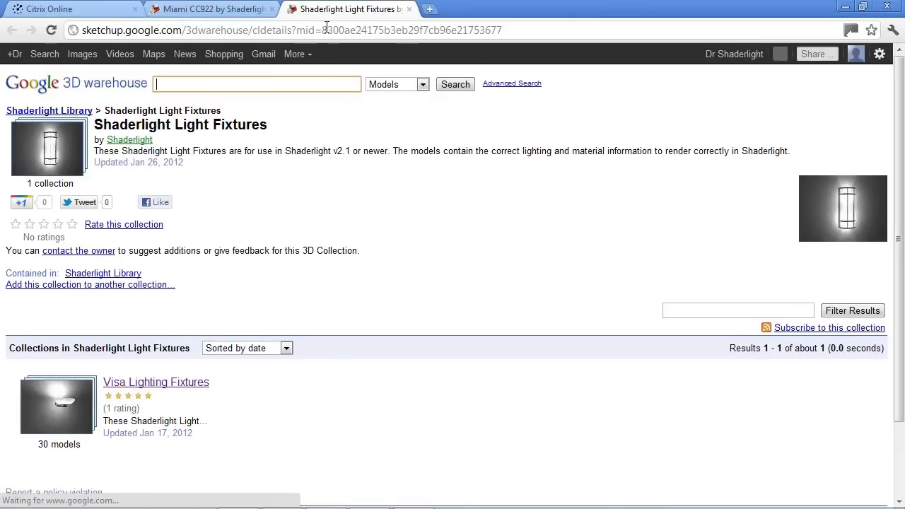
{"action": "left_click", "coordinate": [409, 9]}
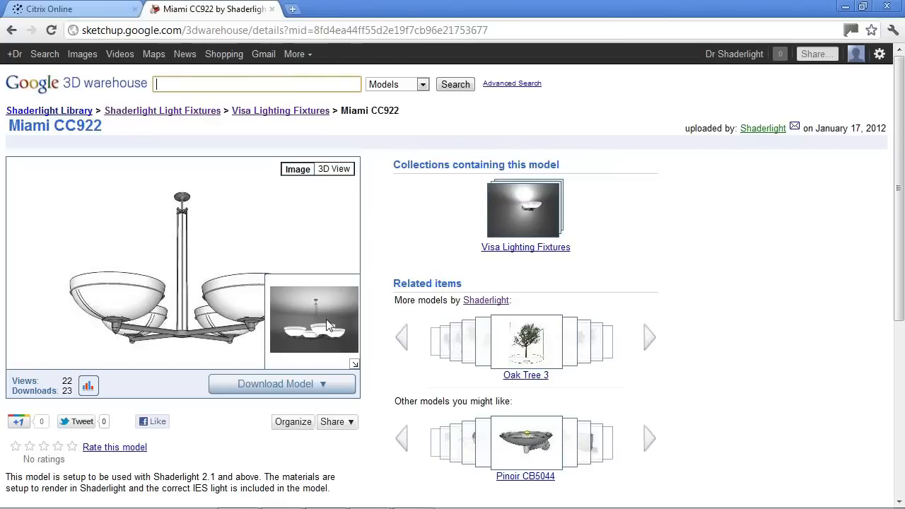
{"action": "left_click", "coordinate": [844, 6]}
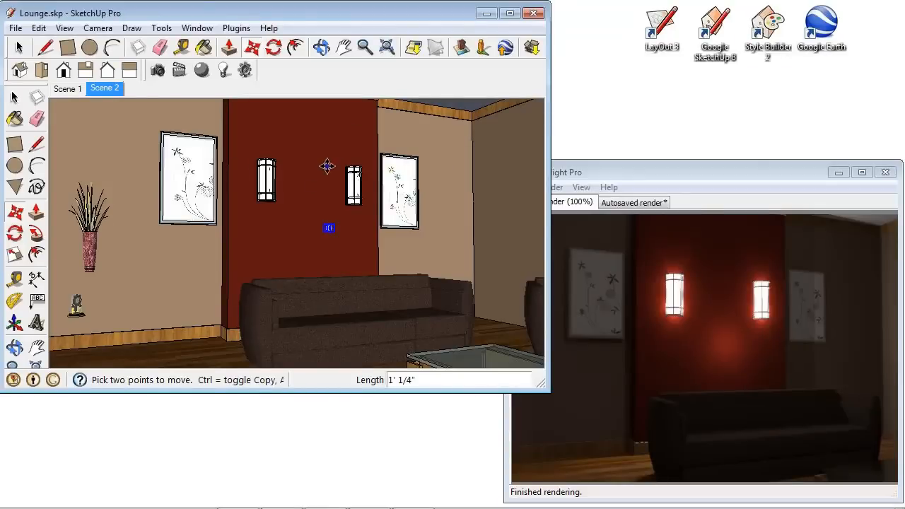
Set the render exposure to +2 for a close view of the wall light and close the render settings.
{"action": "scroll", "coordinate": [363, 186], "scroll_direction": "up", "scroll_amount": 6}
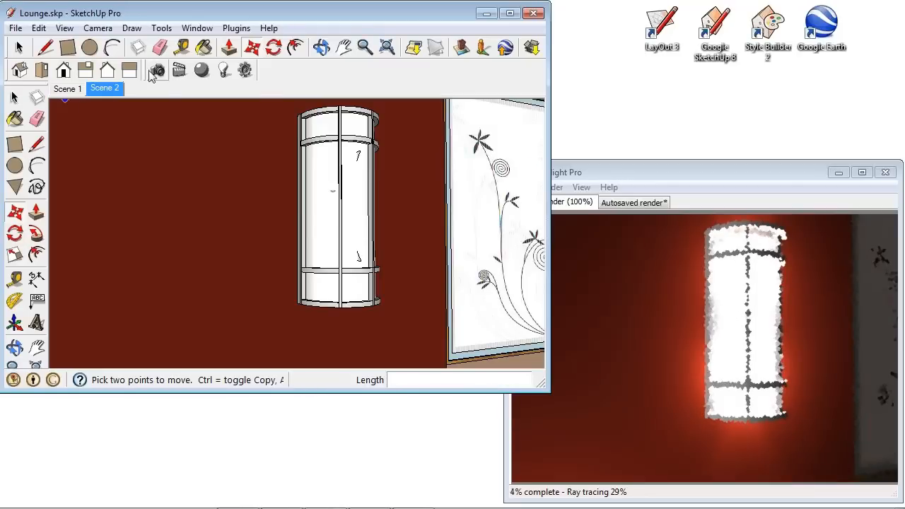
{"action": "left_click", "coordinate": [246, 70]}
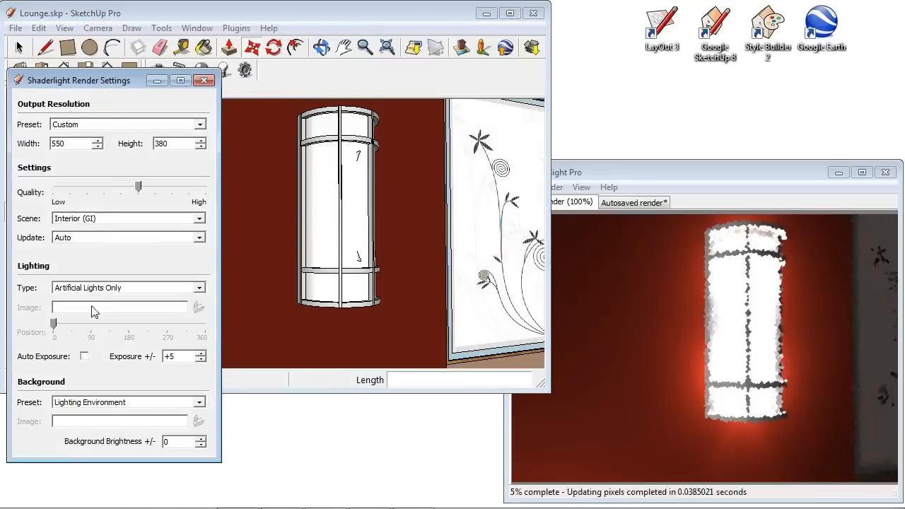
{"action": "left_click_drag", "start_coordinate": [181, 359], "coordinate": [149, 352]}
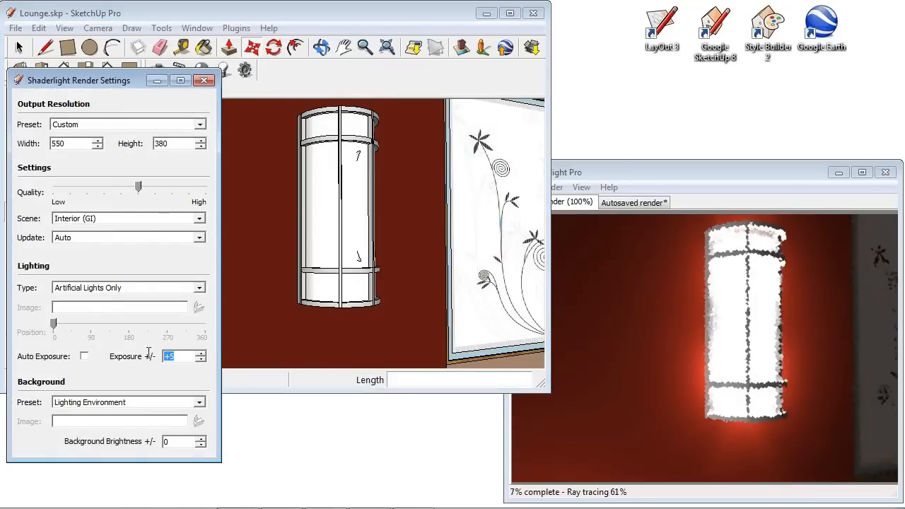
{"action": "type", "text": "2"}
{"action": "key", "text": "Return"}
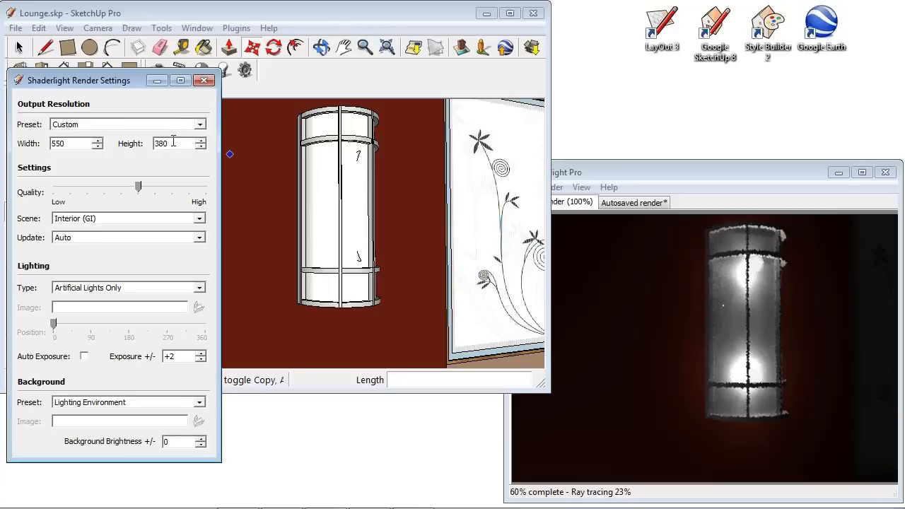
{"action": "left_click", "coordinate": [204, 80]}
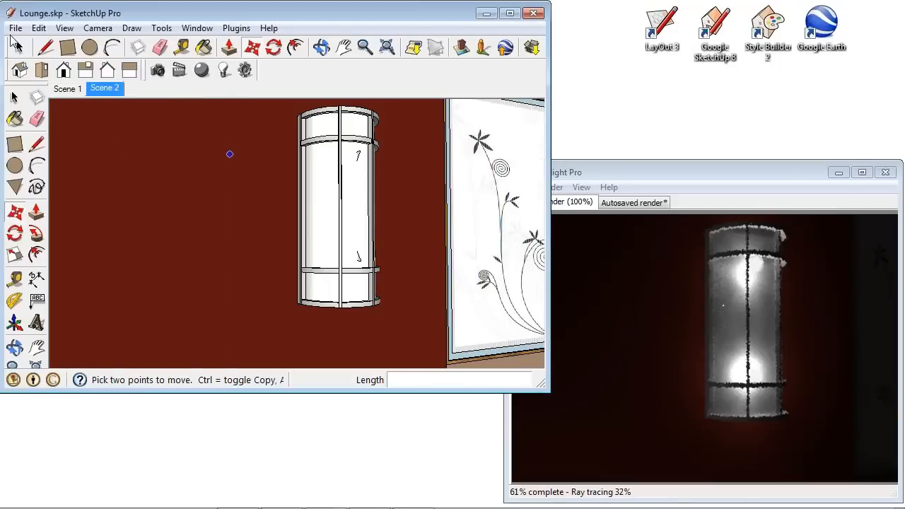
Open the recent file glass panels.skp without saving changes to Lounge.skp.
{"action": "left_click", "coordinate": [15, 28]}
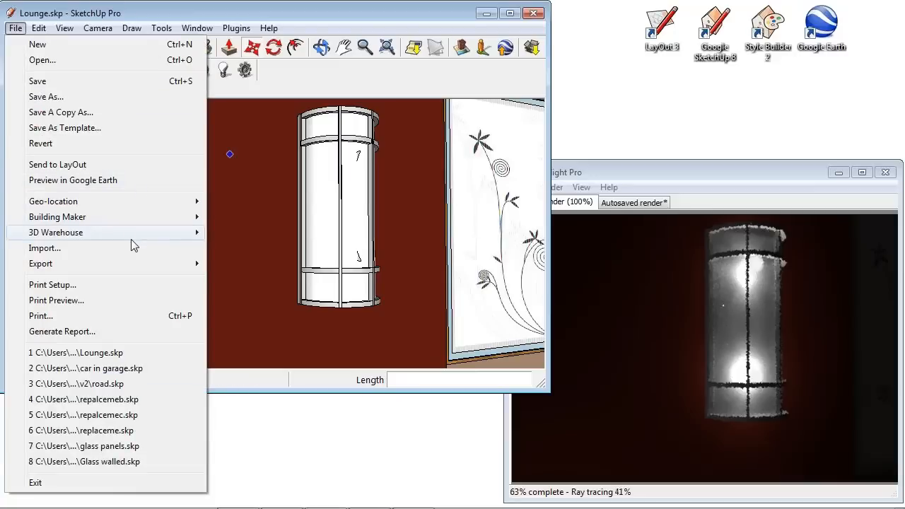
{"action": "mouse_move", "coordinate": [131, 240]}
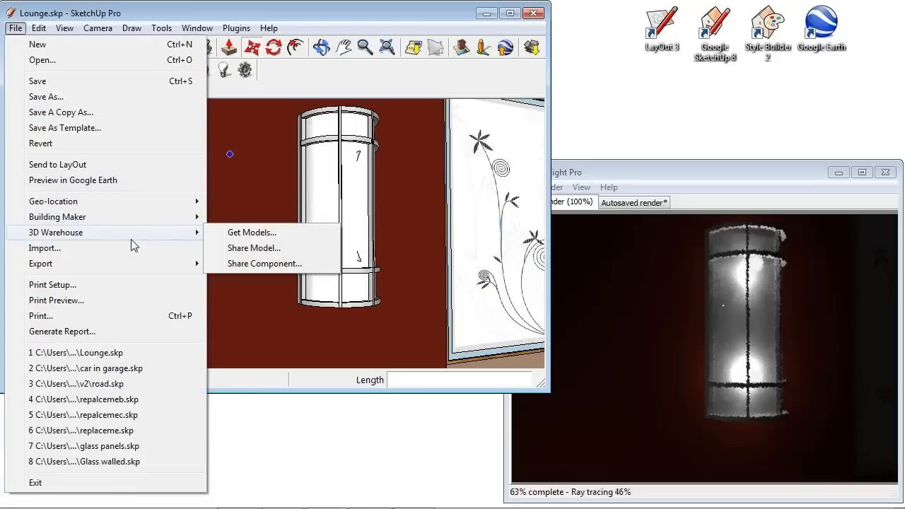
{"action": "left_click", "coordinate": [133, 446]}
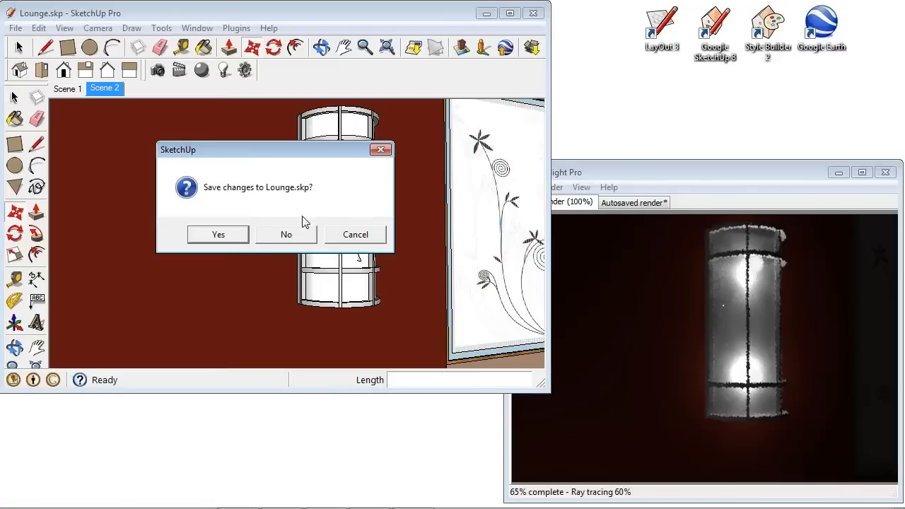
{"action": "left_click", "coordinate": [289, 238]}
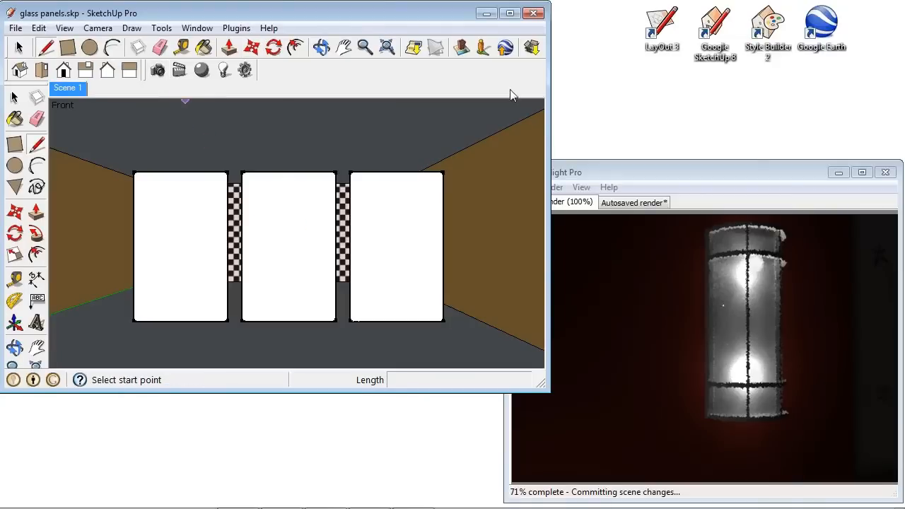
Set the Shaderlight render window to stay always on top.
{"action": "left_click", "coordinate": [728, 173]}
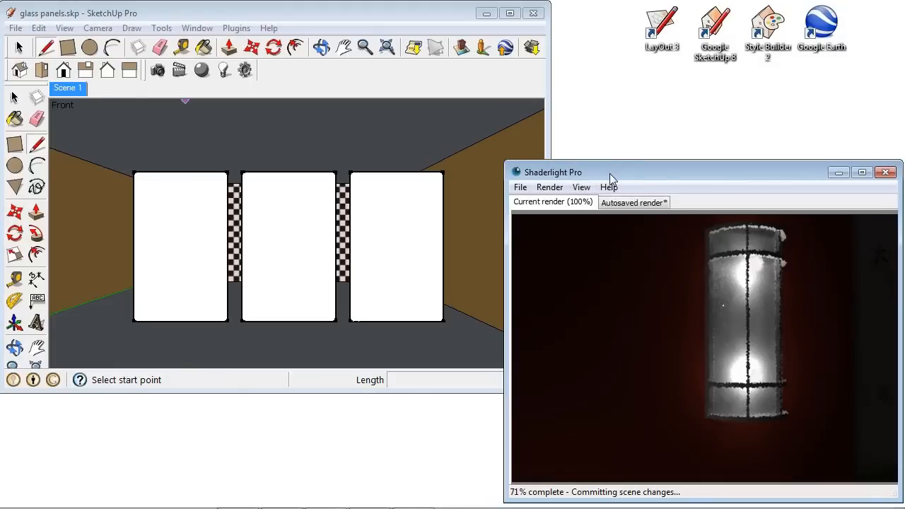
{"action": "left_click", "coordinate": [581, 188]}
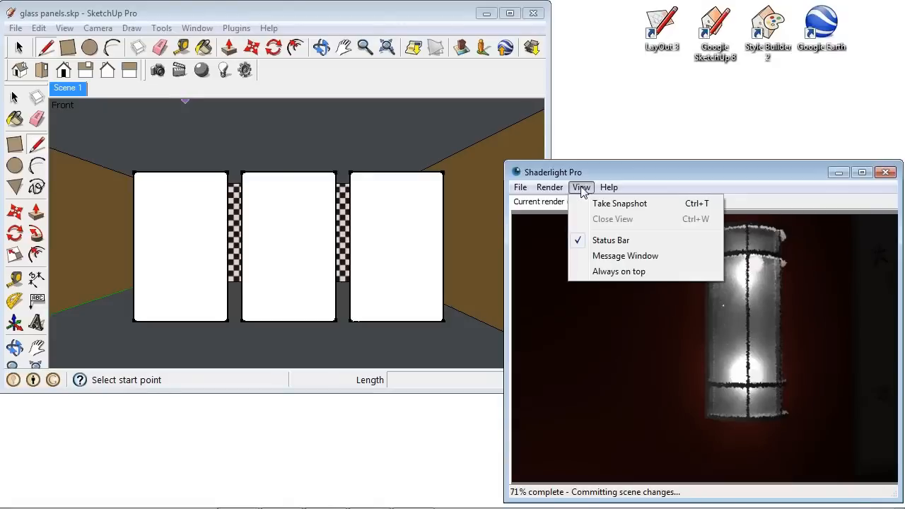
{"action": "left_click", "coordinate": [631, 272]}
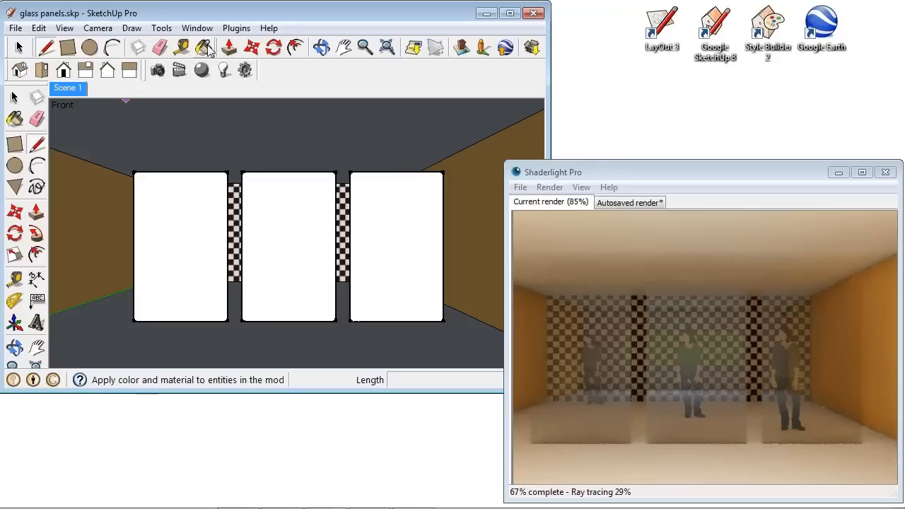
Open the Shaderlight material editor for Color_001 and set its finish to Thick_Glass.
{"action": "left_click", "coordinate": [202, 71]}
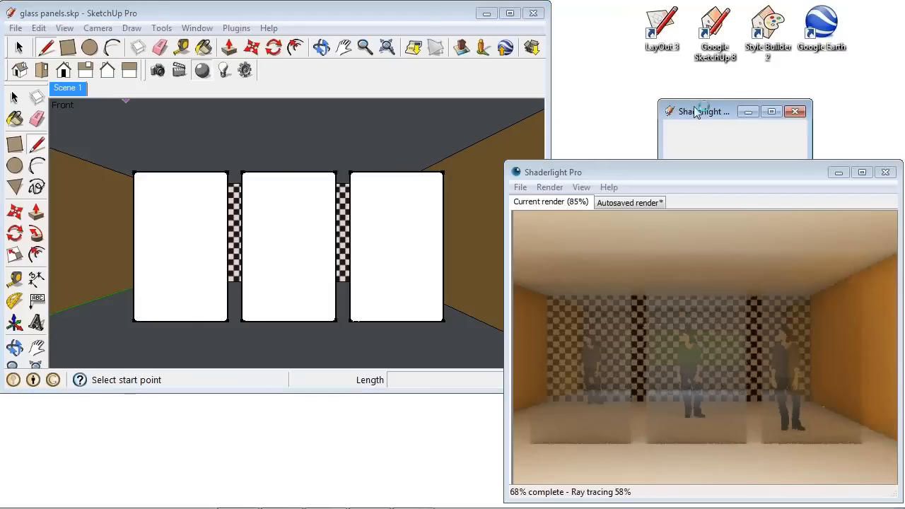
{"action": "left_click_drag", "start_coordinate": [695, 110], "coordinate": [325, 110]}
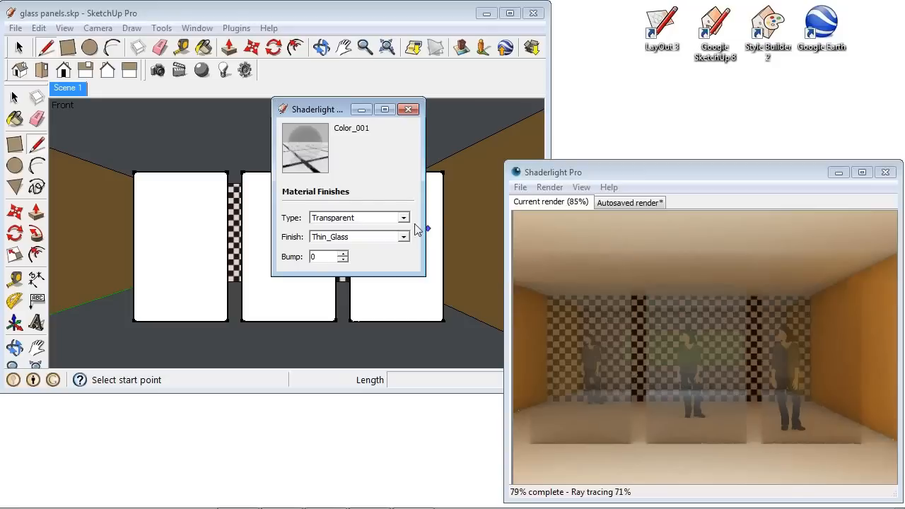
{"action": "left_click", "coordinate": [403, 238]}
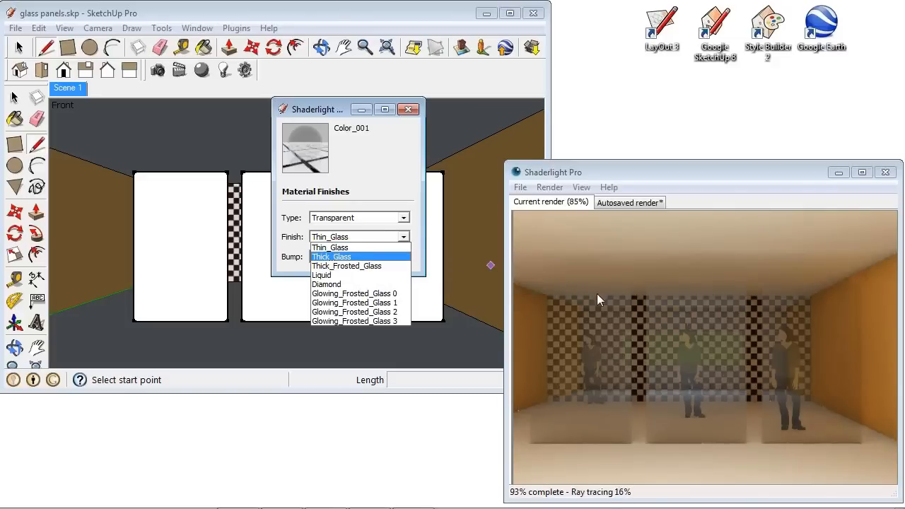
{"action": "left_click", "coordinate": [341, 257]}
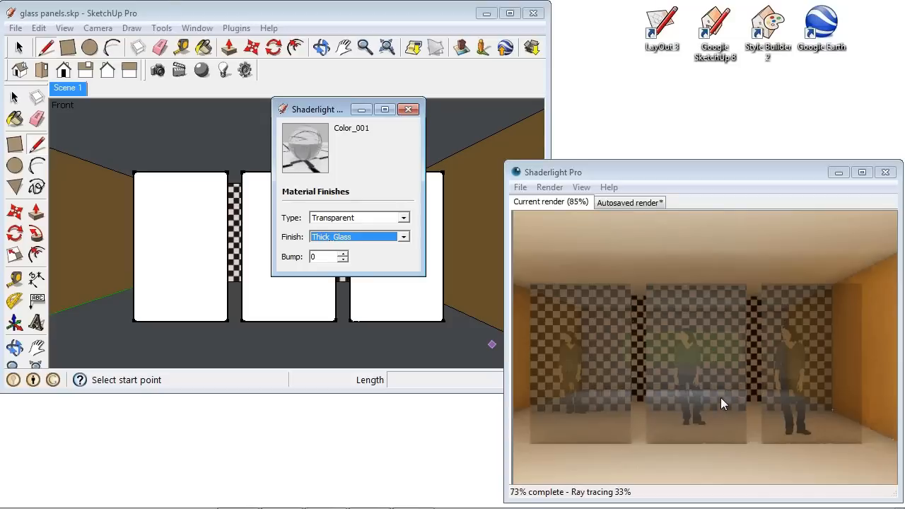
Try the Thick_Frosted_Glass and then Glowing_Frosted_Glass 0 finishes on the glass material.
{"action": "left_click", "coordinate": [379, 238]}
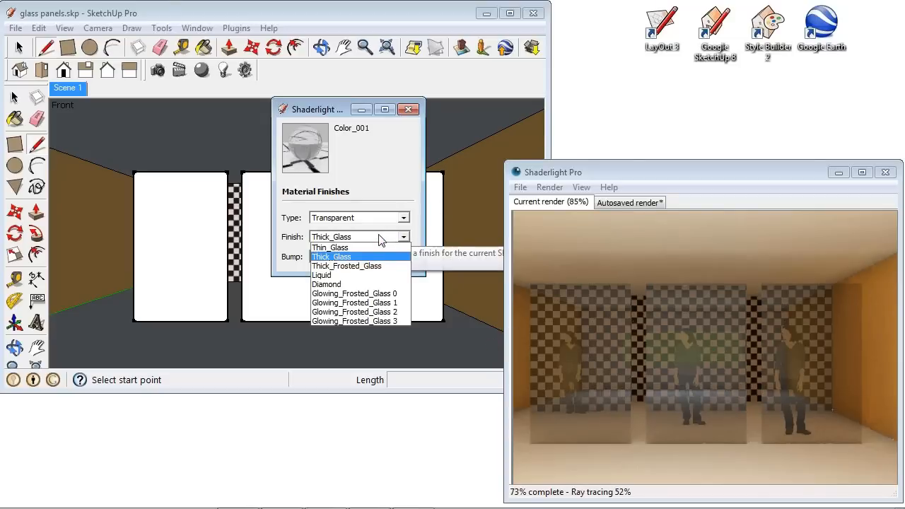
{"action": "left_click", "coordinate": [373, 269]}
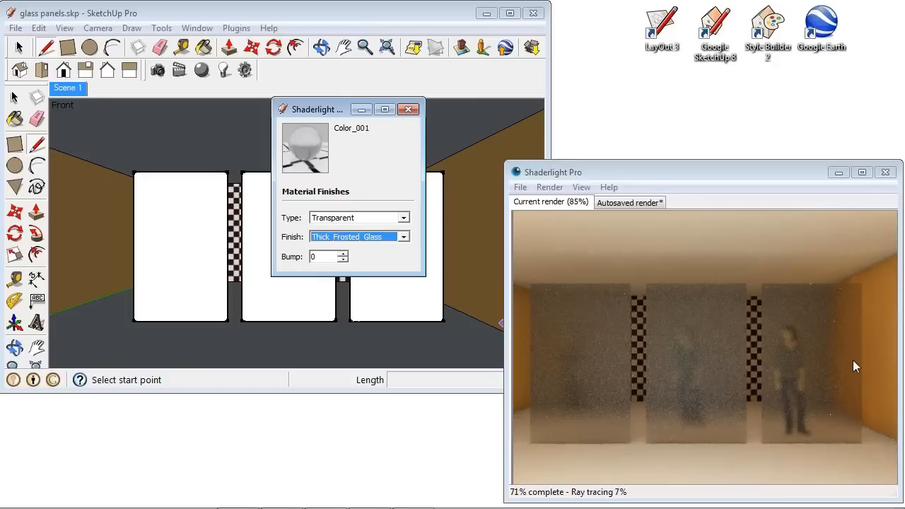
{"action": "left_click", "coordinate": [377, 237]}
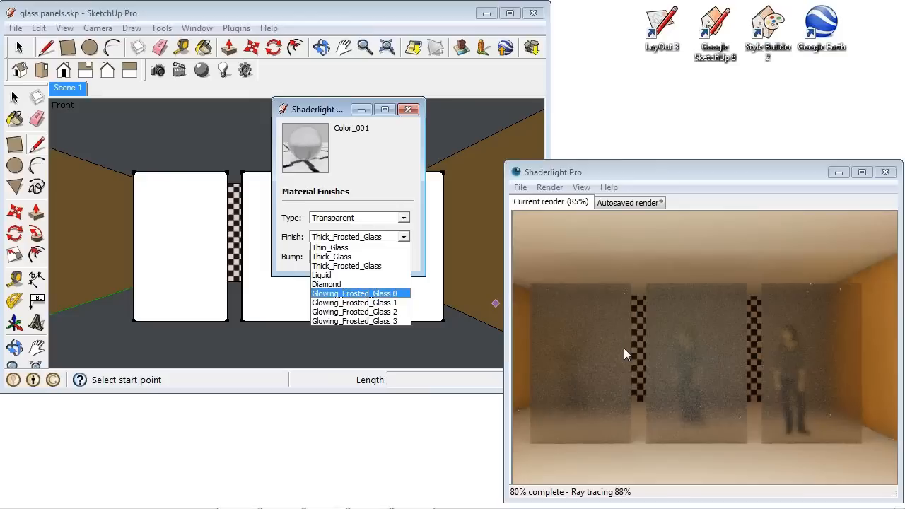
{"action": "left_click", "coordinate": [385, 293]}
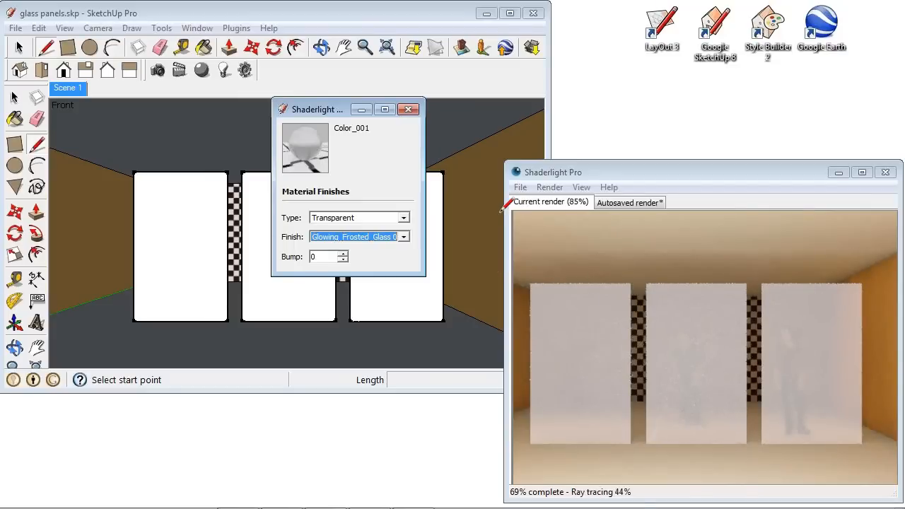
Set the glass finish to Glowing_Frosted_Glass 1 and compare the render with the autosaved render.
{"action": "left_click", "coordinate": [409, 239]}
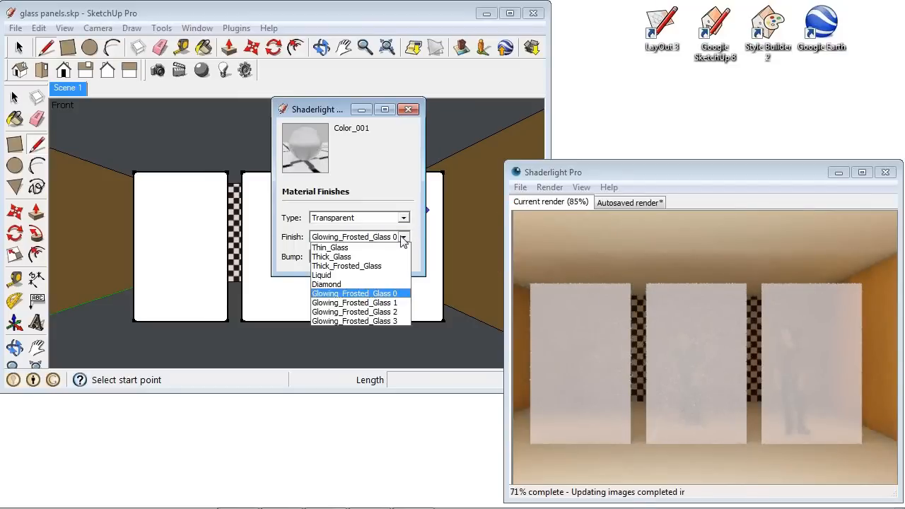
{"action": "left_click", "coordinate": [393, 303]}
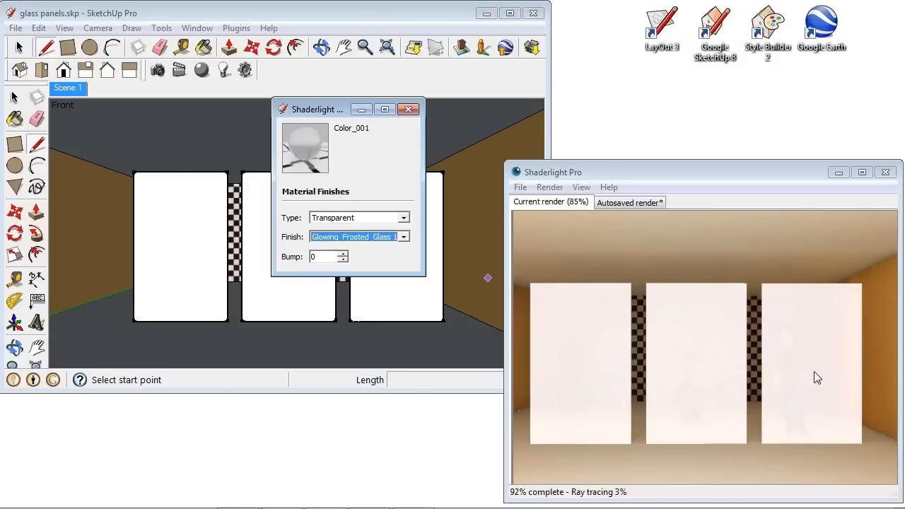
{"action": "left_click", "coordinate": [651, 201]}
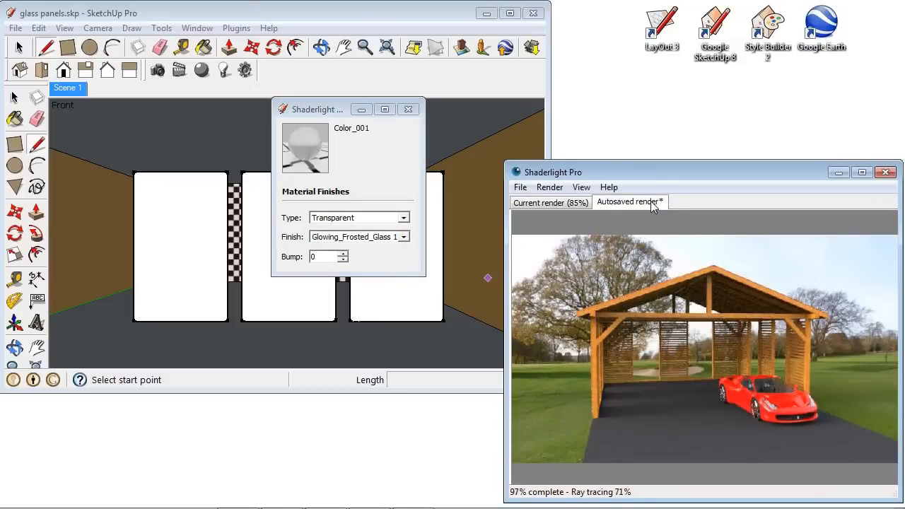
{"action": "left_click", "coordinate": [572, 206]}
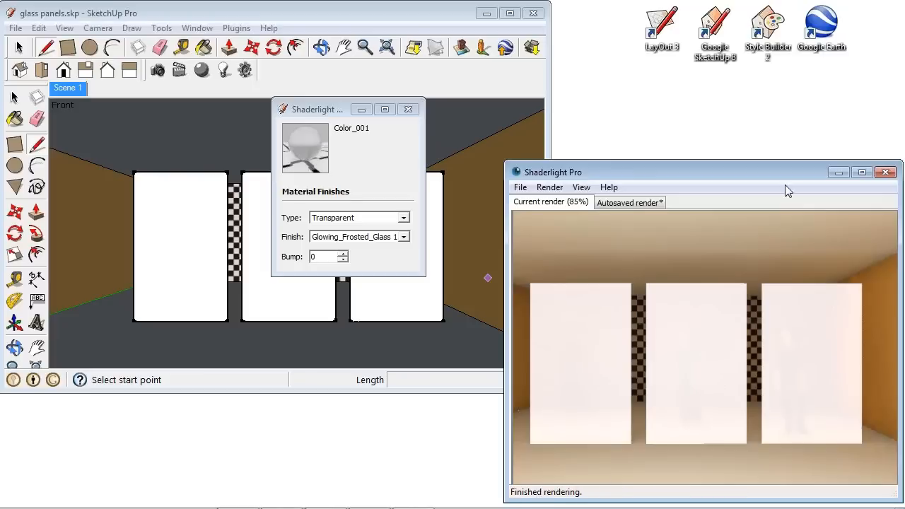
Close and restart the Shaderlight render, then reposition the render window.
{"action": "left_click", "coordinate": [886, 172]}
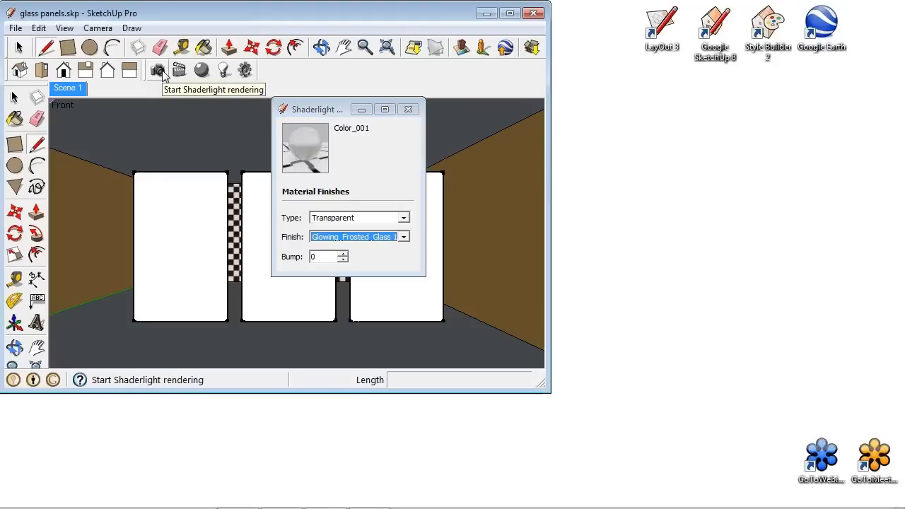
{"action": "left_click", "coordinate": [158, 70]}
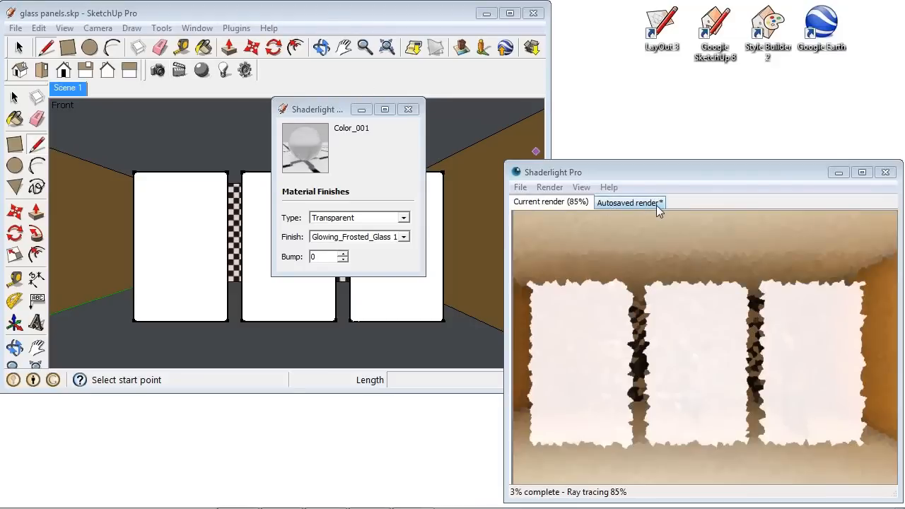
{"action": "left_click", "coordinate": [655, 202]}
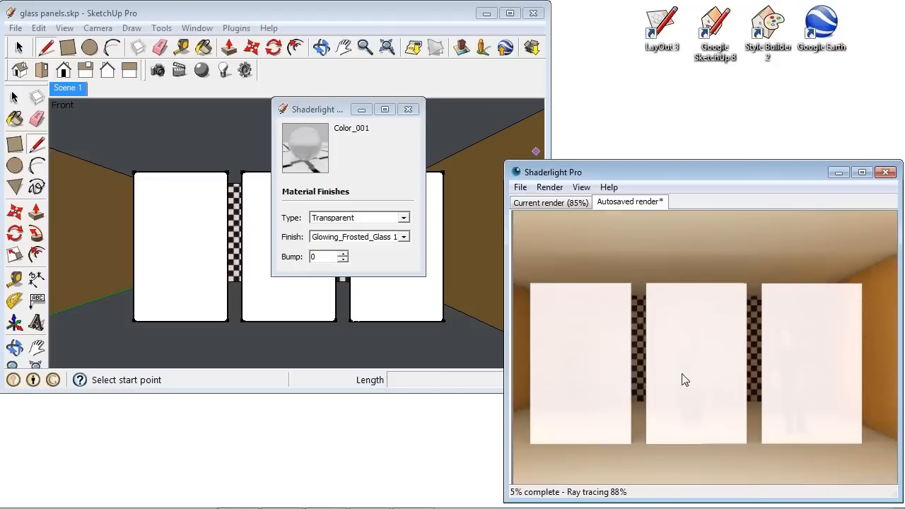
{"action": "left_click", "coordinate": [520, 188]}
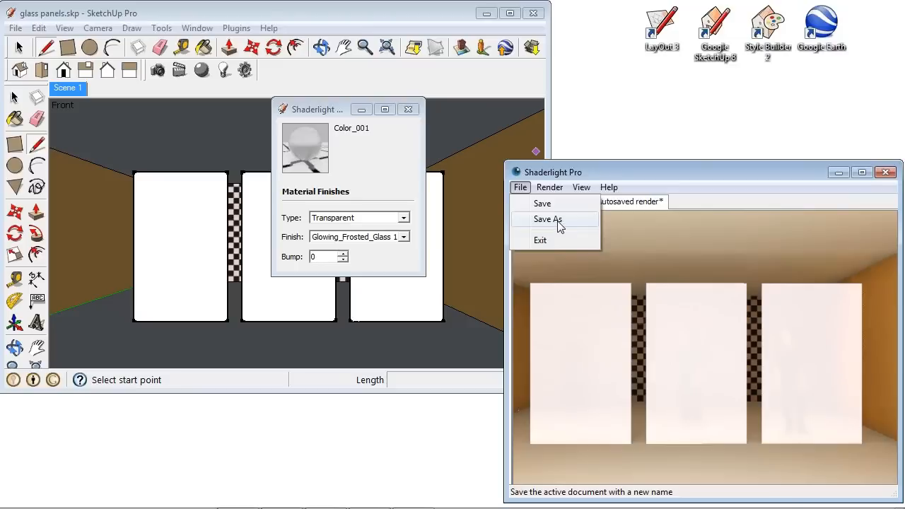
{"action": "left_click_drag", "start_coordinate": [774, 172], "coordinate": [768, 168]}
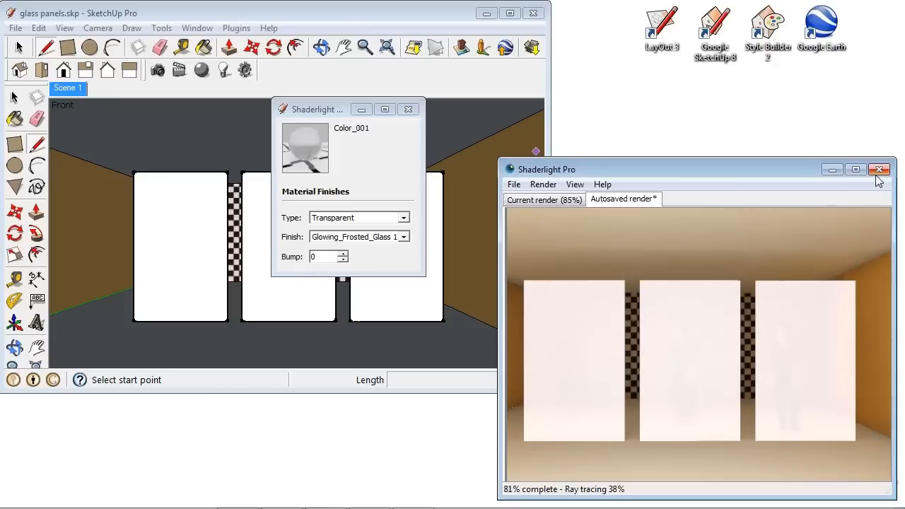
{"action": "left_click", "coordinate": [568, 199]}
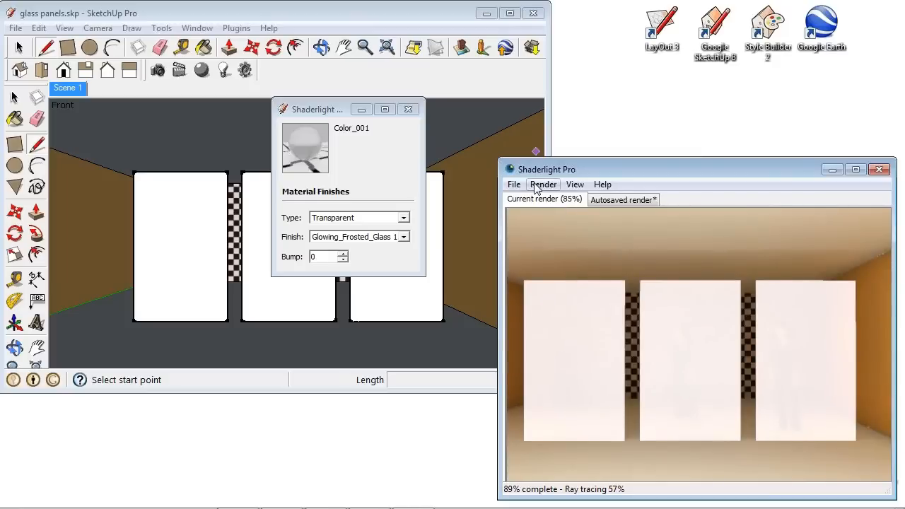
Close the material editor and open the recent file car in garage.skp without saving glass panels.skp.
{"action": "left_click", "coordinate": [408, 109]}
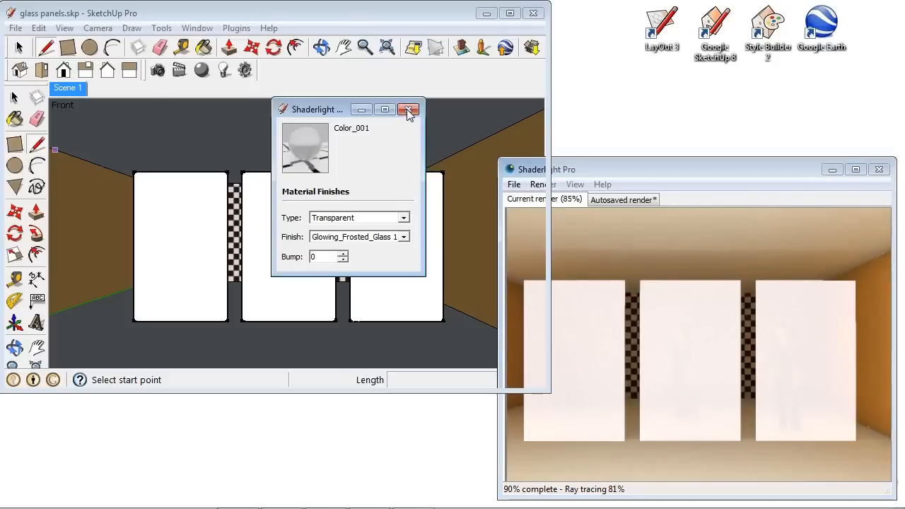
{"action": "left_click", "coordinate": [15, 27]}
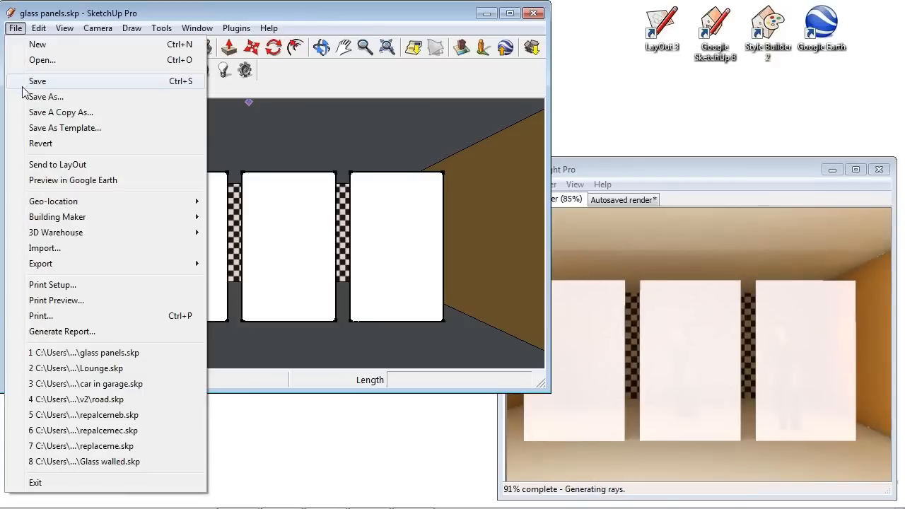
{"action": "left_click", "coordinate": [124, 385]}
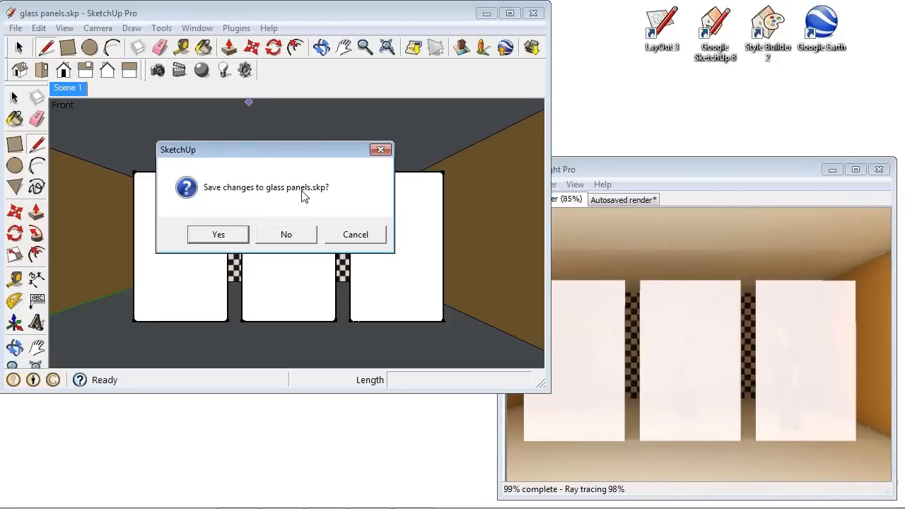
{"action": "left_click", "coordinate": [301, 239]}
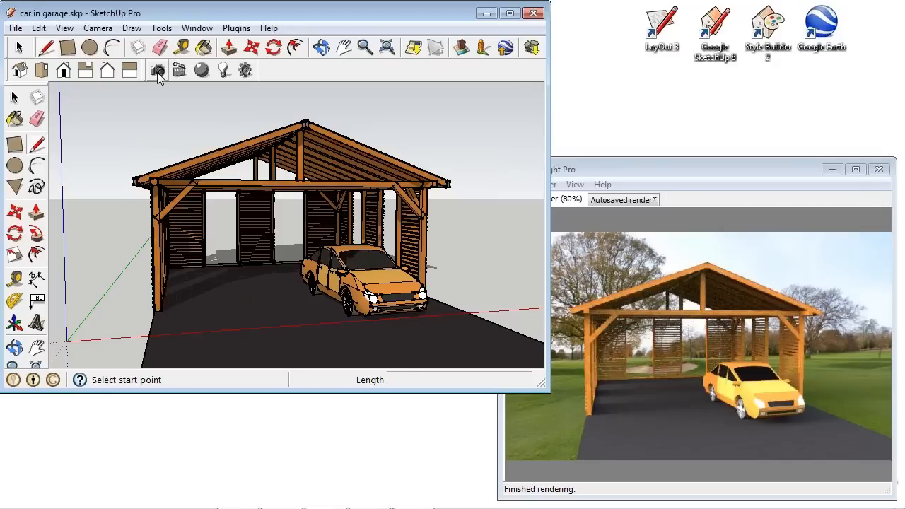
Set the render window to always stay on top again.
{"action": "left_click", "coordinate": [624, 175]}
{"action": "left_click", "coordinate": [574, 184]}
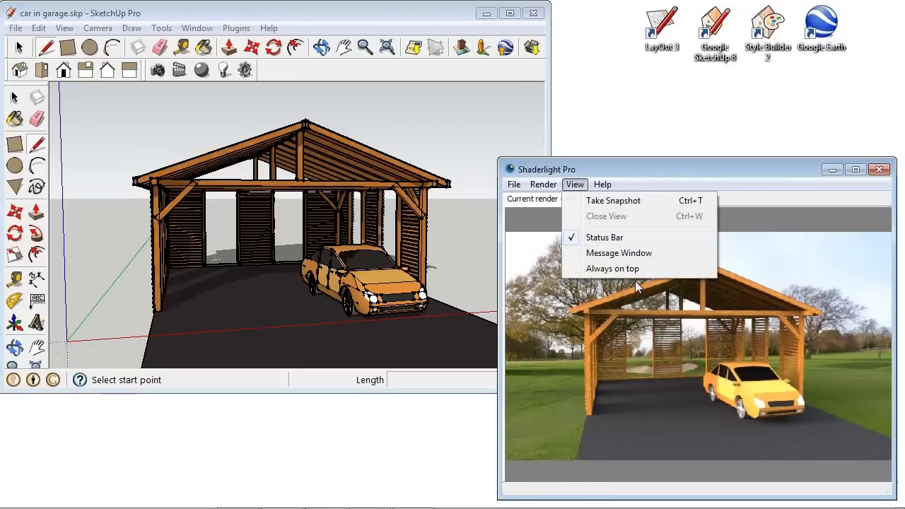
{"action": "left_click", "coordinate": [641, 268]}
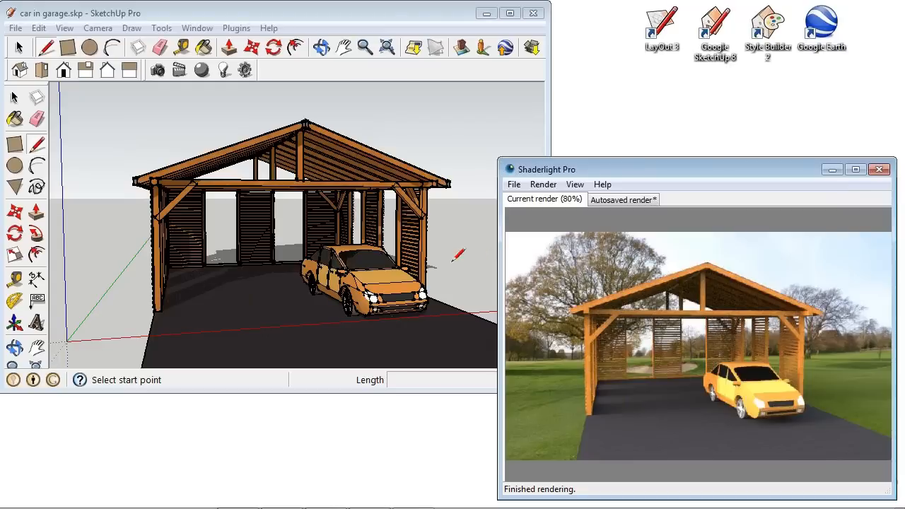
Select the car component and open the Shaderlight ReplaceMe Creator.
{"action": "left_click", "coordinate": [318, 230]}
{"action": "middle_click_drag", "start_coordinate": [319, 229], "coordinate": [334, 249]}
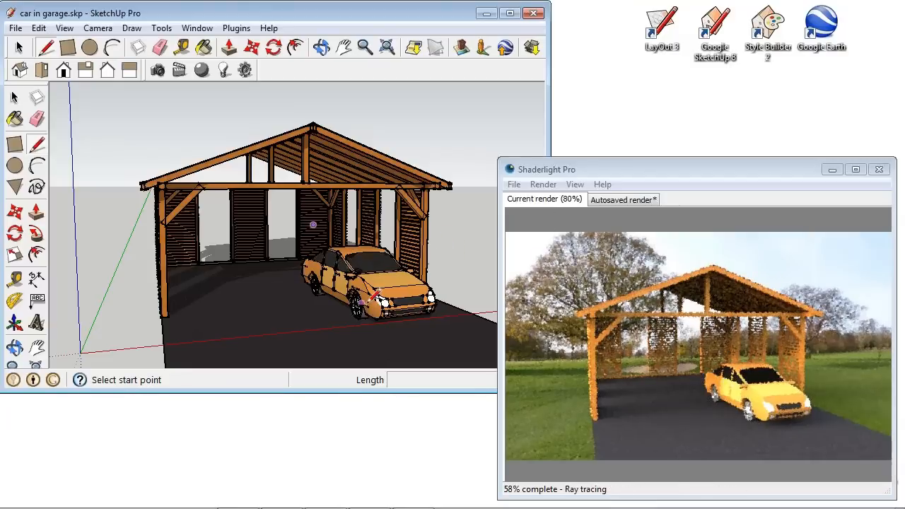
{"action": "left_click", "coordinate": [19, 47]}
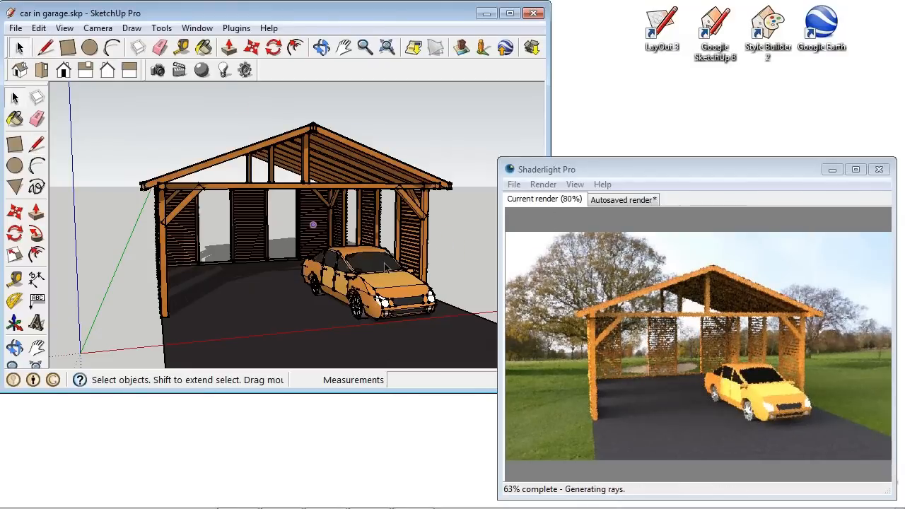
{"action": "left_click", "coordinate": [389, 297]}
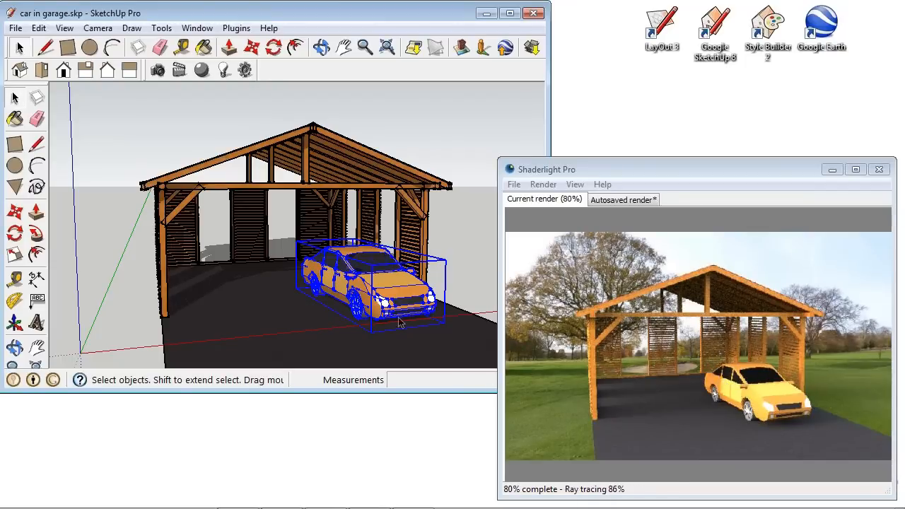
{"action": "left_click", "coordinate": [198, 28]}
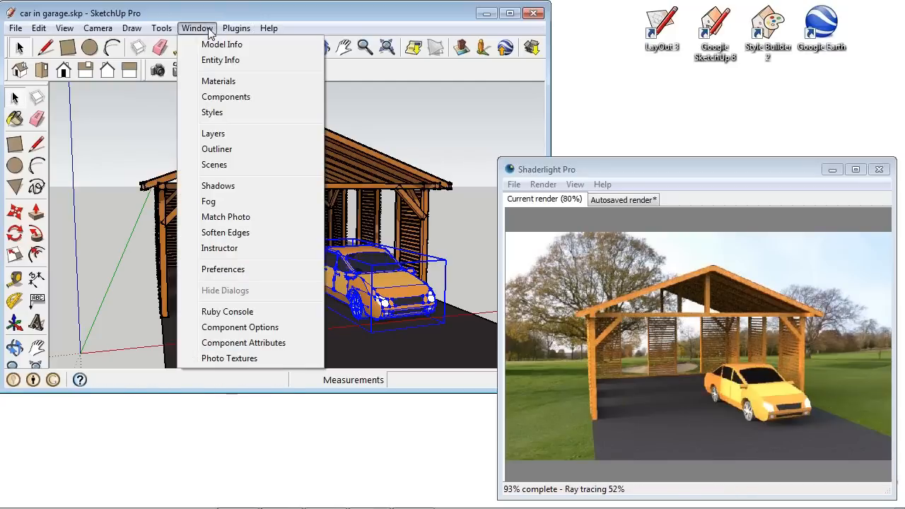
{"action": "mouse_move", "coordinate": [236, 29]}
{"action": "mouse_move", "coordinate": [283, 59]}
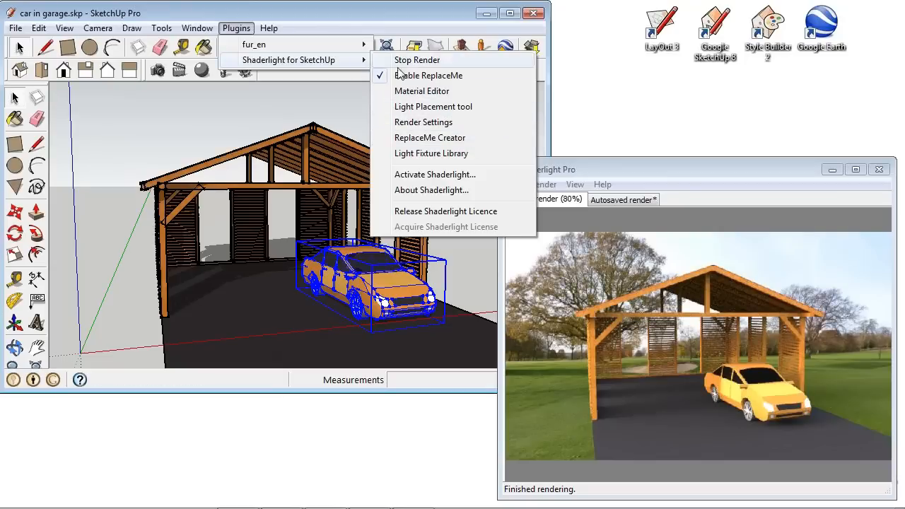
{"action": "left_click", "coordinate": [429, 137]}
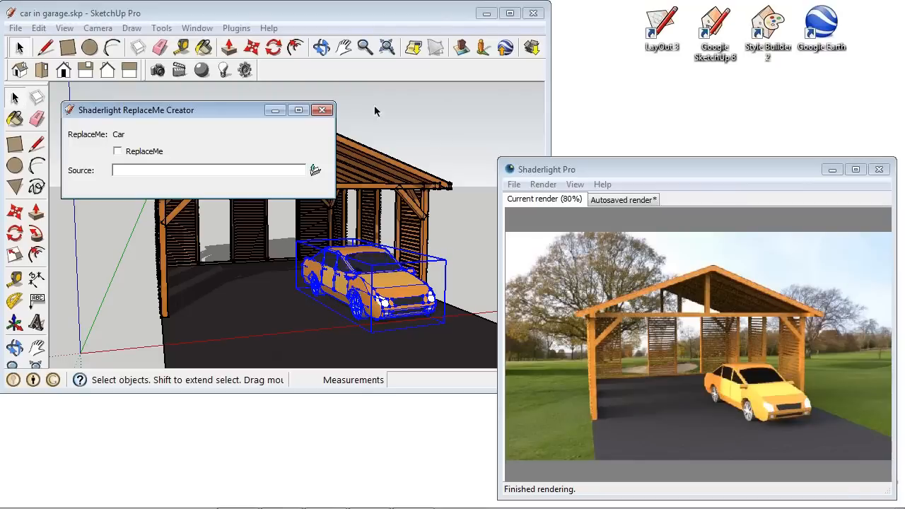
Enable ReplaceMe on the car with Ferrari 458 Italia spyder.skp as its source, then start the Shaderlight render.
{"action": "left_click", "coordinate": [118, 151]}
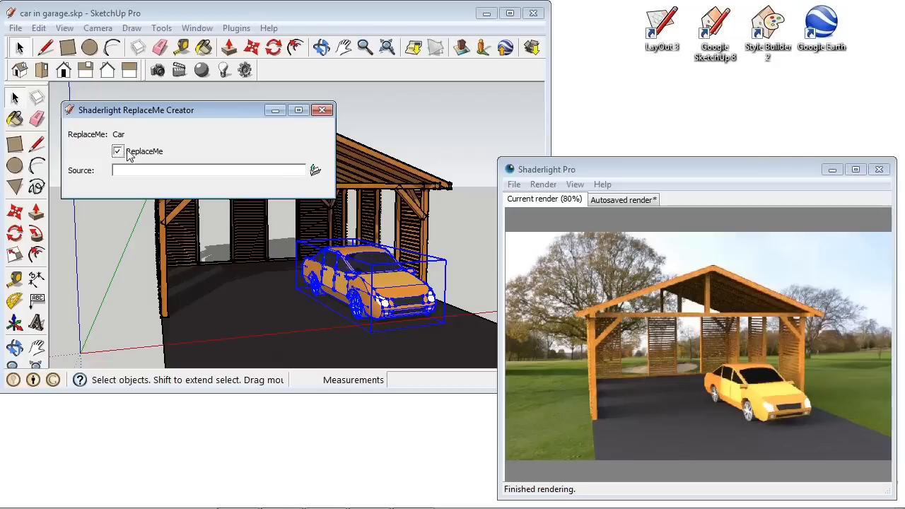
{"action": "left_click", "coordinate": [167, 169]}
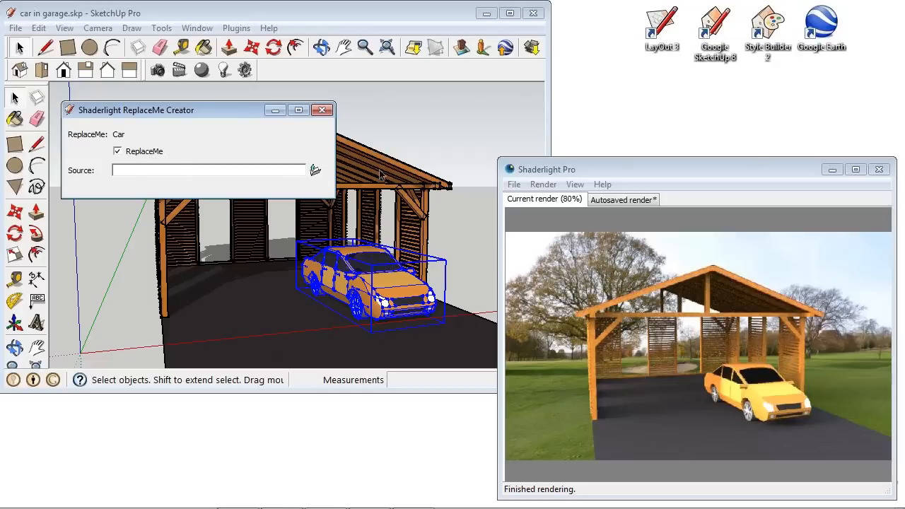
{"action": "left_click", "coordinate": [314, 170]}
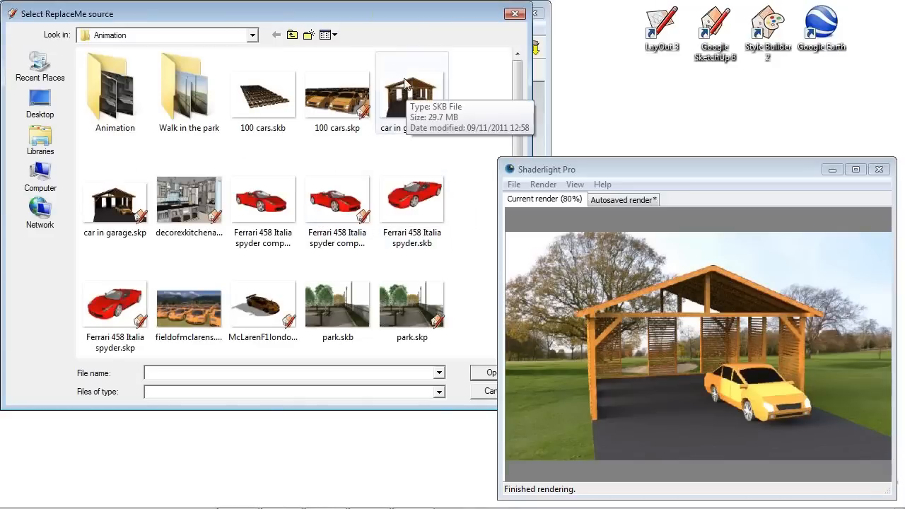
{"action": "left_click", "coordinate": [125, 311]}
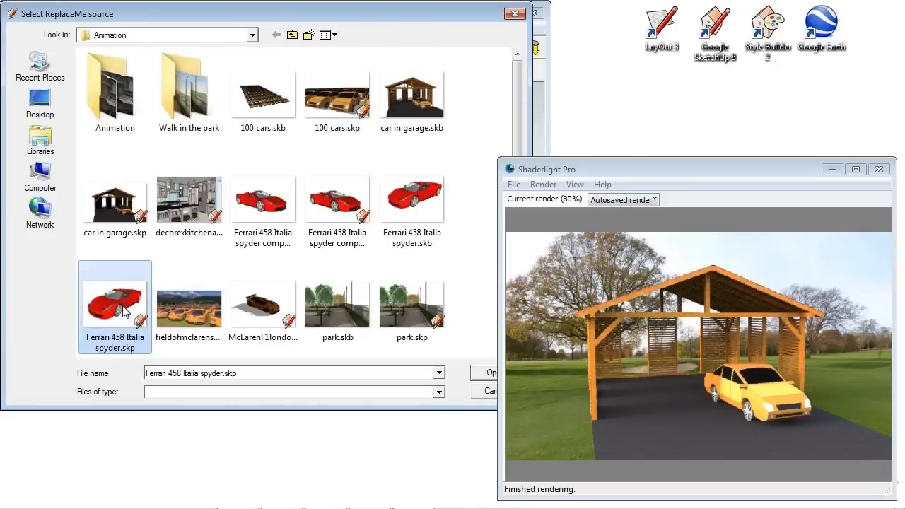
{"action": "left_click", "coordinate": [486, 374]}
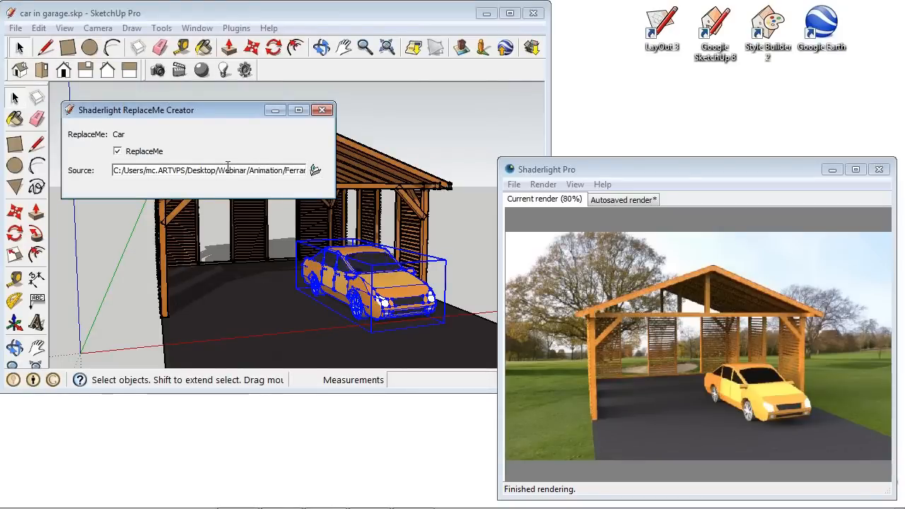
{"action": "left_click", "coordinate": [158, 69]}
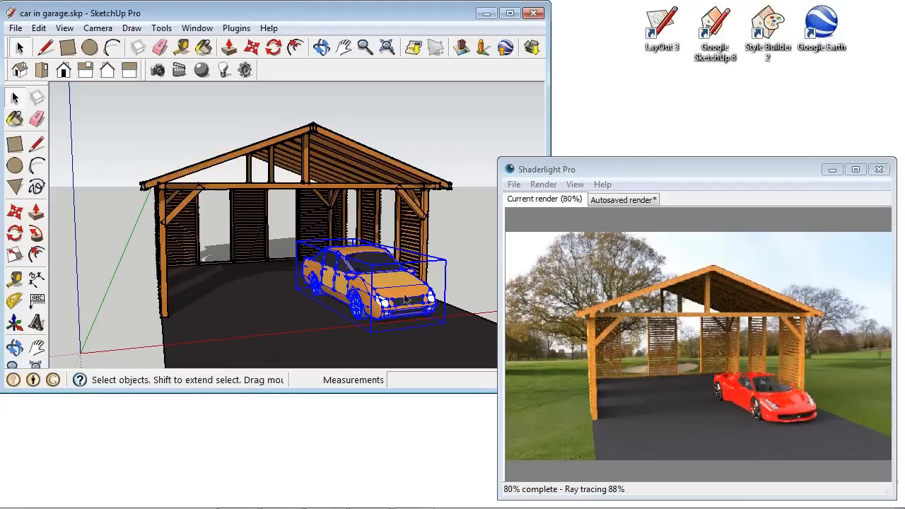
Copy the car component and place the copy beside the original inside the garage.
{"action": "scroll", "coordinate": [407, 306], "scroll_direction": "up", "scroll_amount": 4}
{"action": "scroll", "coordinate": [407, 305], "scroll_direction": "up", "scroll_amount": 4}
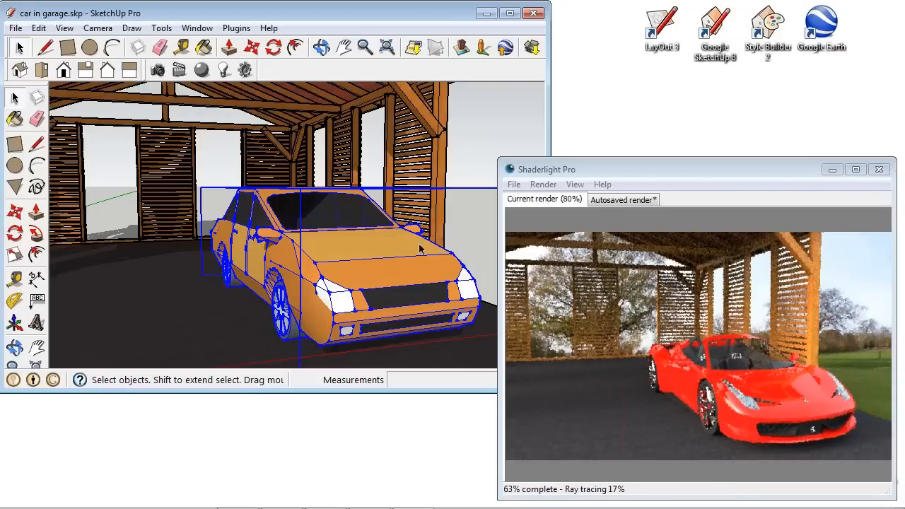
{"action": "scroll", "coordinate": [378, 243], "scroll_direction": "down", "scroll_amount": 5}
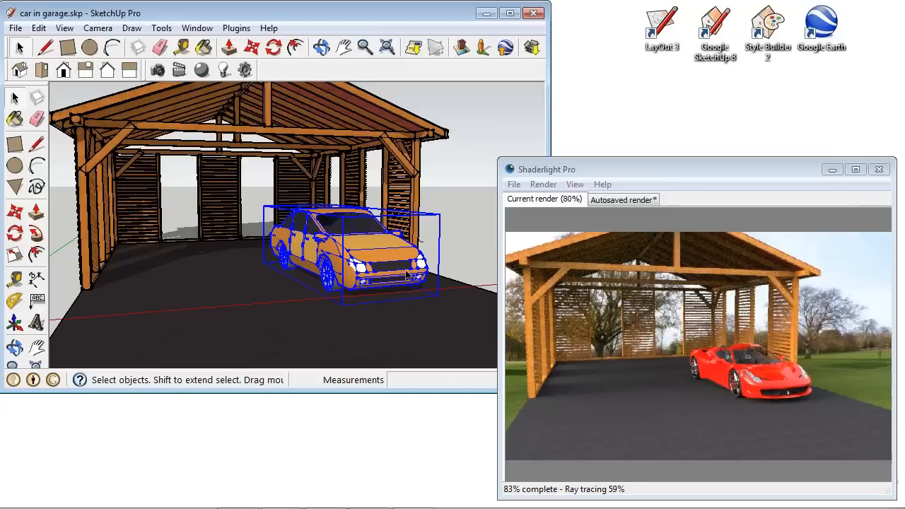
{"action": "mouse_move", "coordinate": [411, 237]}
{"action": "middle_mouse_down"}
{"action": "mouse_move", "coordinate": [437, 261]}
{"action": "mouse_move", "coordinate": [353, 253]}
{"action": "middle_mouse_up"}
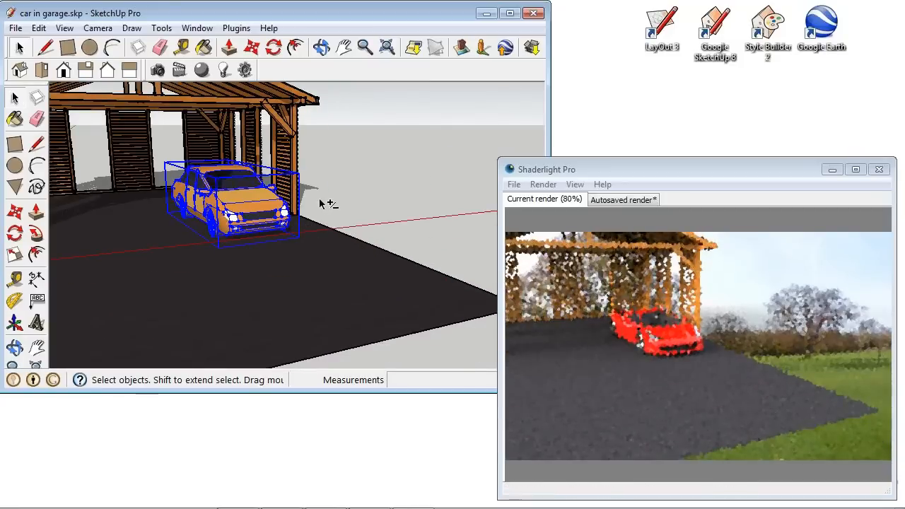
{"action": "left_click", "coordinate": [330, 206]}
{"action": "mouse_move", "coordinate": [329, 206]}
{"action": "middle_mouse_down", "text": "shift"}
{"action": "mouse_move", "coordinate": [426, 242]}
{"action": "mouse_move", "coordinate": [361, 235]}
{"action": "middle_mouse_up", "text": "shift"}
{"action": "left_click", "coordinate": [357, 236]}
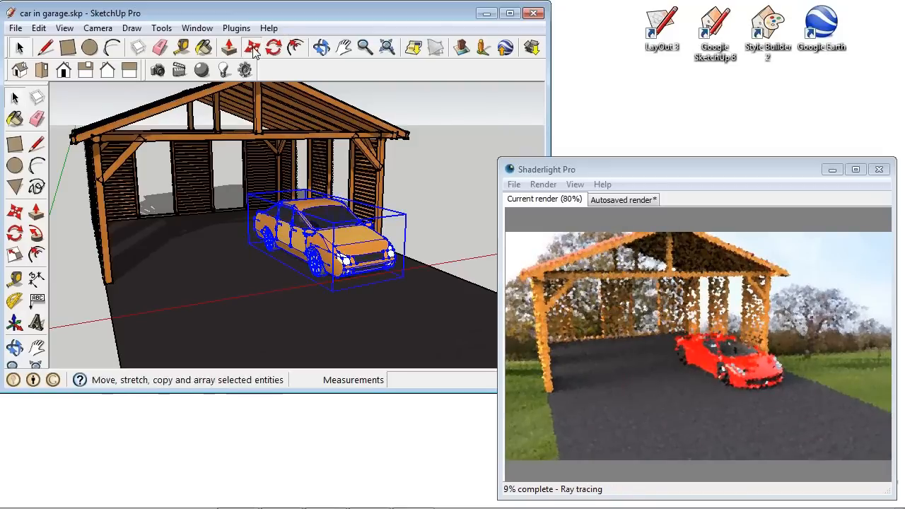
{"action": "left_click", "coordinate": [252, 48]}
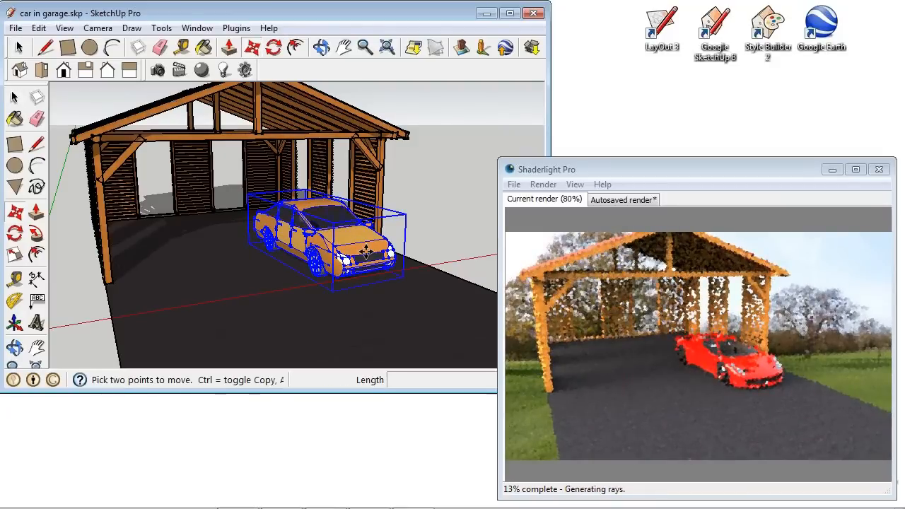
{"action": "key", "text": "ctrl"}
{"action": "left_click", "coordinate": [299, 308]}
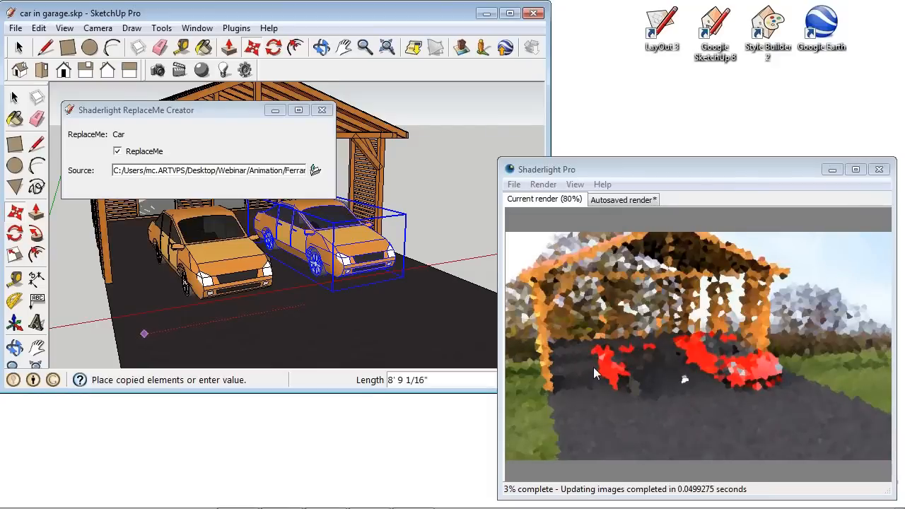
Close the ReplaceMe Creator window, waiting for SketchUp to respond.
{"action": "left_click", "coordinate": [319, 115]}
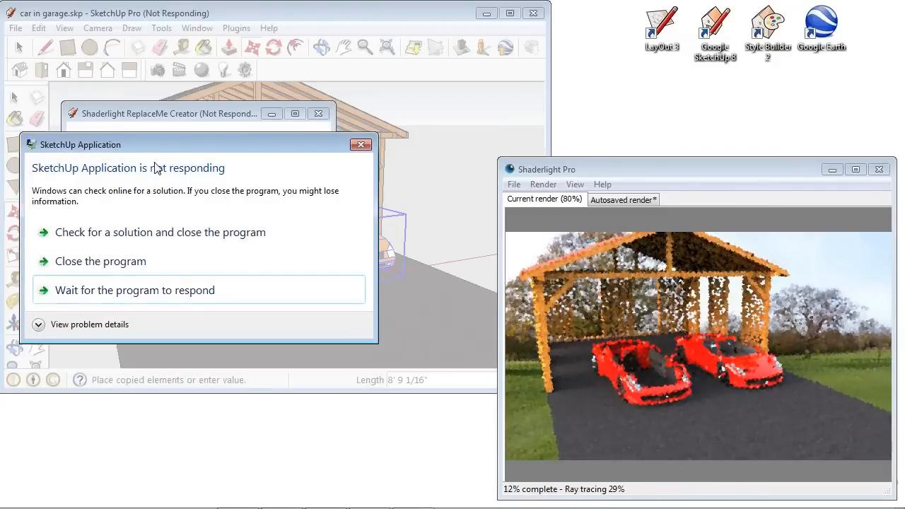
{"action": "left_click", "coordinate": [150, 298]}
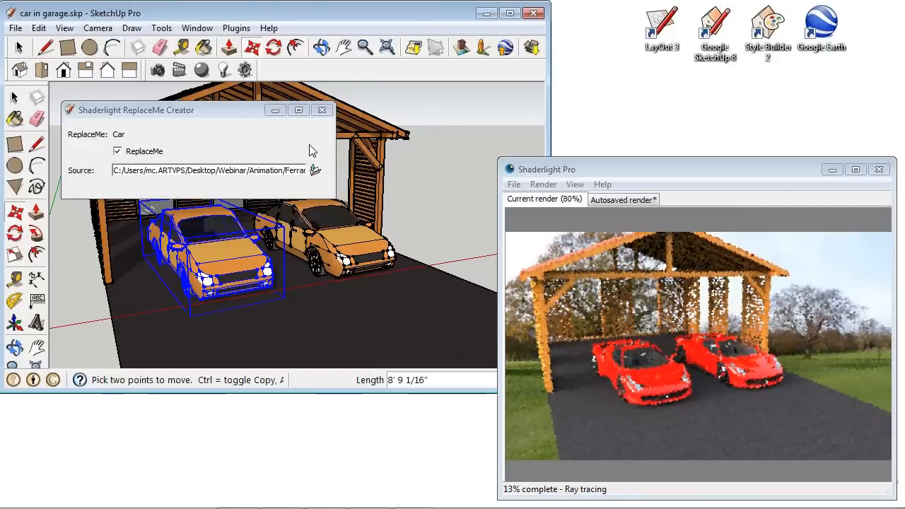
{"action": "left_click", "coordinate": [321, 110]}
{"action": "mouse_move", "coordinate": [289, 202]}
{"action": "middle_mouse_down"}
{"action": "mouse_move", "coordinate": [379, 192]}
{"action": "mouse_move", "coordinate": [244, 242]}
{"action": "mouse_move", "coordinate": [292, 236]}
{"action": "mouse_move", "coordinate": [302, 198]}
{"action": "mouse_move", "coordinate": [328, 183]}
{"action": "mouse_move", "coordinate": [335, 236]}
{"action": "mouse_move", "coordinate": [325, 242]}
{"action": "mouse_move", "coordinate": [336, 201]}
{"action": "mouse_move", "coordinate": [338, 215]}
{"action": "middle_mouse_up"}
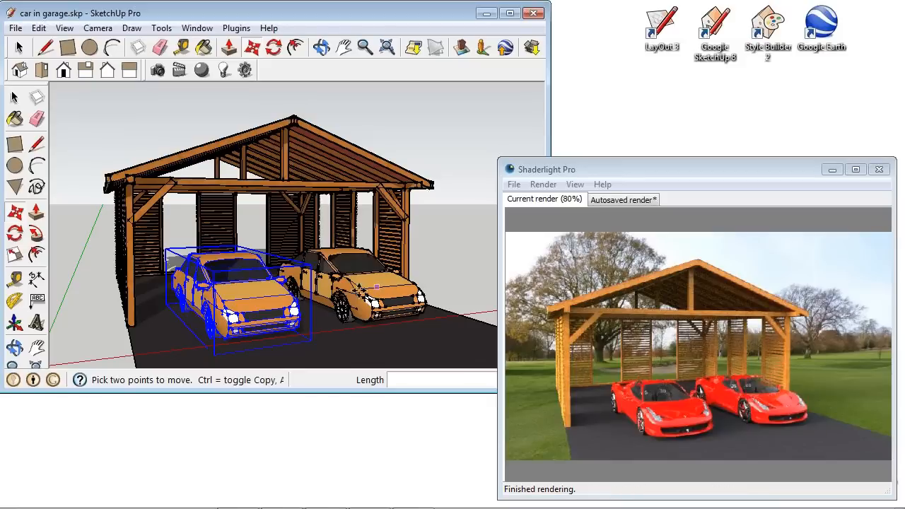
Open the 3D Warehouse and search for shaderlight library.
{"action": "left_click", "coordinate": [531, 47]}
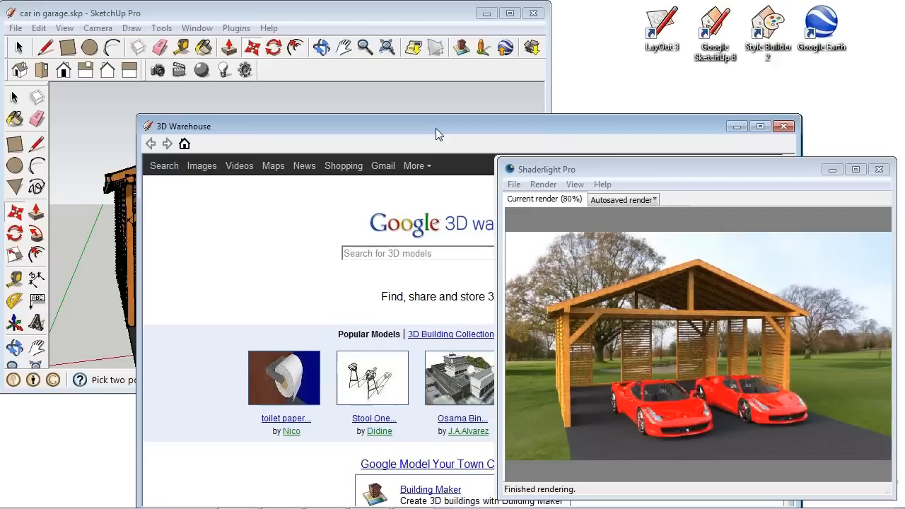
{"action": "left_click_drag", "start_coordinate": [436, 127], "coordinate": [320, 22]}
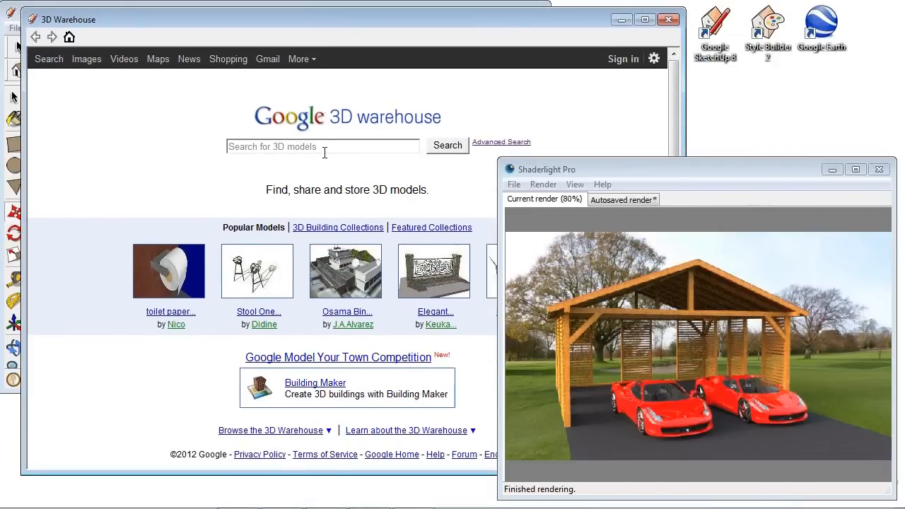
{"action": "left_click", "coordinate": [327, 146]}
{"action": "type", "text": "shaderlight library"}
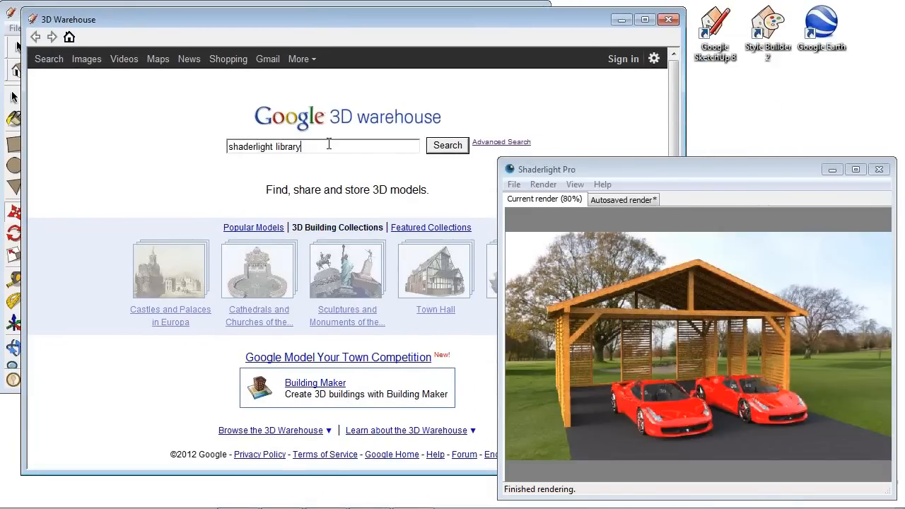
{"action": "key", "text": "Return"}
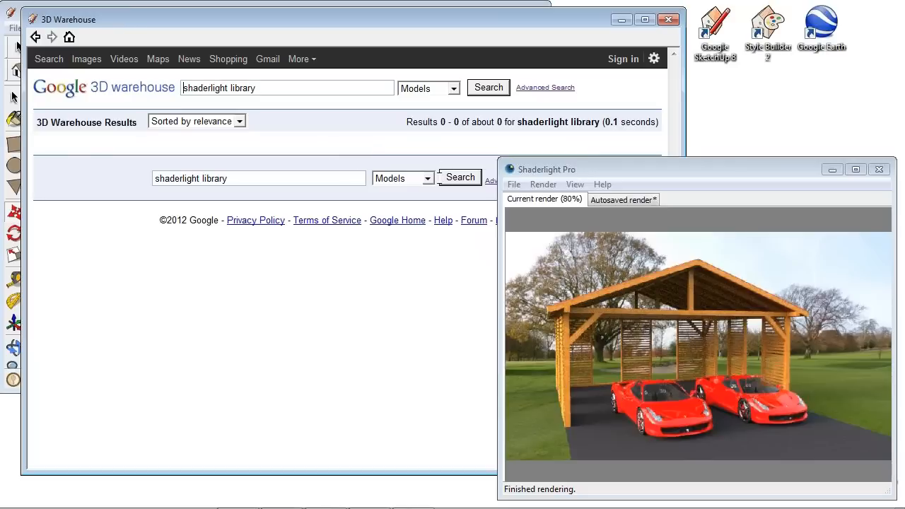
Repeat the search among Collections and open the Shaderlight Library collection.
{"action": "left_click", "coordinate": [428, 178]}
{"action": "left_click", "coordinate": [415, 209]}
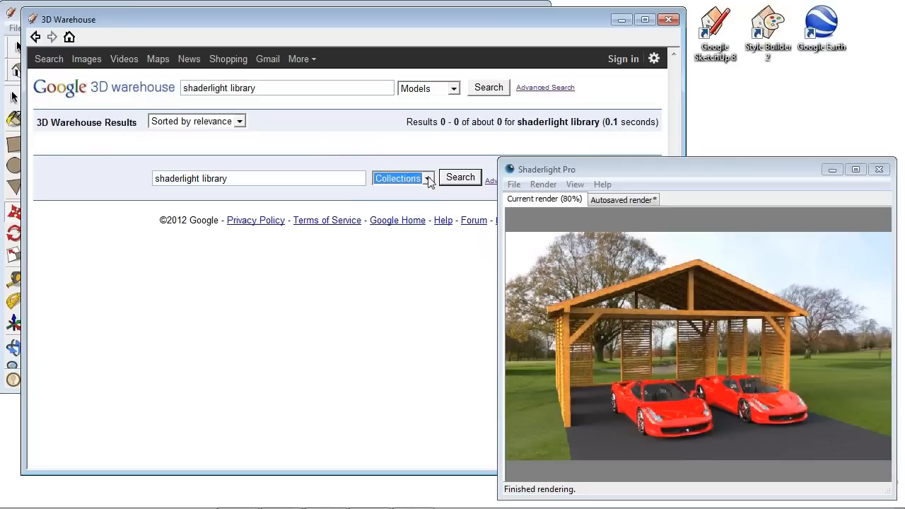
{"action": "left_click", "coordinate": [456, 179]}
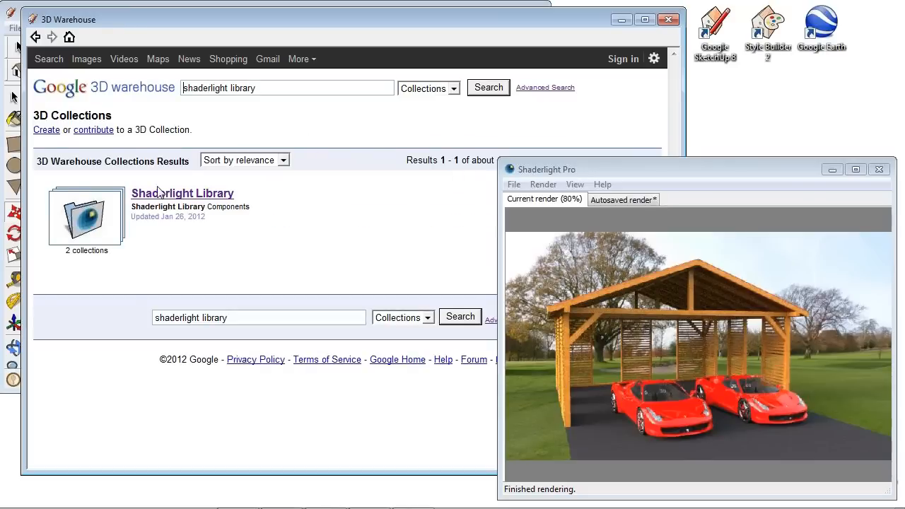
{"action": "left_click", "coordinate": [73, 228]}
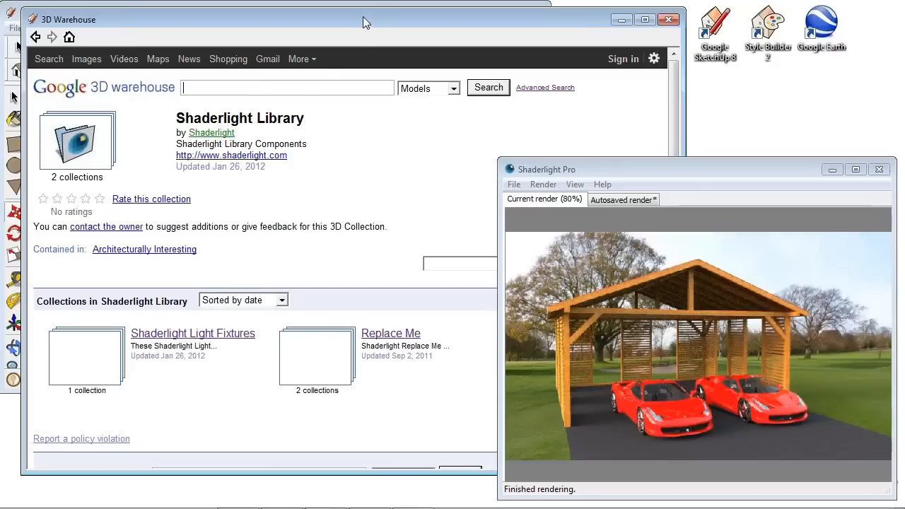
{"action": "left_click_drag", "start_coordinate": [373, 26], "coordinate": [331, 29]}
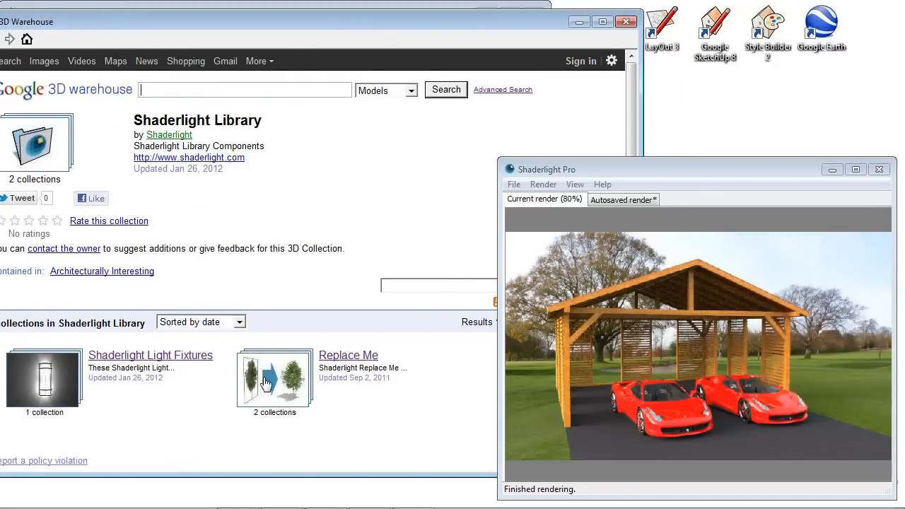
Open the Replace Me collection, then its Trees sub-collection, and browse the tree models.
{"action": "left_click", "coordinate": [295, 378]}
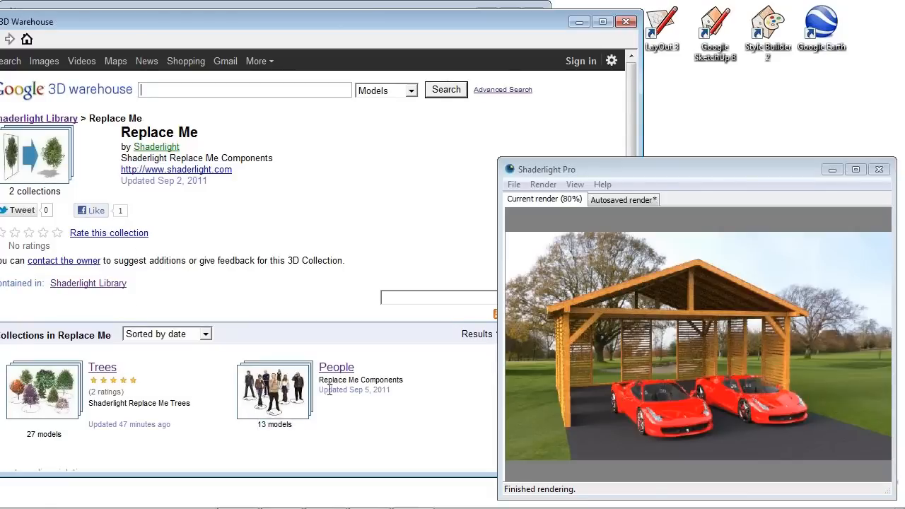
{"action": "left_click", "coordinate": [60, 393]}
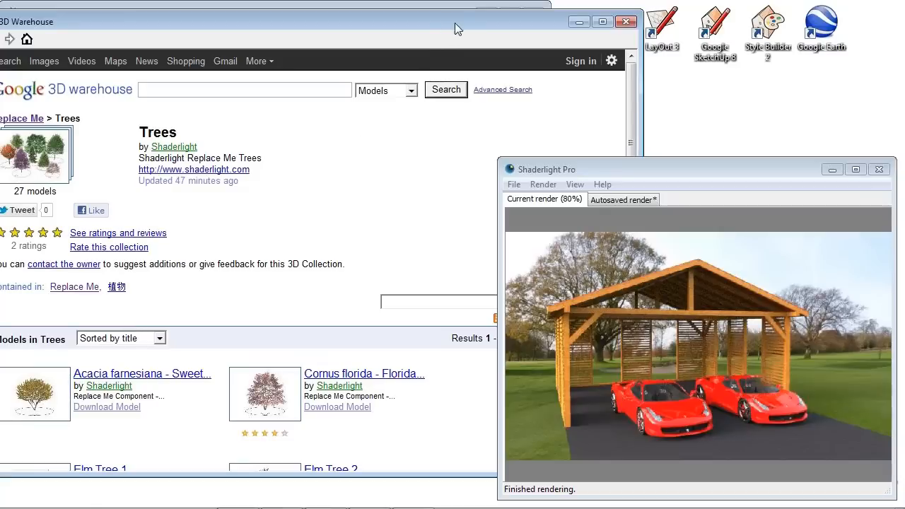
{"action": "left_click_drag", "start_coordinate": [454, 20], "coordinate": [460, 15]}
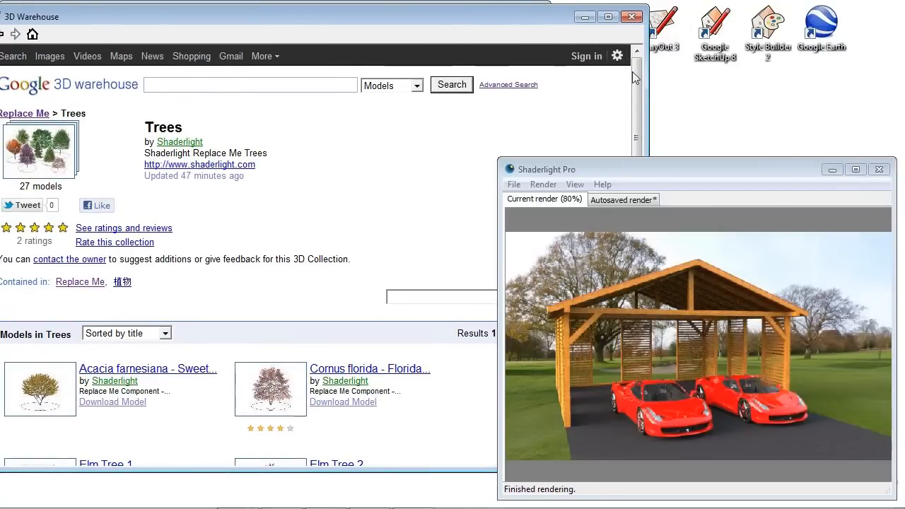
{"action": "left_click", "coordinate": [837, 170]}
{"action": "left_click_drag", "start_coordinate": [634, 106], "coordinate": [639, 340]}
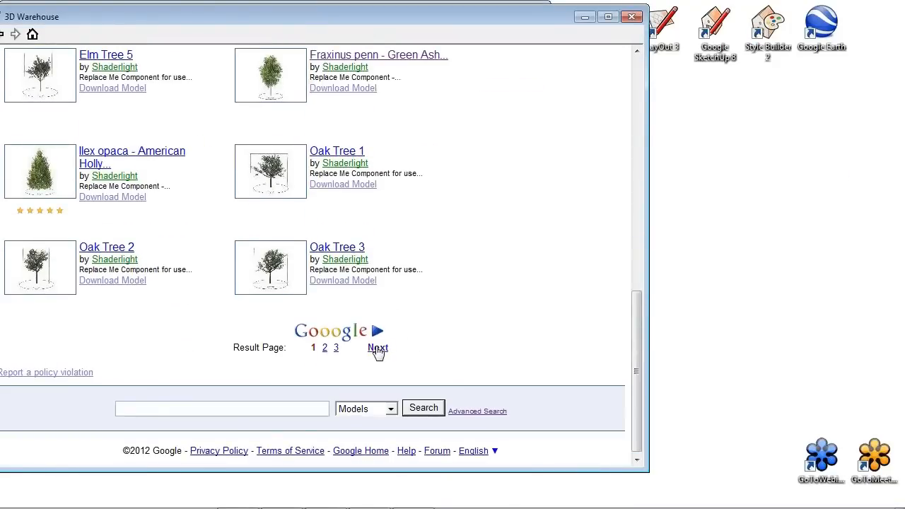
Go to the next page of tree results and open the Oak Tree 4 model.
{"action": "left_click", "coordinate": [376, 347]}
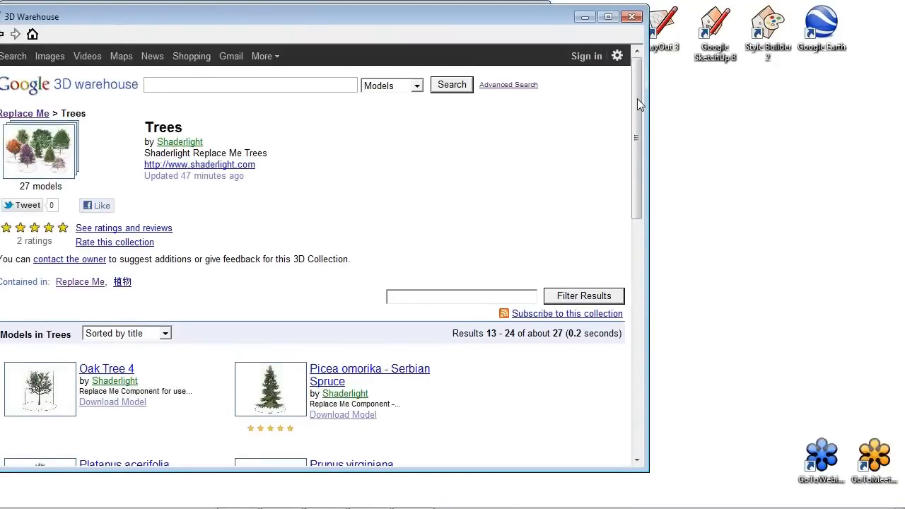
{"action": "left_click_drag", "start_coordinate": [637, 98], "coordinate": [639, 157]}
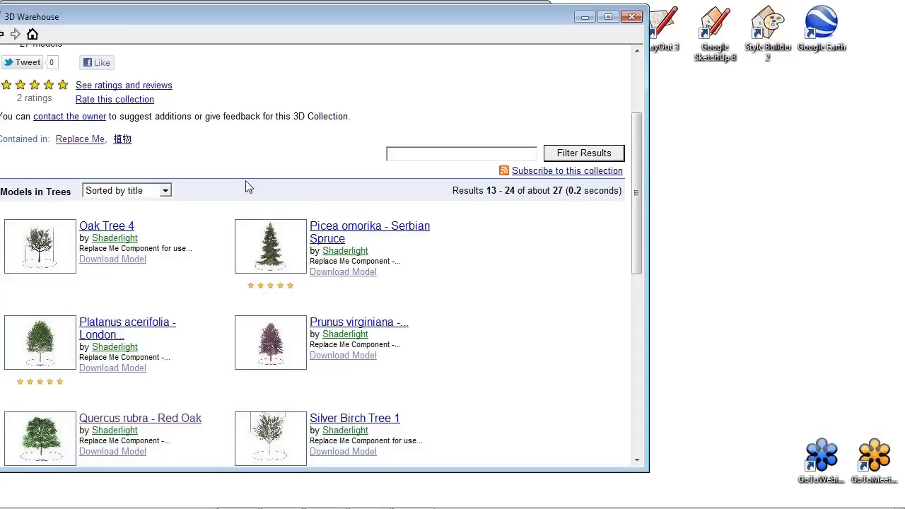
{"action": "left_click", "coordinate": [43, 245]}
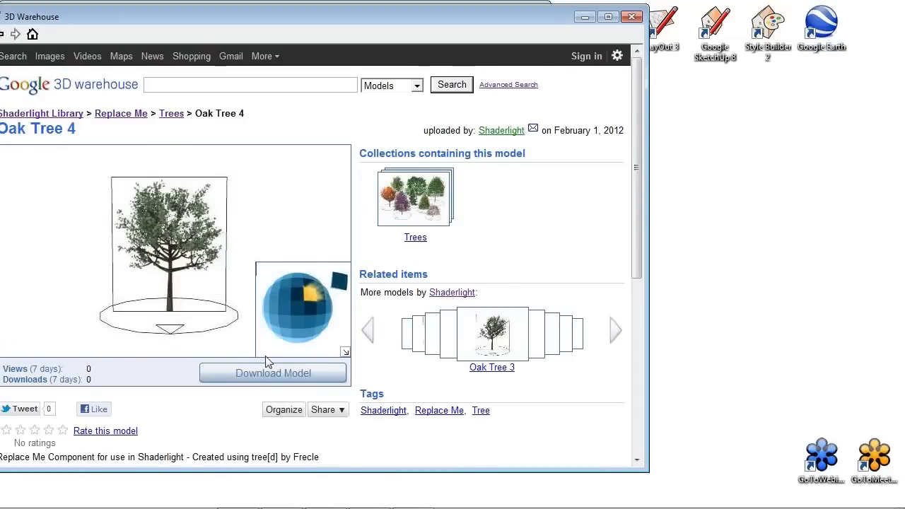
Download Oak Tree 4 into the model and bring the Shaderlight render window back.
{"action": "left_click", "coordinate": [275, 372]}
{"action": "left_click", "coordinate": [276, 277]}
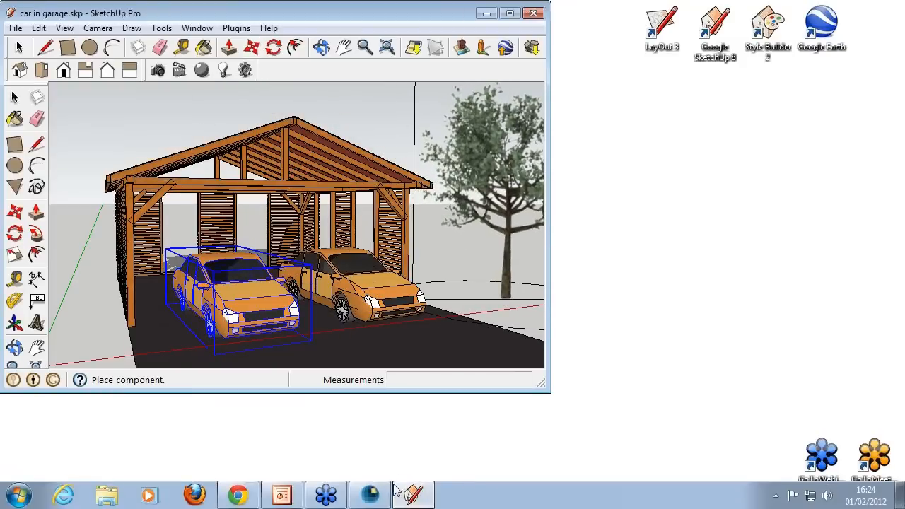
{"action": "left_click", "coordinate": [381, 499]}
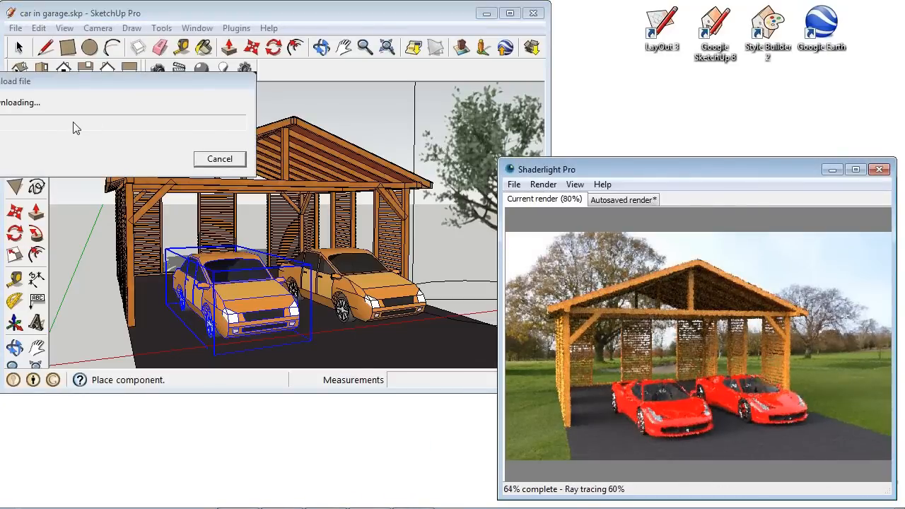
{"action": "left_click_drag", "start_coordinate": [100, 77], "coordinate": [138, 75]}
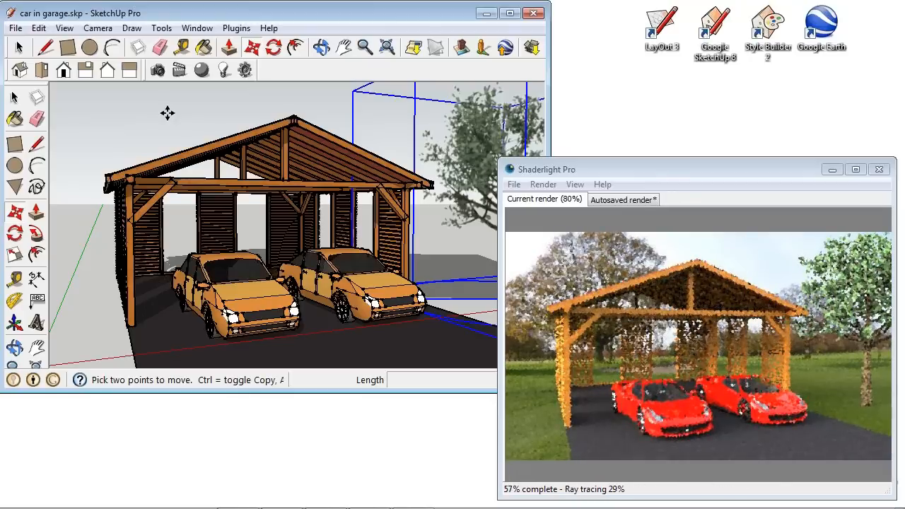
Position the oak tree beside the garage.
{"action": "mouse_move", "coordinate": [229, 145]}
{"action": "middle_mouse_down"}
{"action": "mouse_move", "coordinate": [322, 173]}
{"action": "mouse_move", "coordinate": [181, 167]}
{"action": "mouse_move", "coordinate": [156, 154]}
{"action": "middle_mouse_up"}
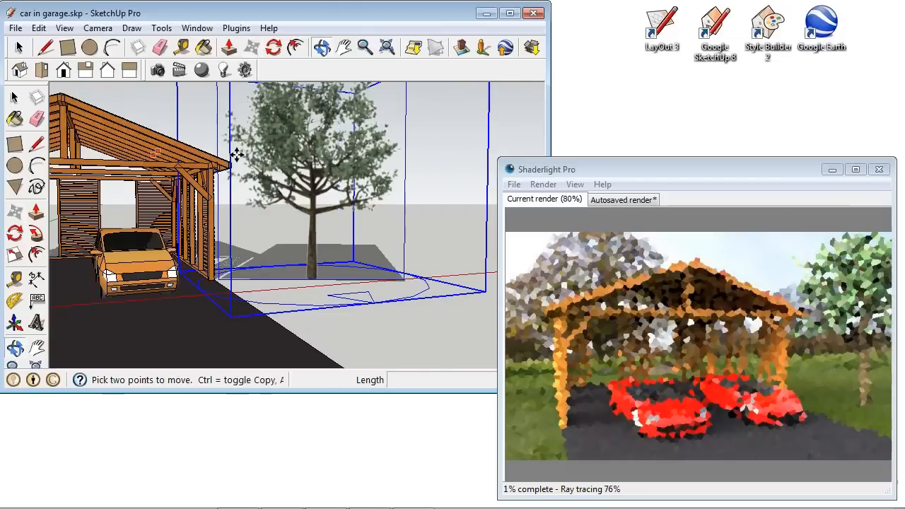
{"action": "mouse_move", "coordinate": [236, 154]}
{"action": "middle_mouse_down"}
{"action": "mouse_move", "coordinate": [289, 178]}
{"action": "mouse_move", "coordinate": [333, 125]}
{"action": "mouse_move", "coordinate": [331, 170]}
{"action": "middle_mouse_up"}
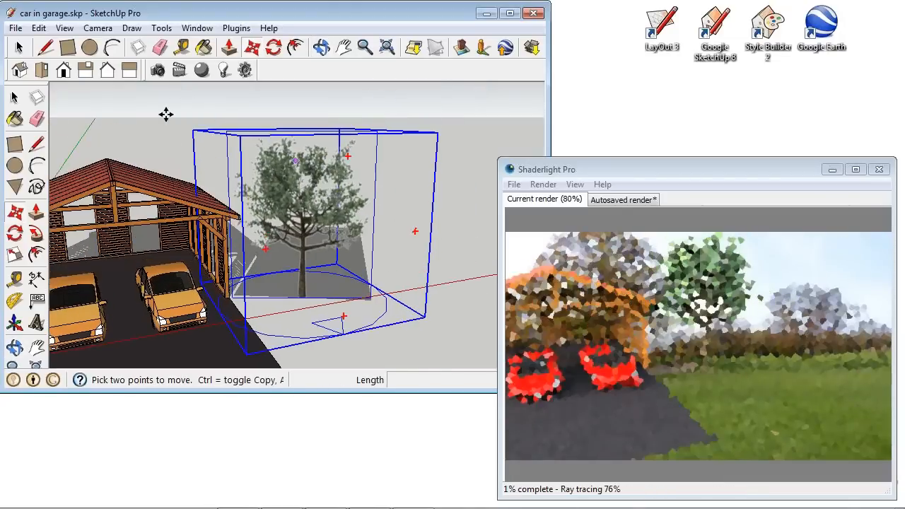
{"action": "left_click", "coordinate": [18, 48]}
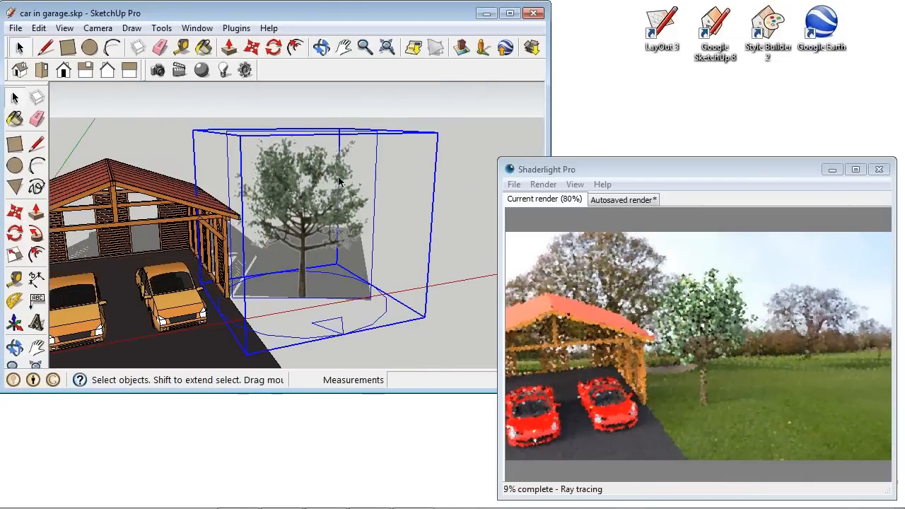
Open the oak tree component for editing.
{"action": "right_click", "coordinate": [340, 177]}
{"action": "left_click", "coordinate": [408, 255]}
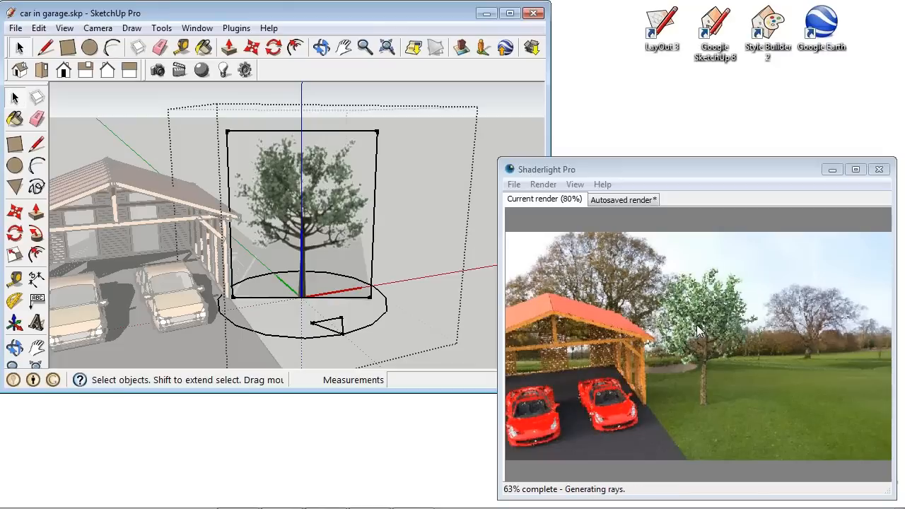
Leave the tree component and examine the oak tree next to the garage from several angles.
{"action": "left_click", "coordinate": [517, 128]}
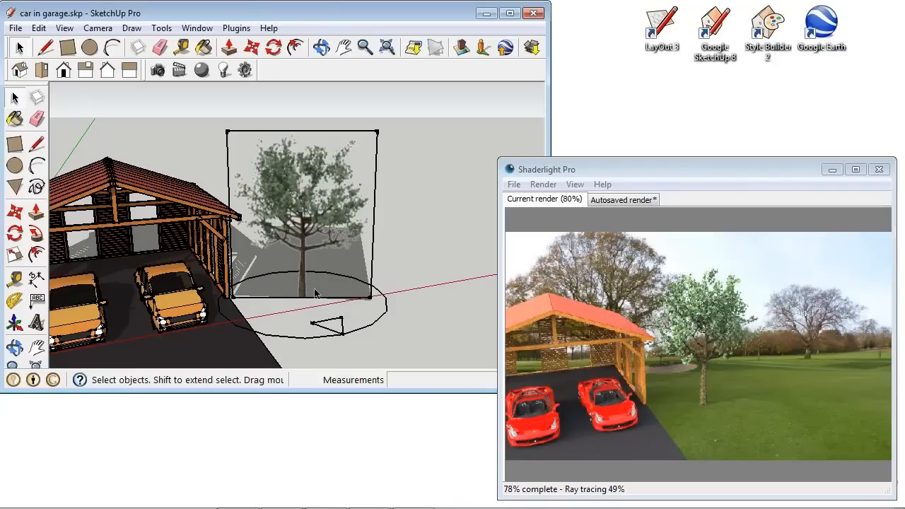
{"action": "key", "text": "o"}
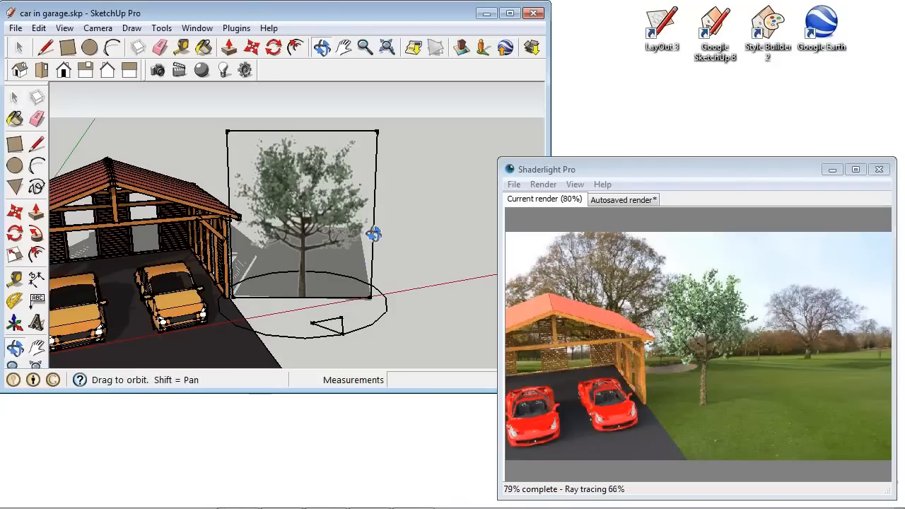
{"action": "left_click_drag", "start_coordinate": [371, 234], "coordinate": [374, 210]}
{"action": "key", "text": "space"}
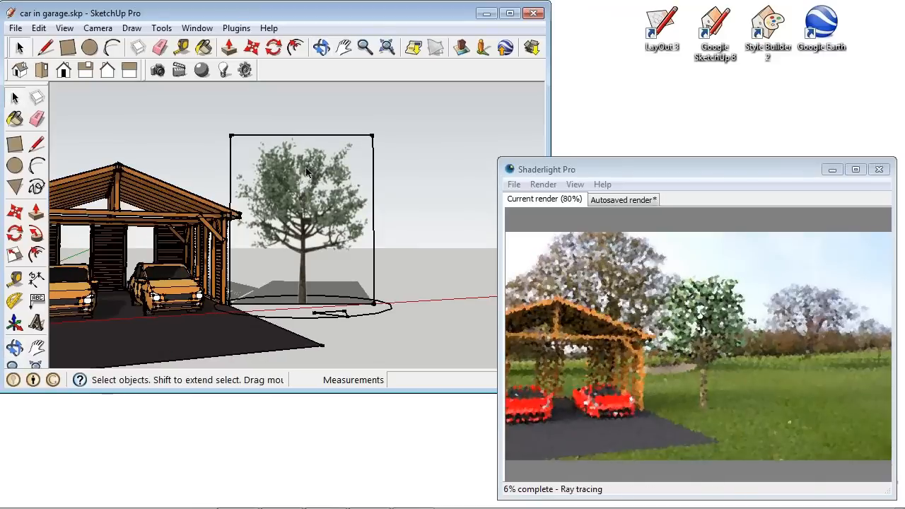
{"action": "key", "text": "o"}
{"action": "mouse_move", "coordinate": [281, 200]}
{"action": "left_mouse_down"}
{"action": "mouse_move", "coordinate": [384, 192]}
{"action": "mouse_move", "coordinate": [331, 189]}
{"action": "left_mouse_up"}
{"action": "mouse_move", "coordinate": [332, 189]}
{"action": "middle_mouse_down"}
{"action": "mouse_move", "coordinate": [222, 200]}
{"action": "mouse_move", "coordinate": [284, 178]}
{"action": "mouse_move", "coordinate": [303, 356]}
{"action": "middle_mouse_up"}
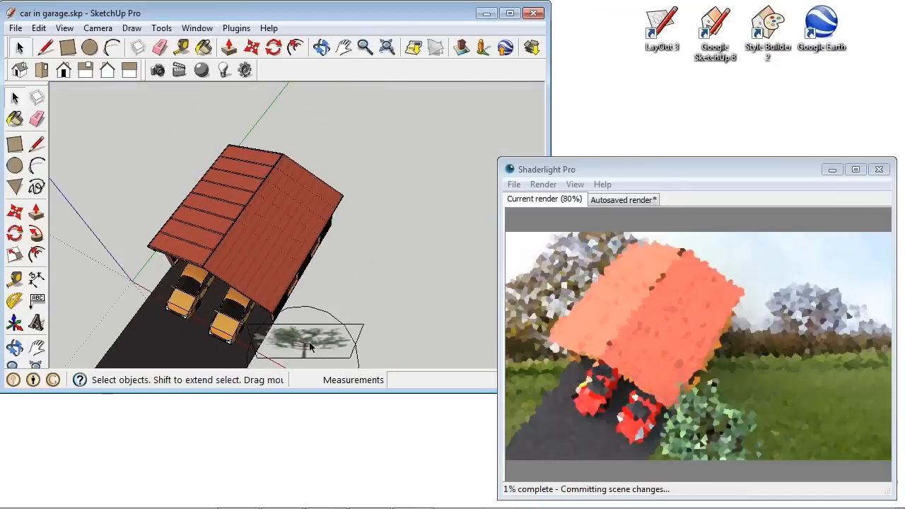
{"action": "mouse_move", "coordinate": [354, 323]}
{"action": "middle_mouse_down"}
{"action": "mouse_move", "coordinate": [353, 360]}
{"action": "mouse_move", "coordinate": [363, 178]}
{"action": "middle_mouse_up"}
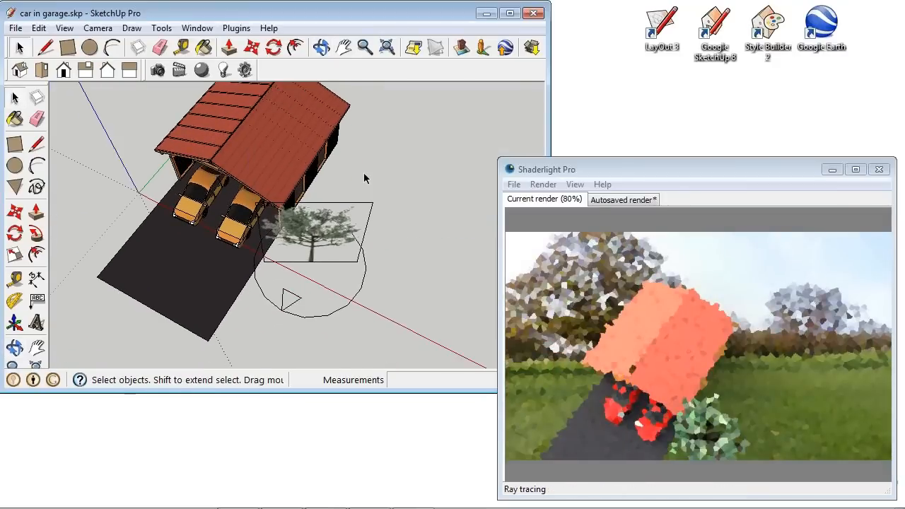
{"action": "scroll", "coordinate": [363, 173], "scroll_direction": "up", "scroll_amount": 4}
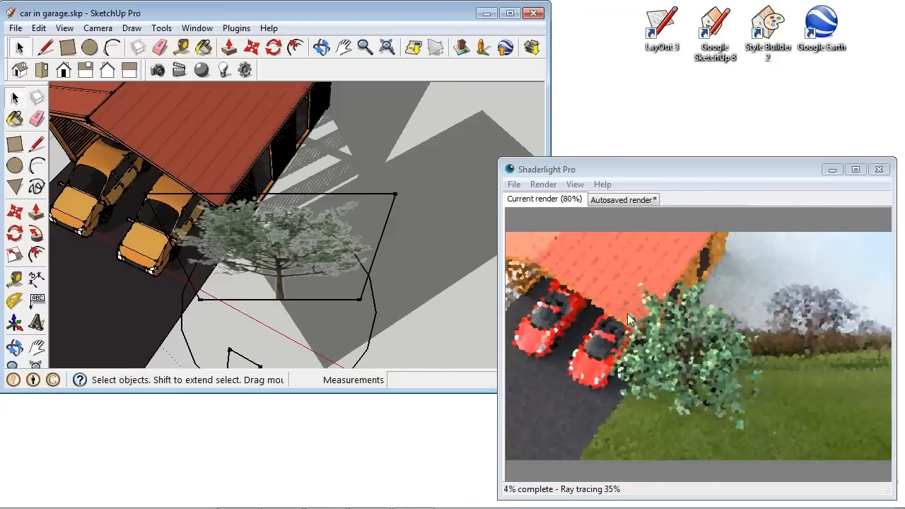
{"action": "scroll", "coordinate": [249, 240], "scroll_direction": "up", "scroll_amount": 5}
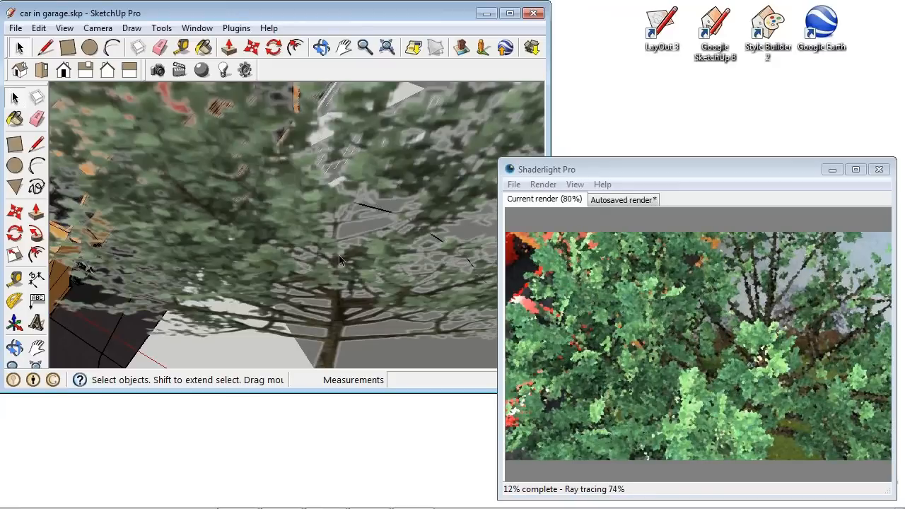
{"action": "mouse_move", "coordinate": [328, 249]}
{"action": "middle_mouse_down"}
{"action": "mouse_move", "coordinate": [343, 240]}
{"action": "mouse_move", "coordinate": [355, 212]}
{"action": "middle_mouse_up"}
{"action": "scroll", "coordinate": [356, 212], "scroll_direction": "down", "scroll_amount": 6}
{"action": "mouse_move", "coordinate": [374, 267]}
{"action": "middle_mouse_down"}
{"action": "mouse_move", "coordinate": [378, 258]}
{"action": "mouse_move", "coordinate": [347, 259]}
{"action": "mouse_move", "coordinate": [372, 253]}
{"action": "mouse_move", "coordinate": [358, 262]}
{"action": "middle_mouse_up"}
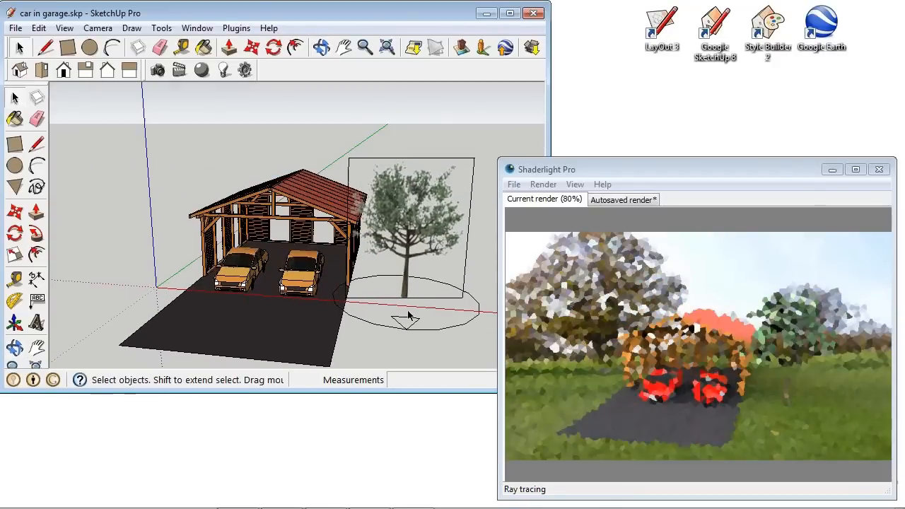
Copy the oak tree to the opposite side of the garage.
{"action": "left_click", "coordinate": [408, 316]}
{"action": "left_click", "coordinate": [252, 46]}
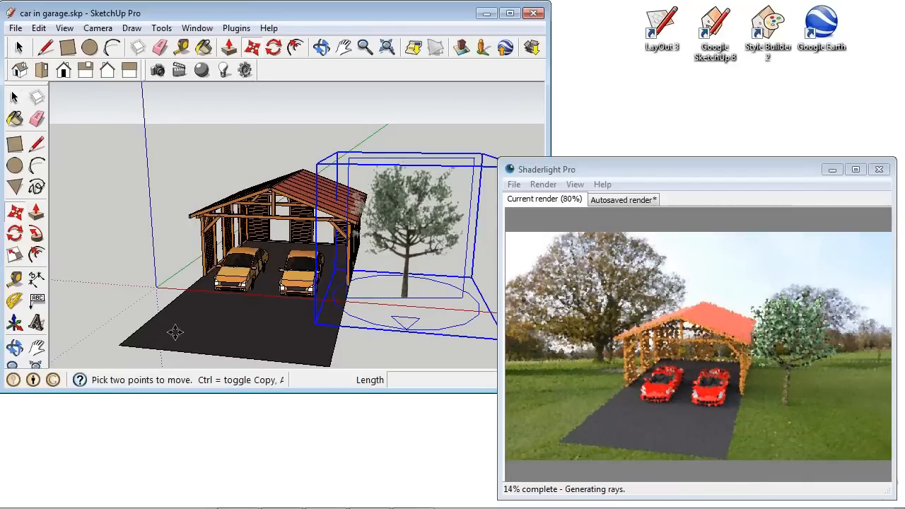
{"action": "key", "text": "ctrl"}
{"action": "left_click", "coordinate": [387, 343]}
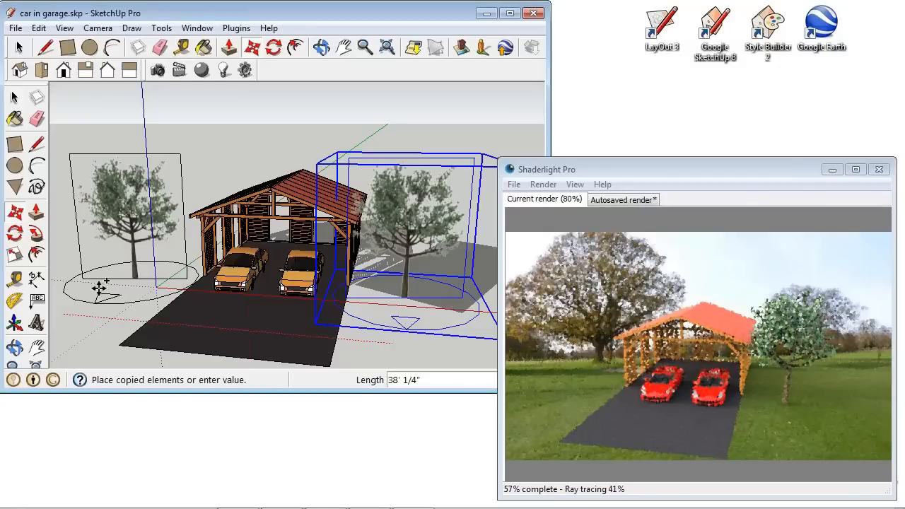
{"action": "left_click", "coordinate": [115, 298]}
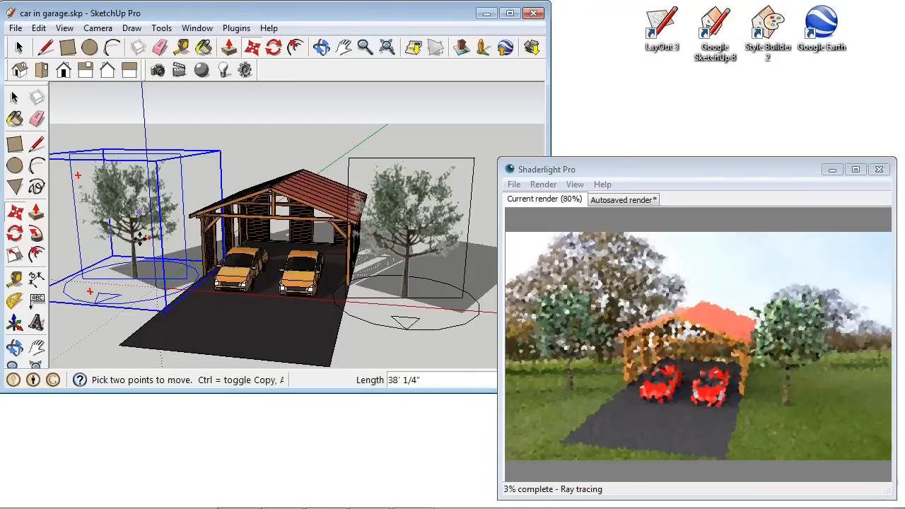
Rotate the copied oak tree about 98 degrees.
{"action": "mouse_move", "coordinate": [129, 196]}
{"action": "middle_mouse_down"}
{"action": "mouse_move", "coordinate": [294, 203]}
{"action": "mouse_move", "coordinate": [299, 337]}
{"action": "middle_mouse_up"}
{"action": "key", "text": "q"}
{"action": "left_click_drag", "start_coordinate": [338, 191], "coordinate": [279, 143]}
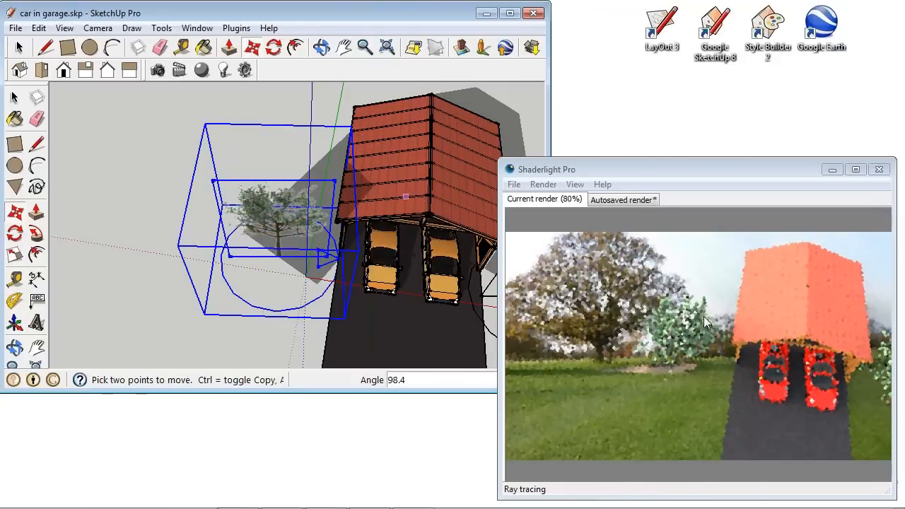
{"action": "mouse_move", "coordinate": [404, 235]}
{"action": "middle_mouse_down"}
{"action": "mouse_move", "coordinate": [394, 244]}
{"action": "mouse_move", "coordinate": [351, 212]}
{"action": "mouse_move", "coordinate": [332, 212]}
{"action": "mouse_move", "coordinate": [265, 106]}
{"action": "mouse_move", "coordinate": [365, 146]}
{"action": "middle_mouse_up"}
{"action": "scroll", "coordinate": [368, 160], "scroll_direction": "up", "scroll_amount": 3}
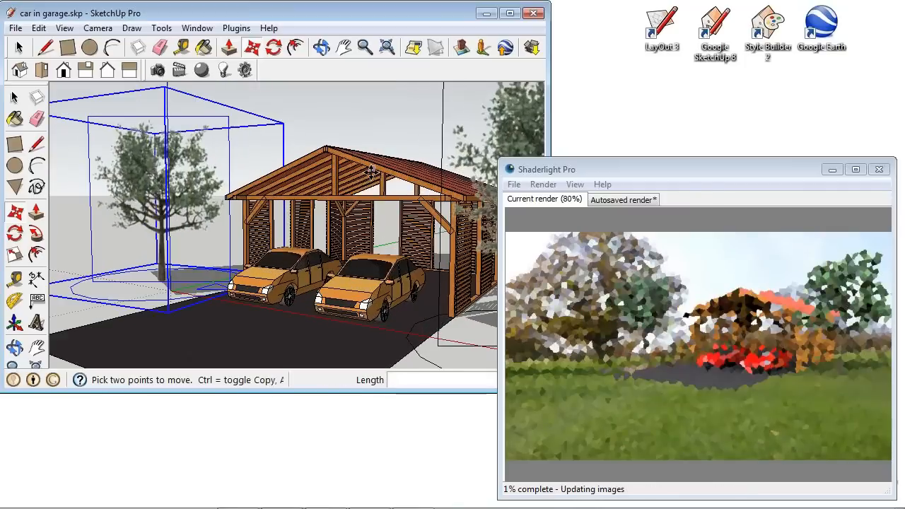
{"action": "mouse_move", "coordinate": [393, 198]}
{"action": "middle_mouse_down", "text": "shift"}
{"action": "mouse_move", "coordinate": [345, 212]}
{"action": "mouse_move", "coordinate": [412, 221]}
{"action": "middle_mouse_up", "text": "shift"}
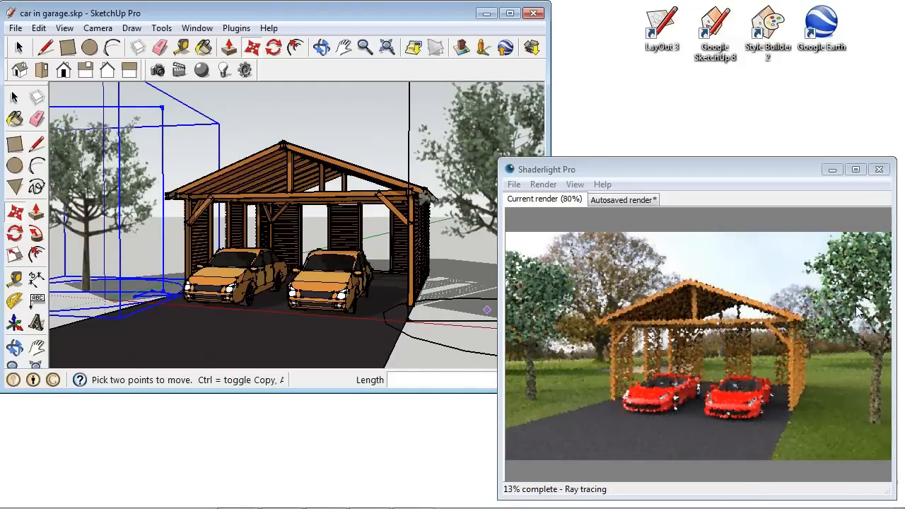
{"action": "scroll", "coordinate": [241, 247], "scroll_direction": "down", "scroll_amount": 1}
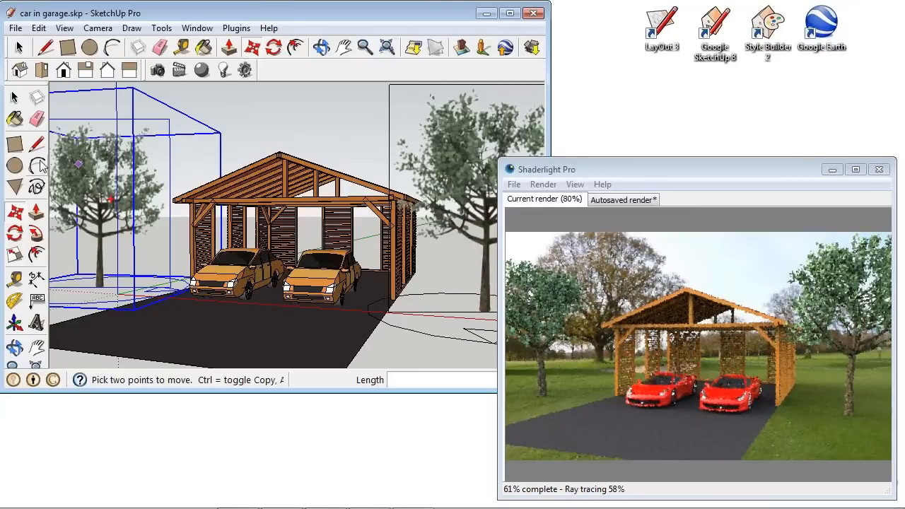
Scale the copied tree to 0.81 and move it about 7' 6" closer to the garage.
{"action": "left_click", "coordinate": [16, 255]}
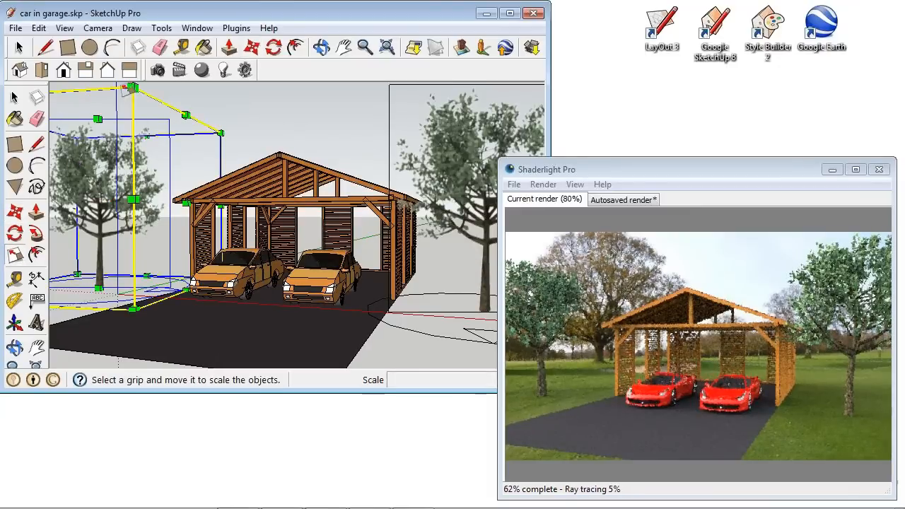
{"action": "left_click_drag", "start_coordinate": [131, 87], "coordinate": [118, 140]}
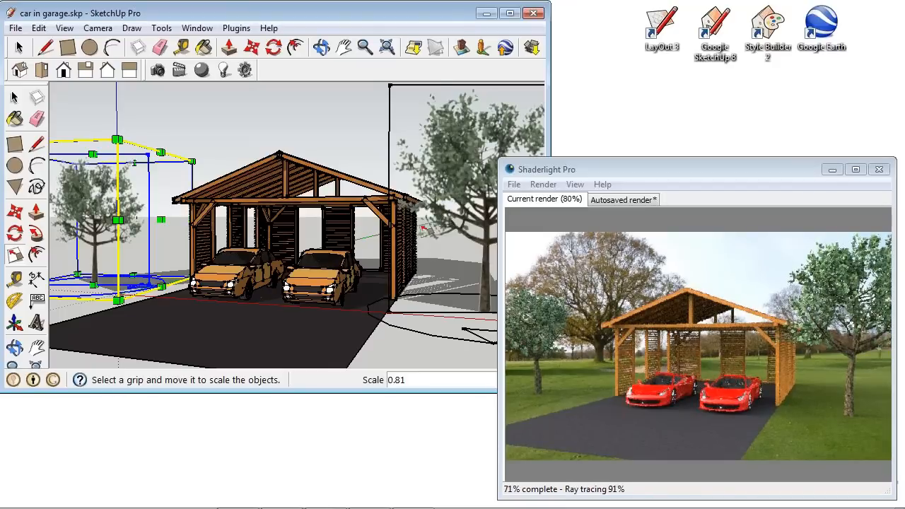
{"action": "left_click", "coordinate": [274, 46]}
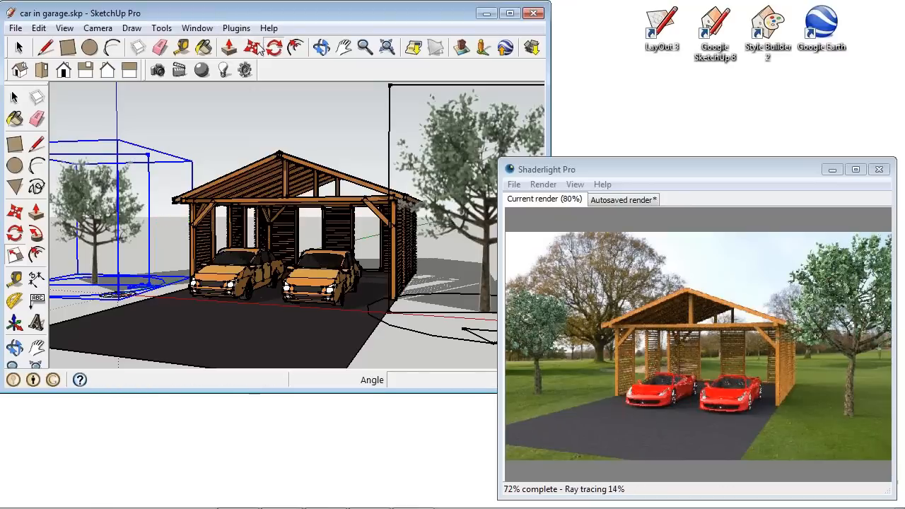
{"action": "left_click", "coordinate": [252, 47]}
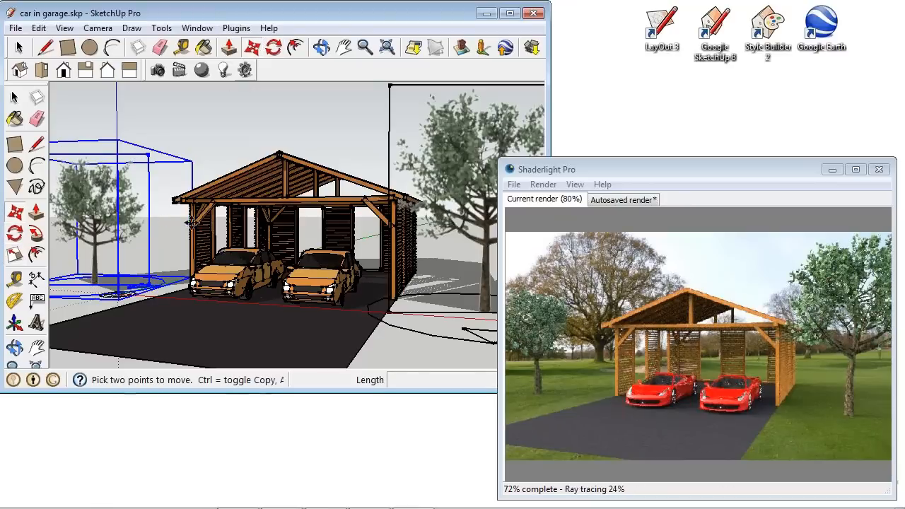
{"action": "left_click", "coordinate": [193, 323]}
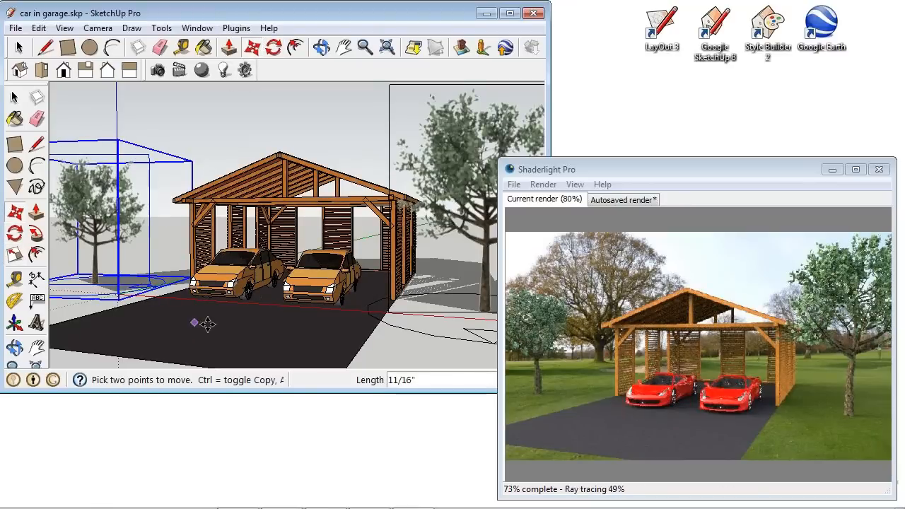
{"action": "left_click", "coordinate": [293, 335]}
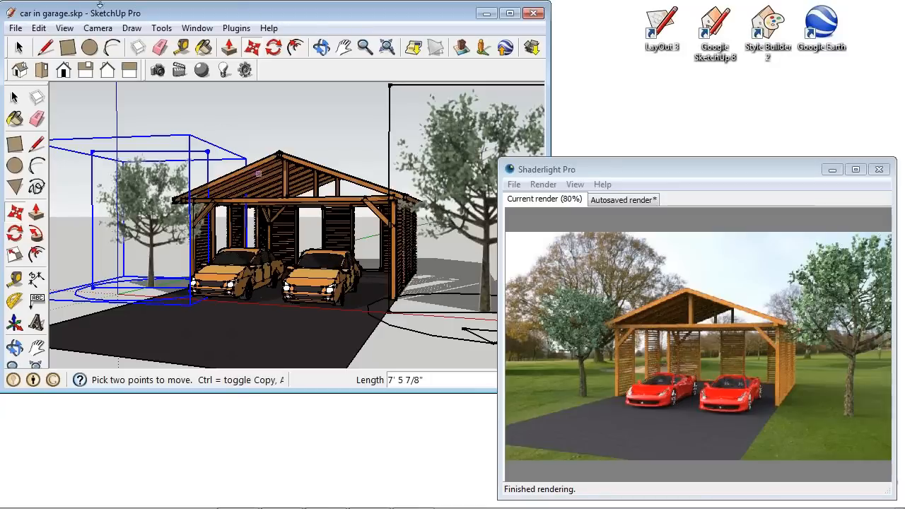
Draw a box on the driveway about 5' 2" by 2' 6" and 2' 3" high.
{"action": "left_click", "coordinate": [68, 46]}
{"action": "left_click", "coordinate": [263, 341]}
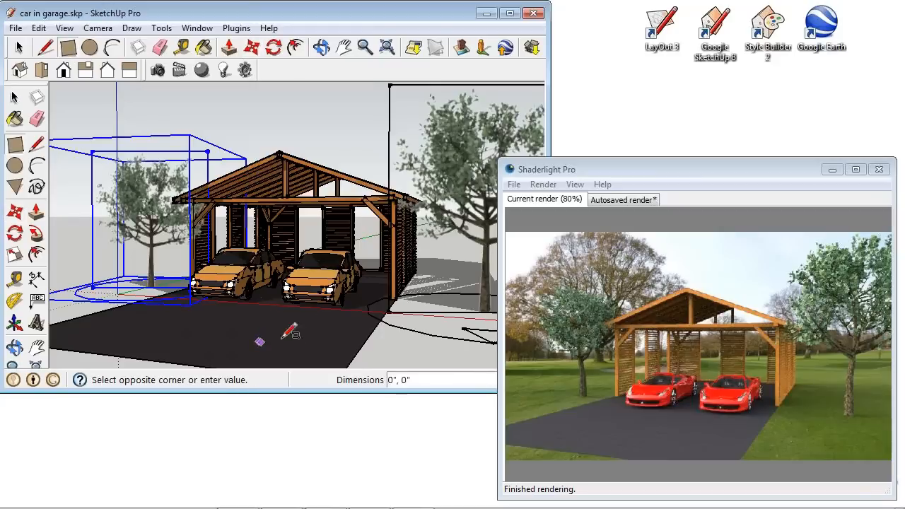
{"action": "left_click", "coordinate": [324, 325]}
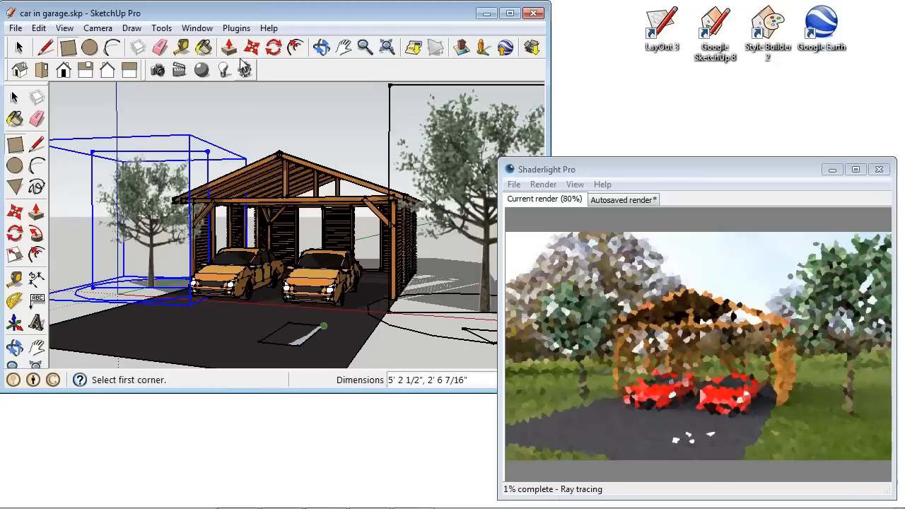
{"action": "key", "text": "p"}
{"action": "left_click_drag", "start_coordinate": [302, 339], "coordinate": [303, 309]}
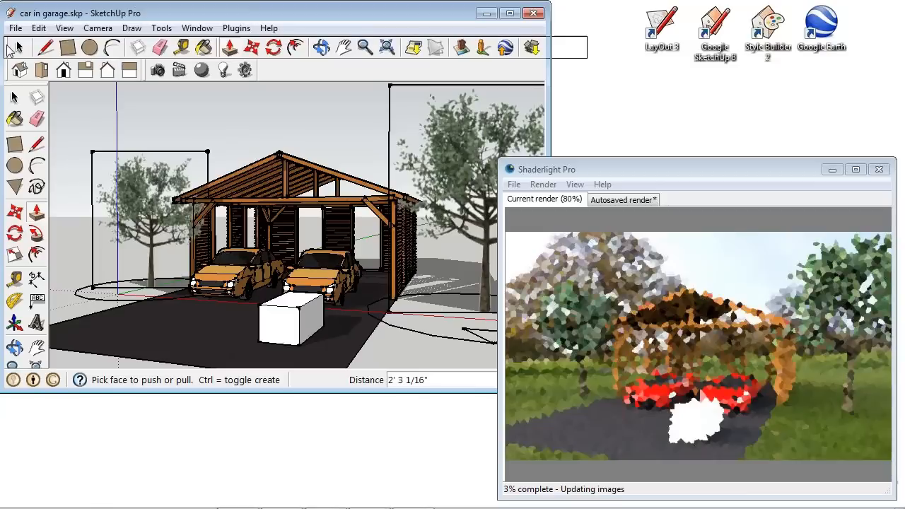
{"action": "left_click", "coordinate": [19, 47]}
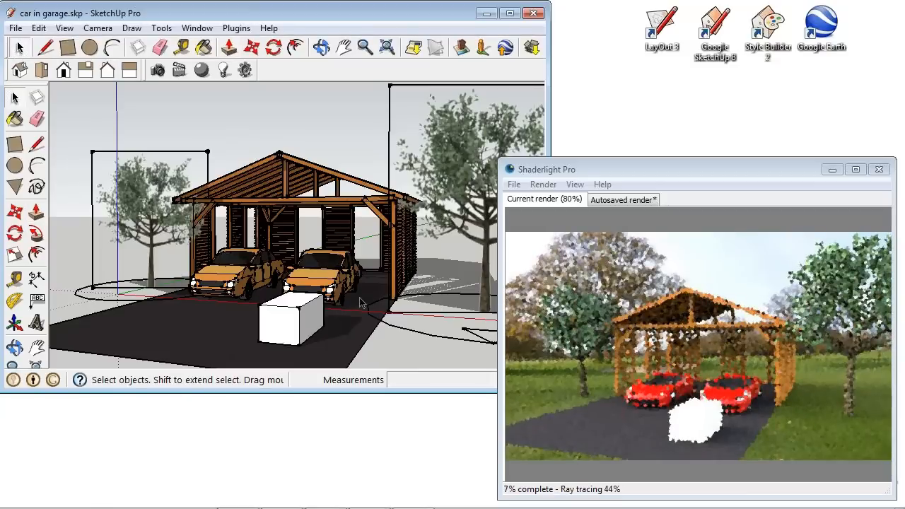
Turn the whole box into a component with the default settings.
{"action": "triple_click", "coordinate": [297, 325]}
{"action": "right_click", "coordinate": [294, 322]}
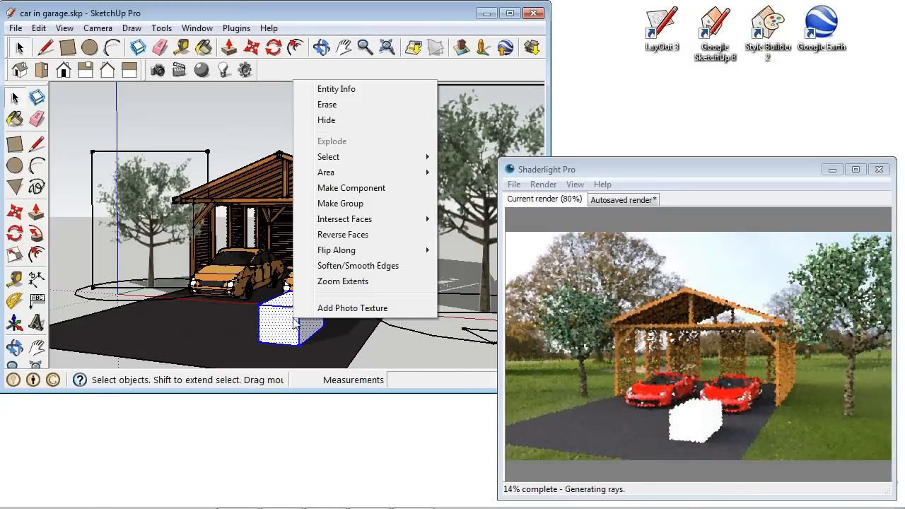
{"action": "left_click", "coordinate": [375, 188]}
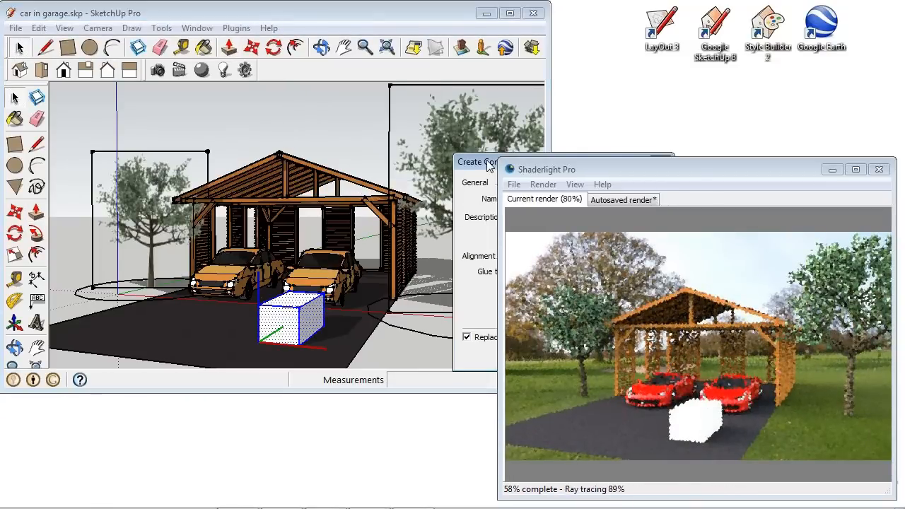
{"action": "left_click_drag", "start_coordinate": [489, 165], "coordinate": [231, 126]}
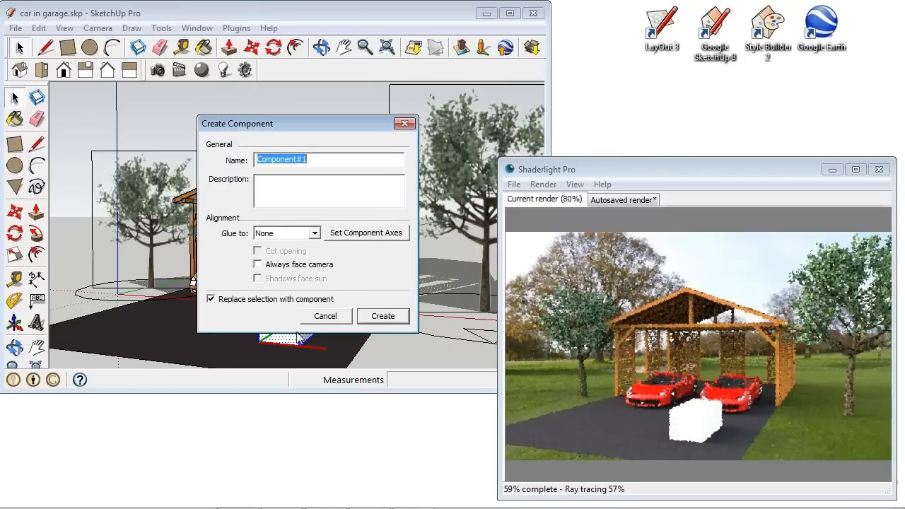
{"action": "left_click", "coordinate": [389, 322]}
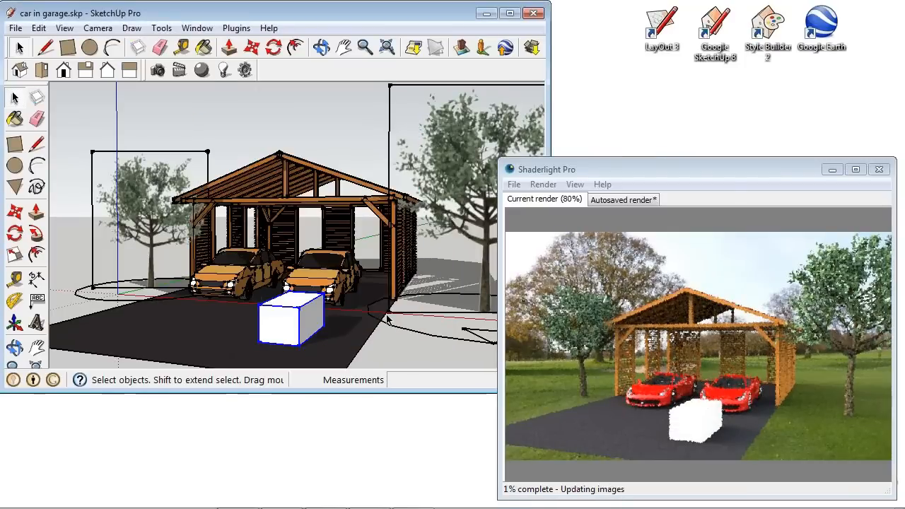
Open the Shaderlight ReplaceMe Creator for the box component and mark it as a ReplaceMe.
{"action": "left_click", "coordinate": [198, 28]}
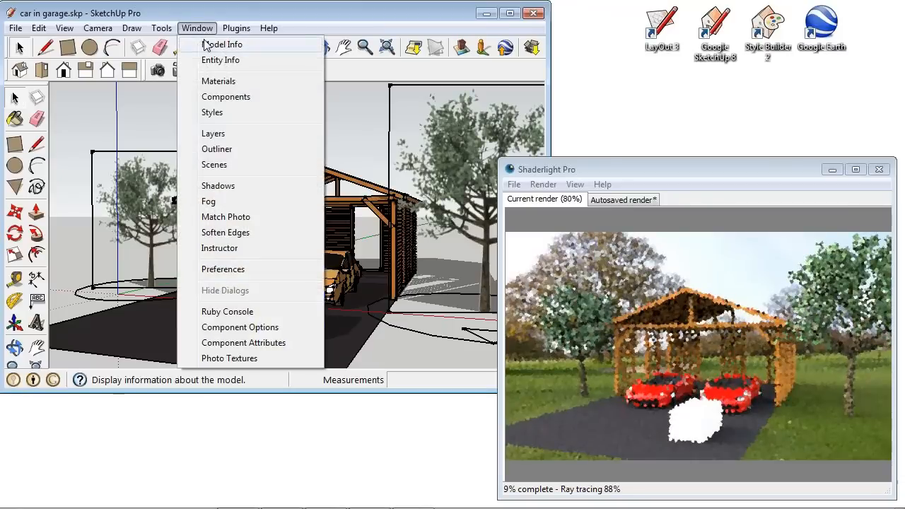
{"action": "mouse_move", "coordinate": [236, 28]}
{"action": "mouse_move", "coordinate": [257, 61]}
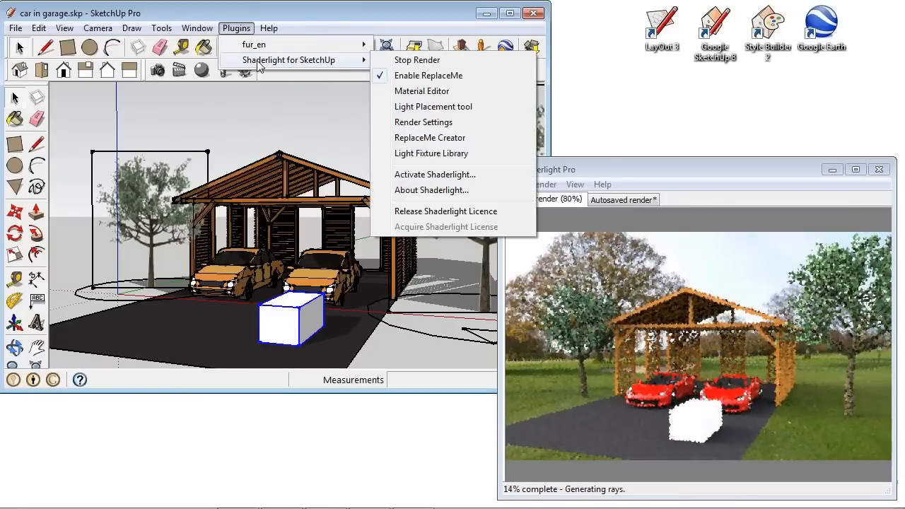
{"action": "left_click", "coordinate": [434, 137]}
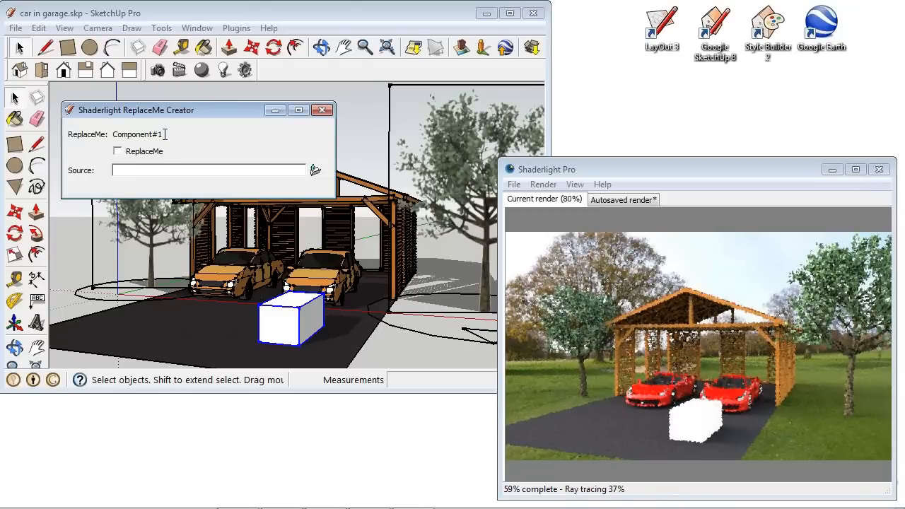
{"action": "left_click", "coordinate": [119, 152]}
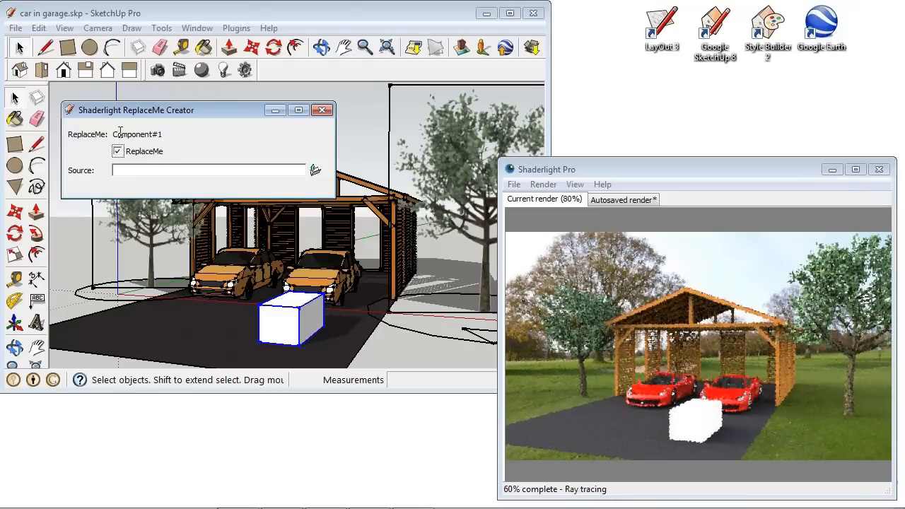
Switch to the browser and search the 3D Warehouse for toolbox models.
{"action": "left_click", "coordinate": [161, 169]}
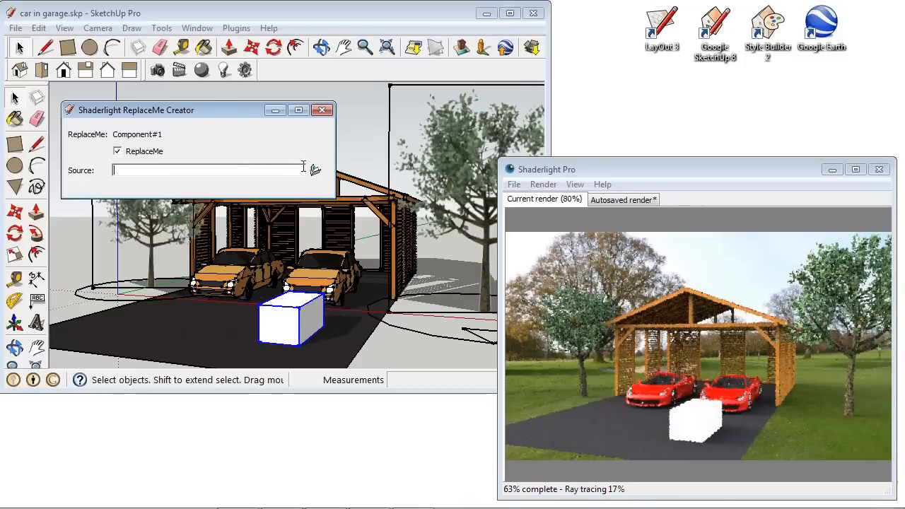
{"action": "mouse_move", "coordinate": [295, 500]}
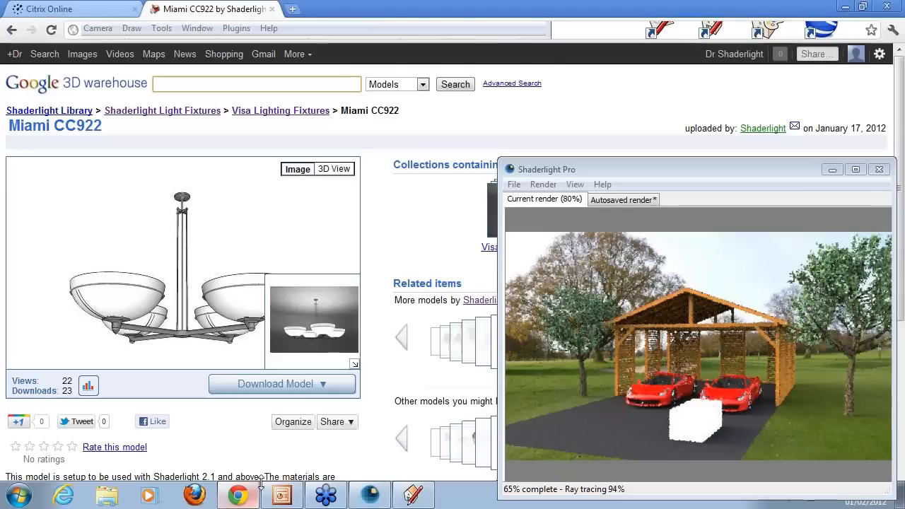
{"action": "left_click", "coordinate": [238, 494]}
{"action": "left_click", "coordinate": [242, 82]}
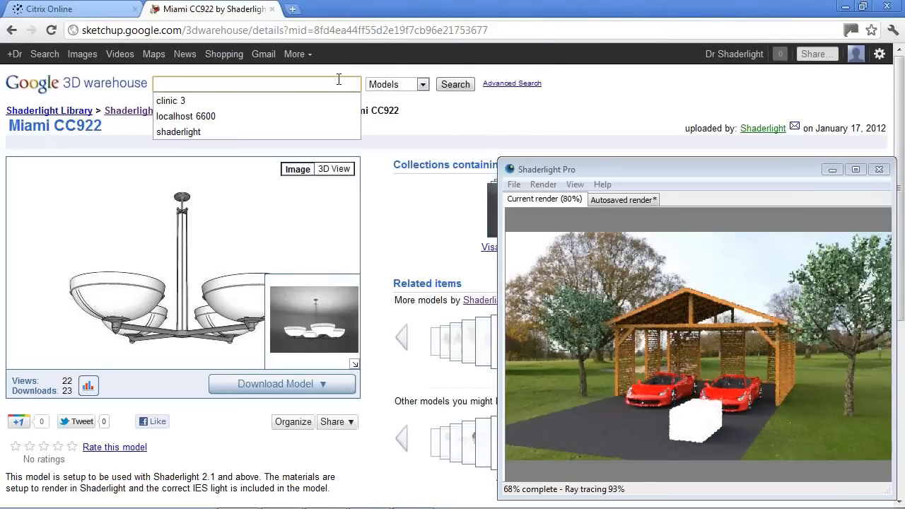
{"action": "type", "text": "to"}
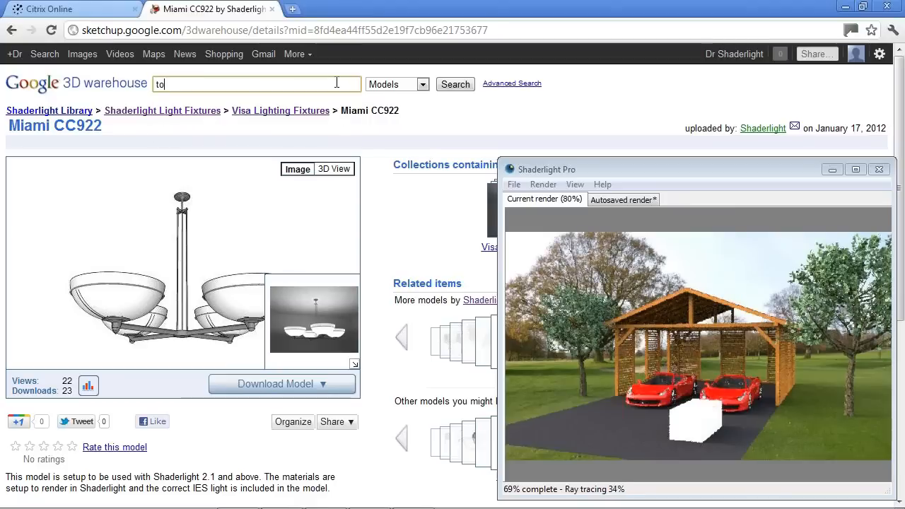
{"action": "type", "text": "olbox"}
{"action": "key", "text": "Return"}
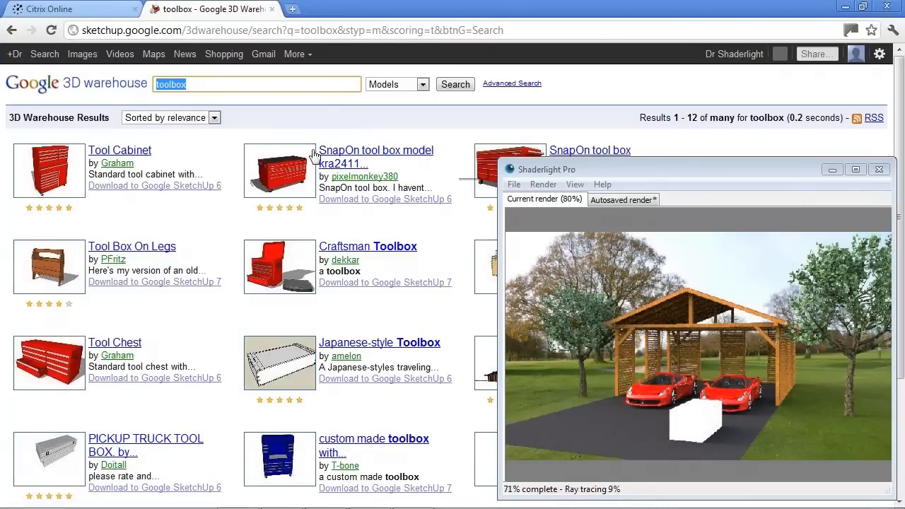
Open the SnapOn tool box model kra2411 "Classic 78" and copy its SketchUp 6 download link address.
{"action": "left_click", "coordinate": [383, 155]}
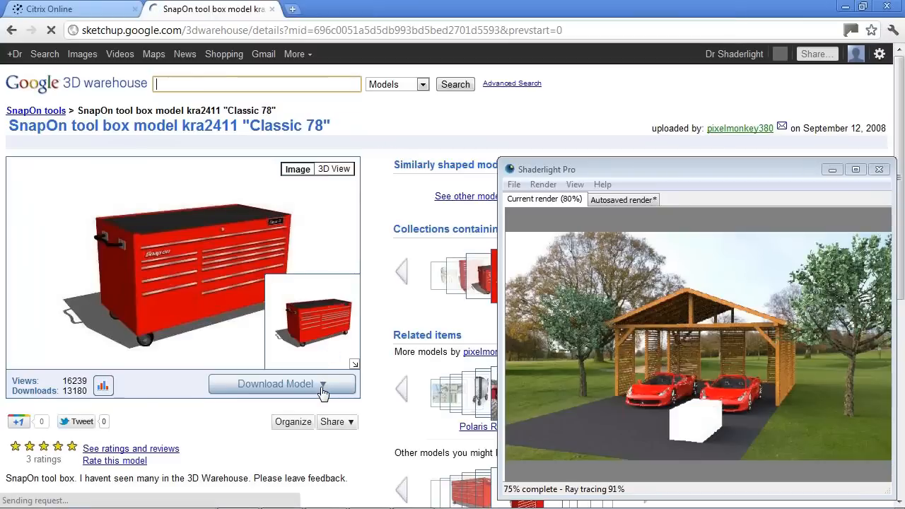
{"action": "left_click", "coordinate": [322, 388]}
{"action": "right_click", "coordinate": [323, 412]}
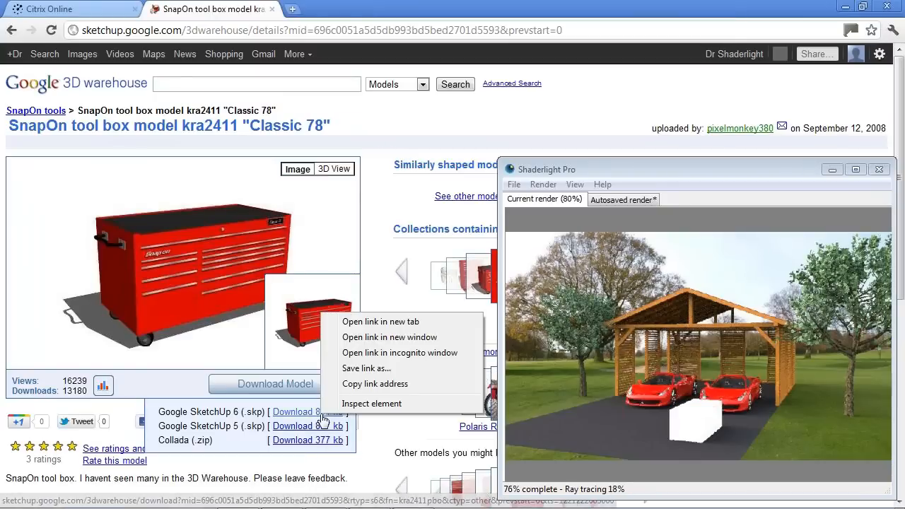
{"action": "left_click", "coordinate": [405, 390]}
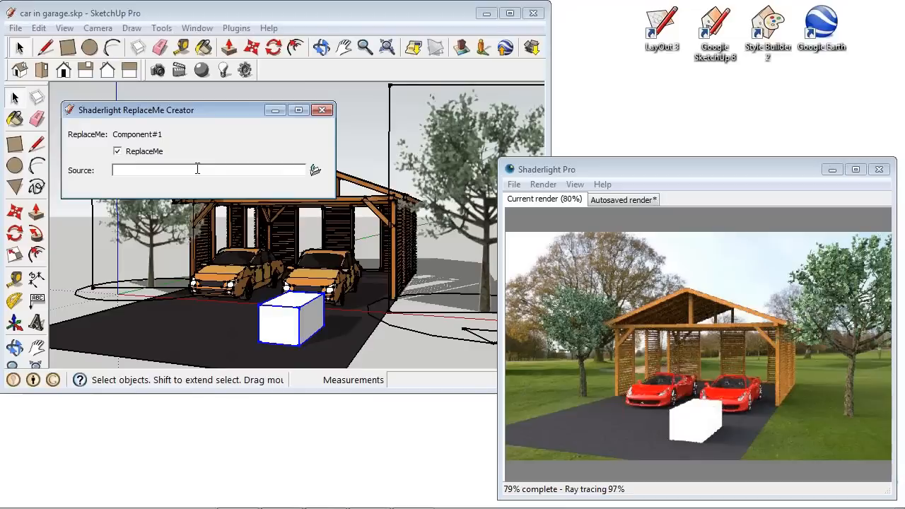
Paste the copied link as the ReplaceMe source and start a new Shaderlight render.
{"action": "right_click", "coordinate": [199, 170]}
{"action": "left_click", "coordinate": [249, 232]}
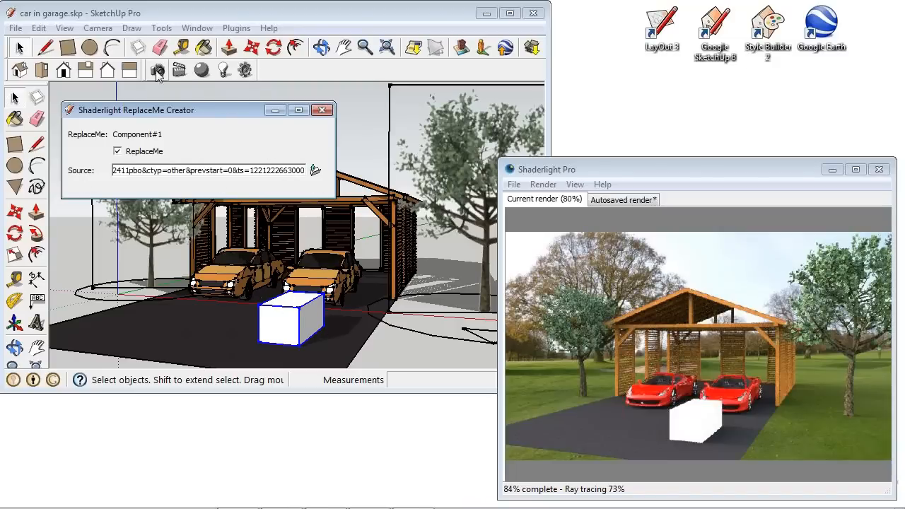
{"action": "left_click", "coordinate": [160, 71]}
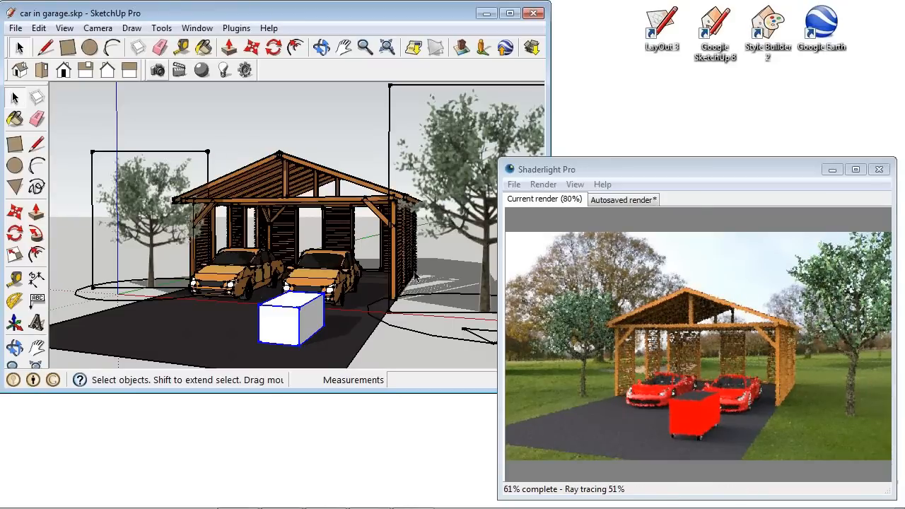
Zoom in on the box to inspect the rendered toolbox, then close the render window and ReplaceMe Creator.
{"action": "middle_click_drag", "start_coordinate": [381, 322], "coordinate": [356, 313]}
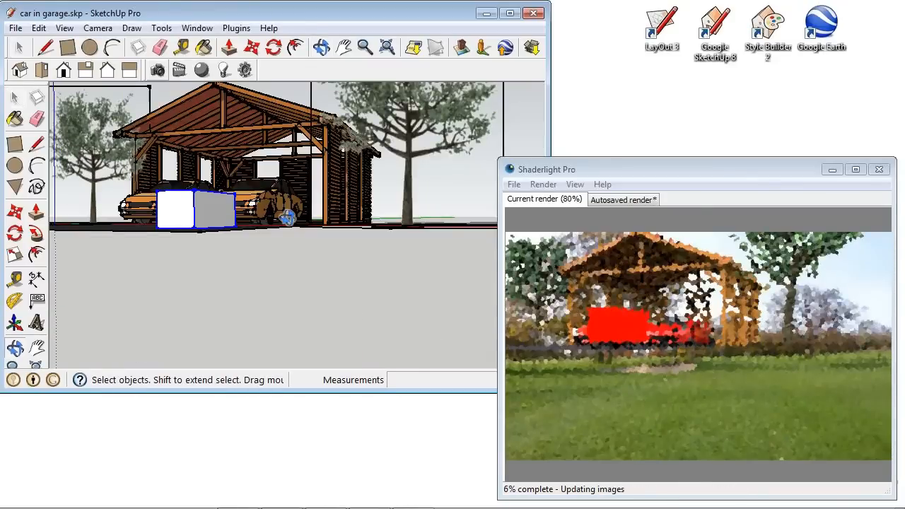
{"action": "middle_click_drag", "start_coordinate": [286, 218], "coordinate": [296, 239]}
{"action": "scroll", "coordinate": [205, 238], "scroll_direction": "up", "scroll_amount": 5}
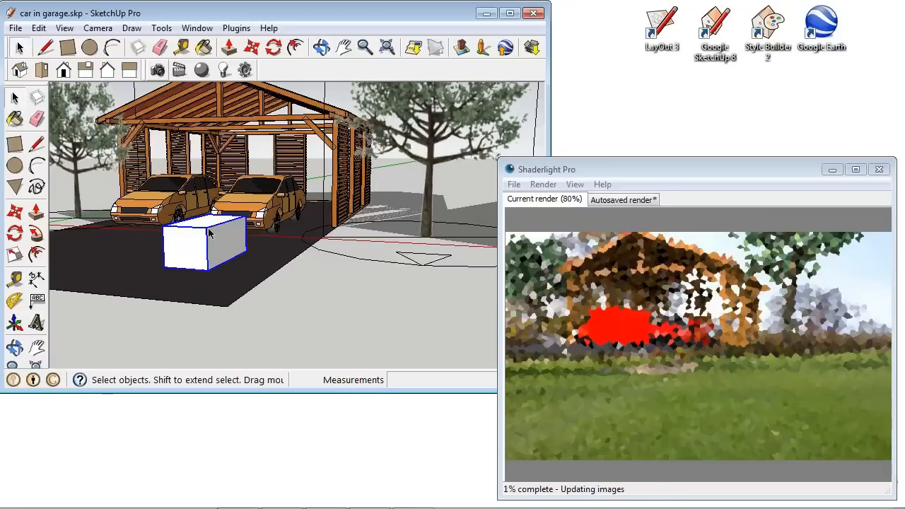
{"action": "scroll", "coordinate": [205, 234], "scroll_direction": "up", "scroll_amount": 1}
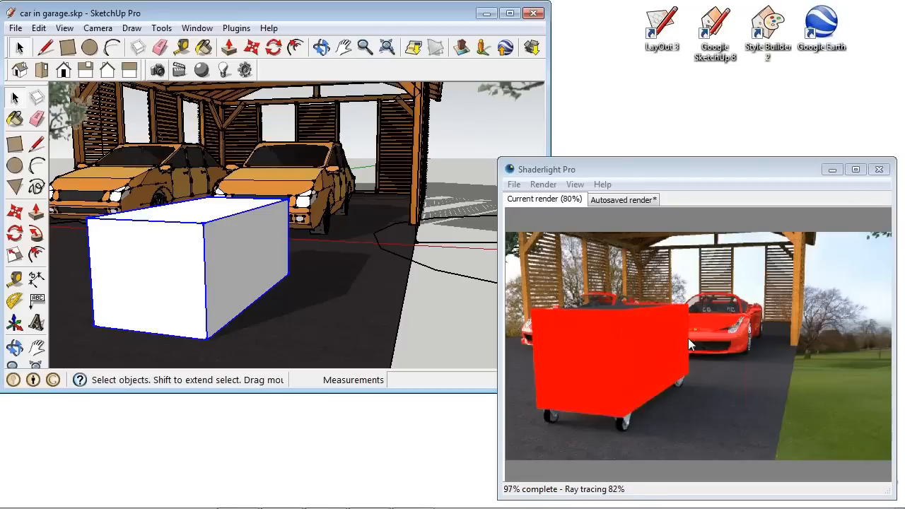
{"action": "left_click", "coordinate": [879, 170]}
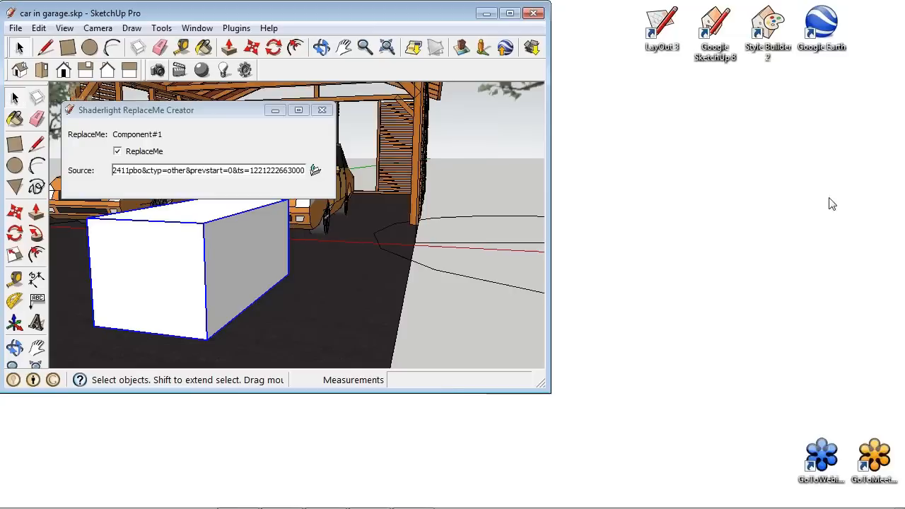
{"action": "left_click", "coordinate": [322, 110]}
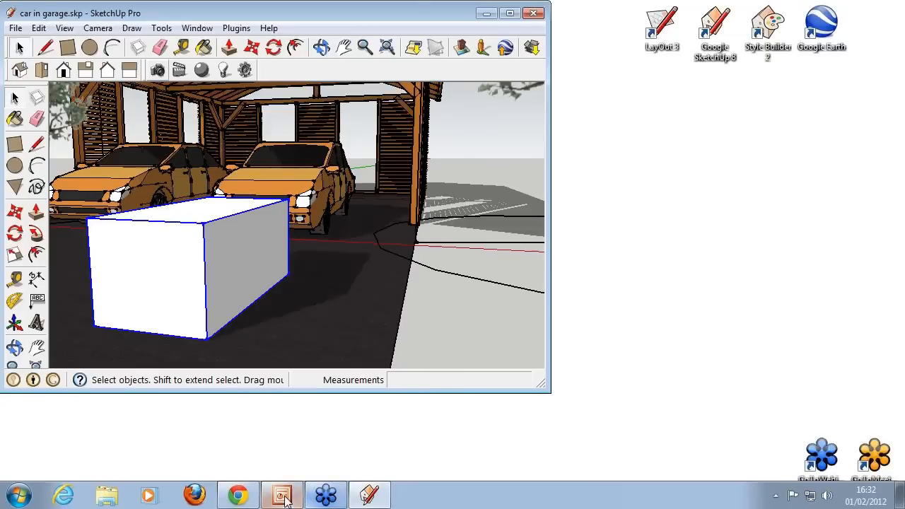